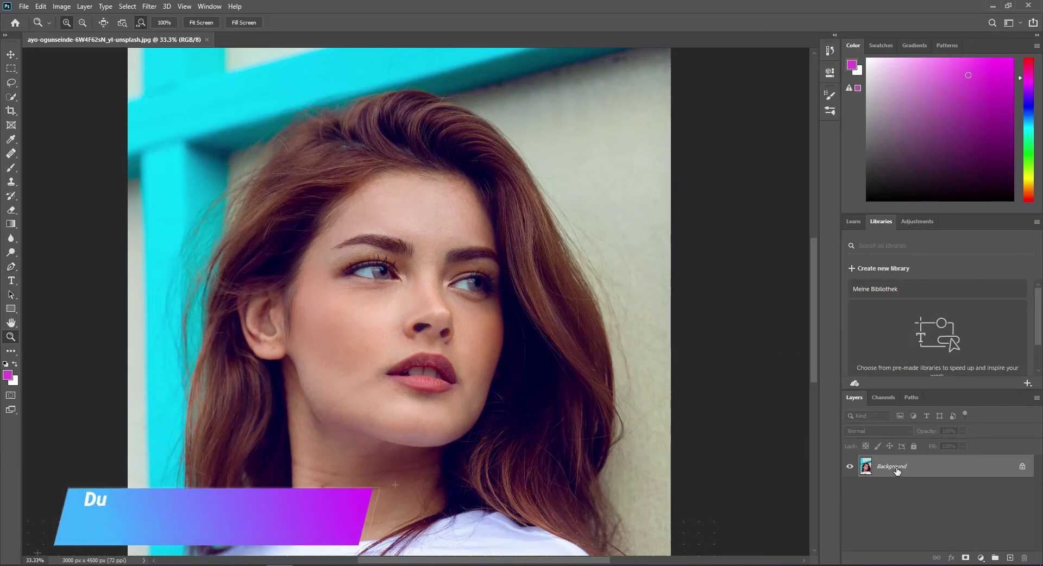
Duplicate the Background layer as a new layer named 'Blur' above the original.
{"action": "right_click", "coordinate": [896, 468]}
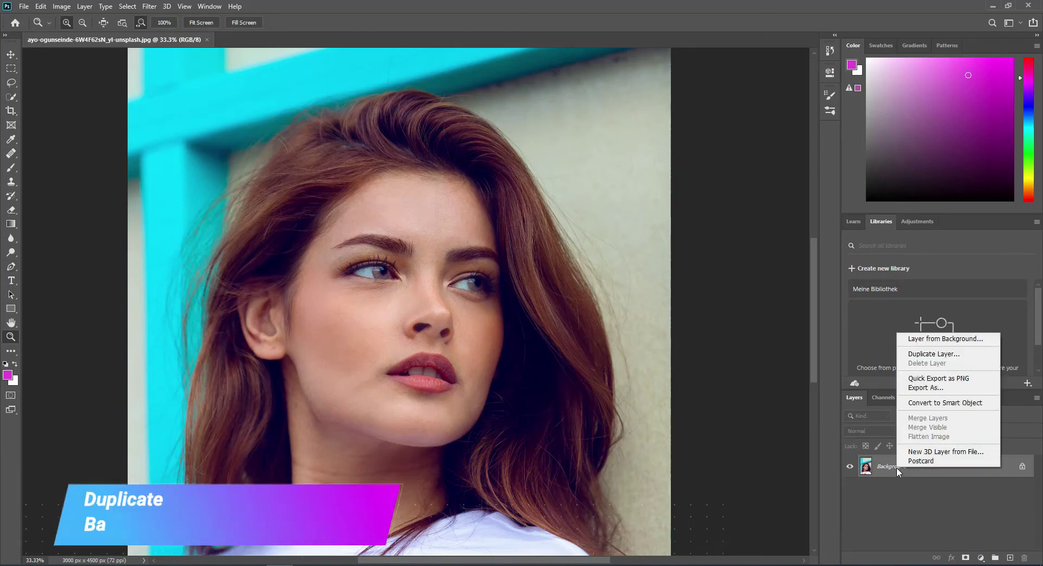
{"action": "left_click", "coordinate": [962, 353]}
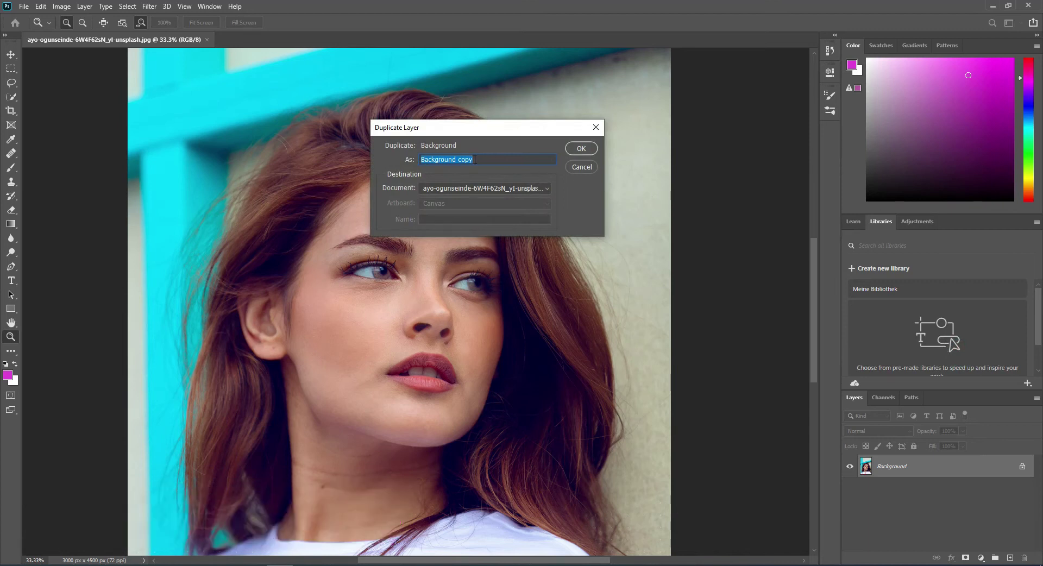
{"action": "type", "text": "Blur"}
{"action": "left_click", "coordinate": [581, 148]}
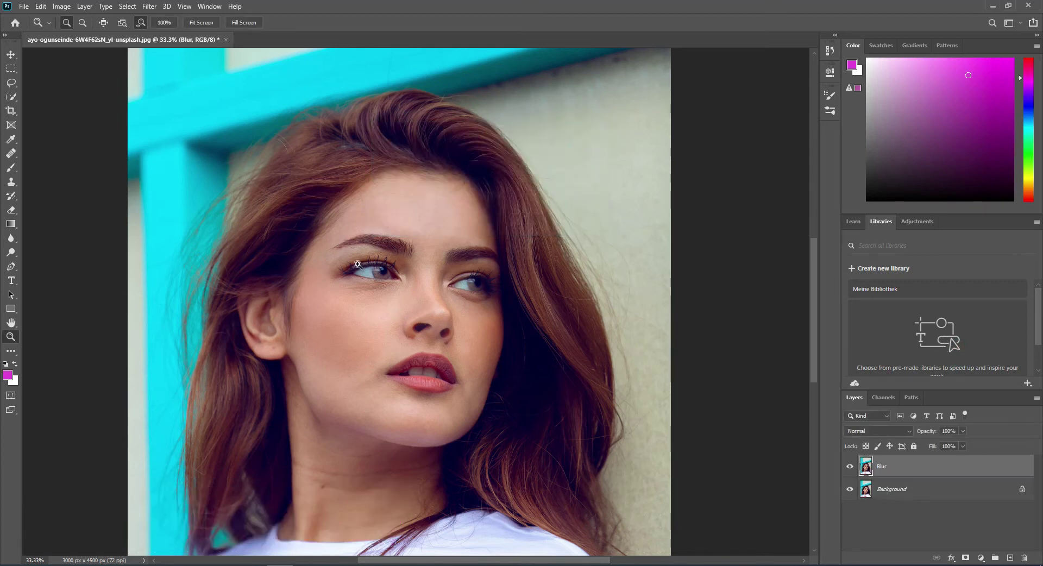
{"action": "left_click", "coordinate": [413, 313]}
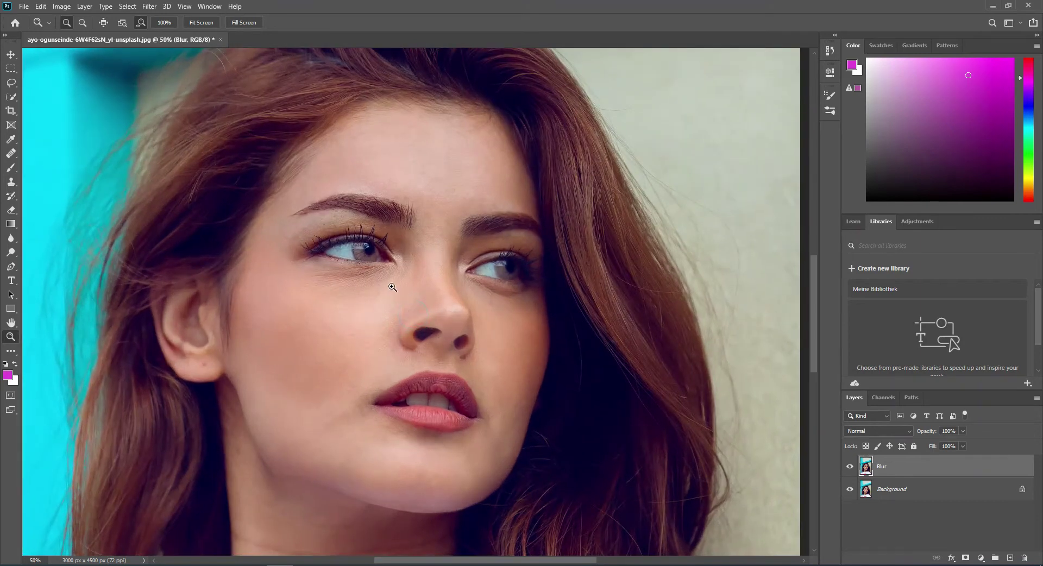
Choose the Blur Tool with a 196 px brush.
{"action": "scroll", "coordinate": [389, 286], "scroll_direction": "up", "scroll_amount": 1}
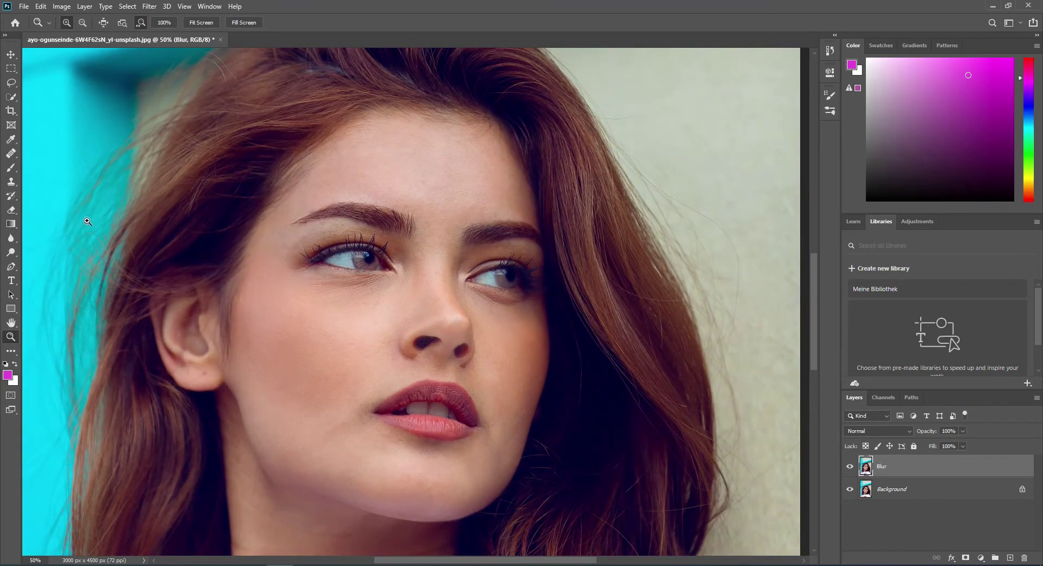
{"action": "left_click", "coordinate": [11, 238]}
{"action": "right_click", "coordinate": [14, 237]}
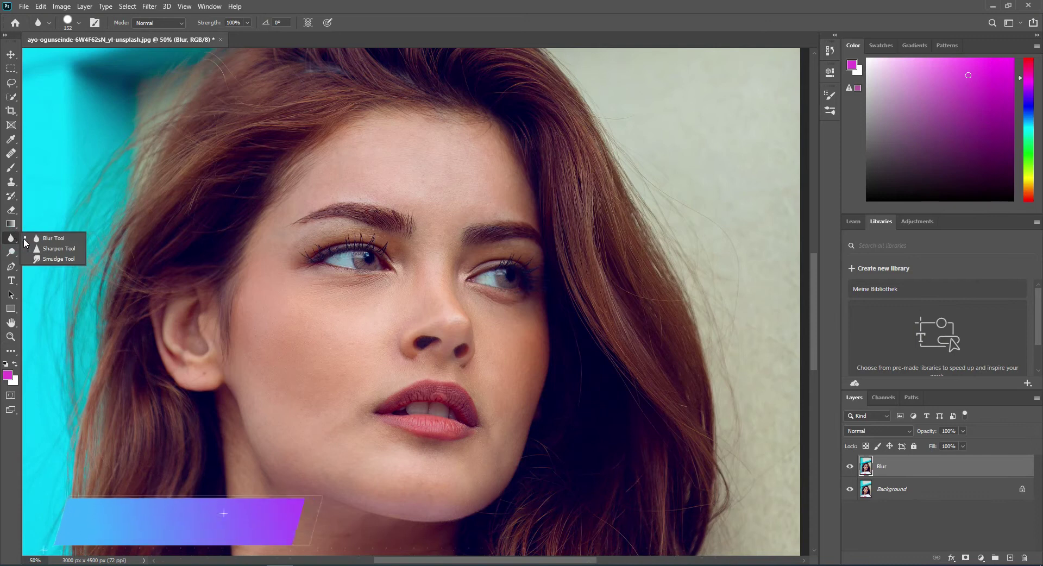
{"action": "left_click", "coordinate": [53, 238]}
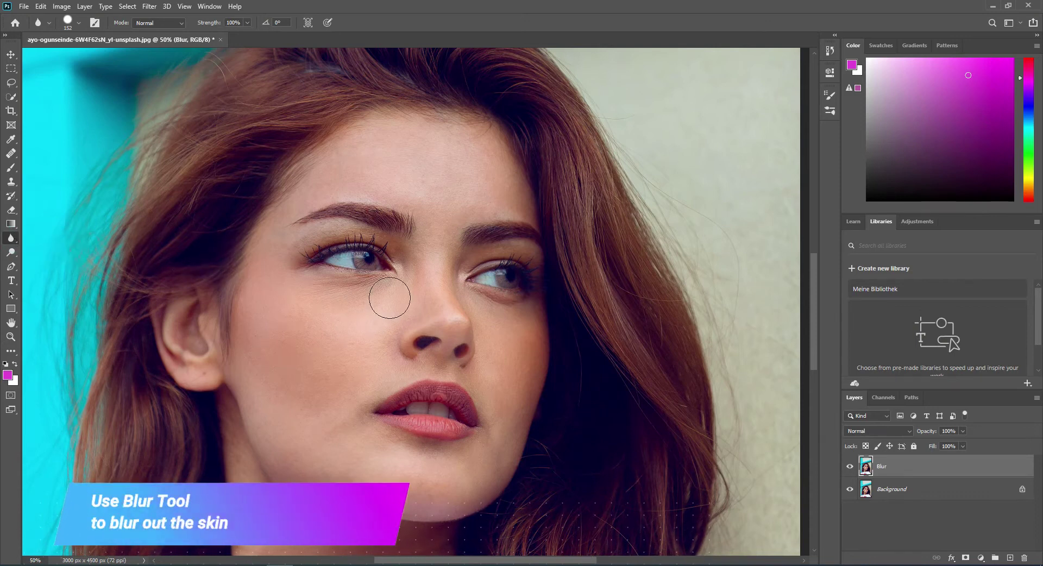
{"action": "left_click", "coordinate": [80, 23]}
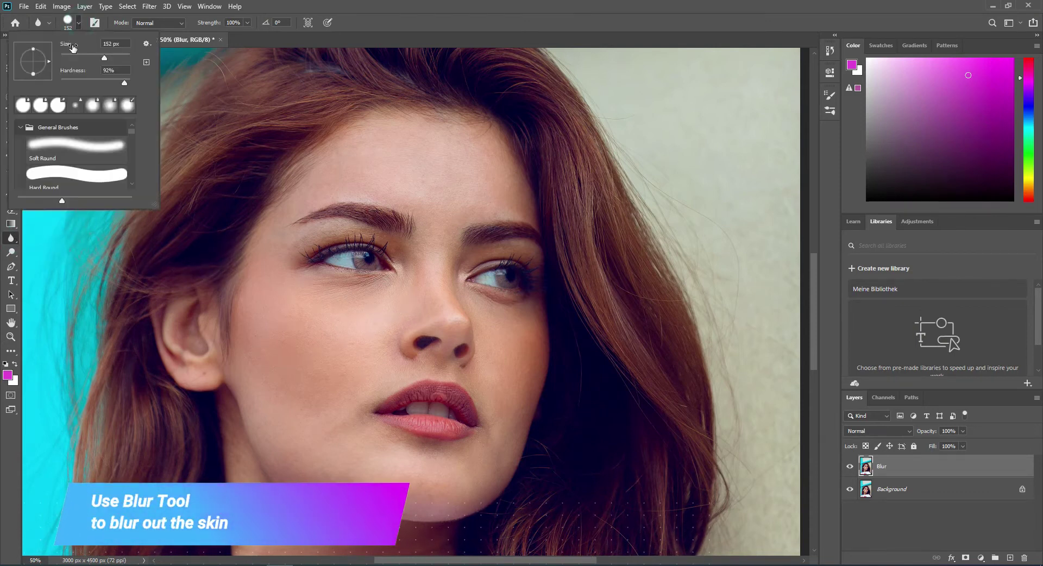
{"action": "left_click_drag", "start_coordinate": [105, 58], "coordinate": [112, 58]}
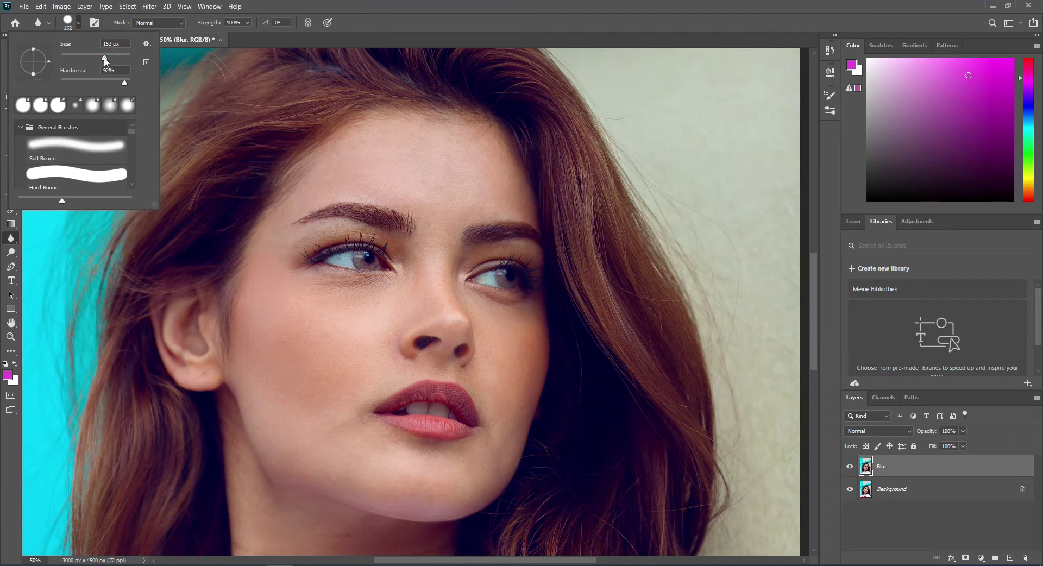
{"action": "left_click", "coordinate": [76, 21]}
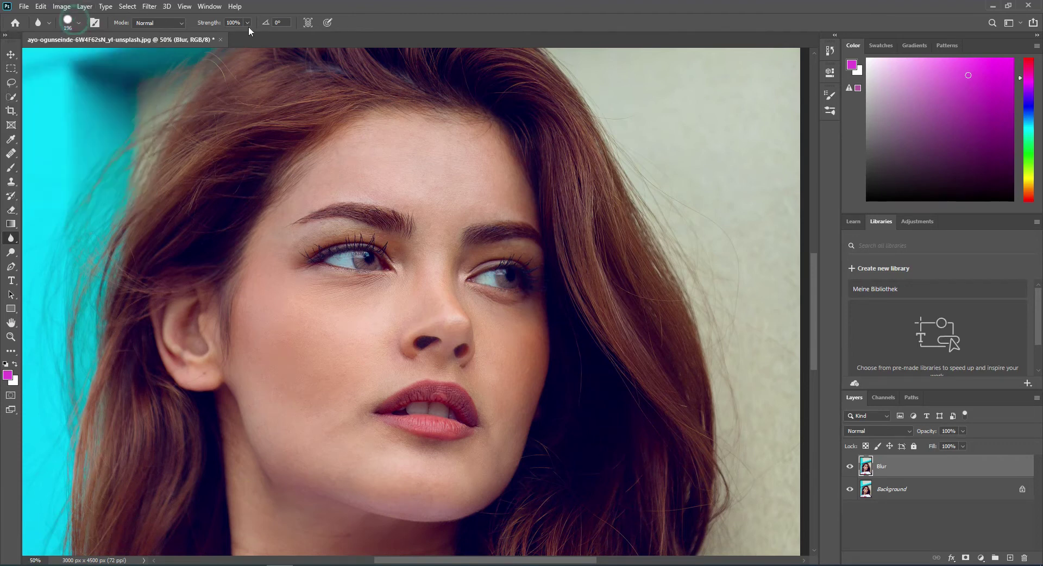
Blur the skin over the cheek, toward the nose, near the brow and lip corner.
{"action": "mouse_move", "coordinate": [381, 298]}
{"action": "left_mouse_down"}
{"action": "mouse_move", "coordinate": [295, 291]}
{"action": "mouse_move", "coordinate": [349, 298]}
{"action": "mouse_move", "coordinate": [338, 305]}
{"action": "mouse_move", "coordinate": [319, 296]}
{"action": "mouse_move", "coordinate": [386, 288]}
{"action": "mouse_move", "coordinate": [326, 296]}
{"action": "left_mouse_up"}
{"action": "left_click", "coordinate": [386, 296]}
{"action": "left_click", "coordinate": [438, 233]}
{"action": "left_click", "coordinate": [372, 407]}
{"action": "left_click", "coordinate": [68, 7]}
{"action": "mouse_move", "coordinate": [78, 34]}
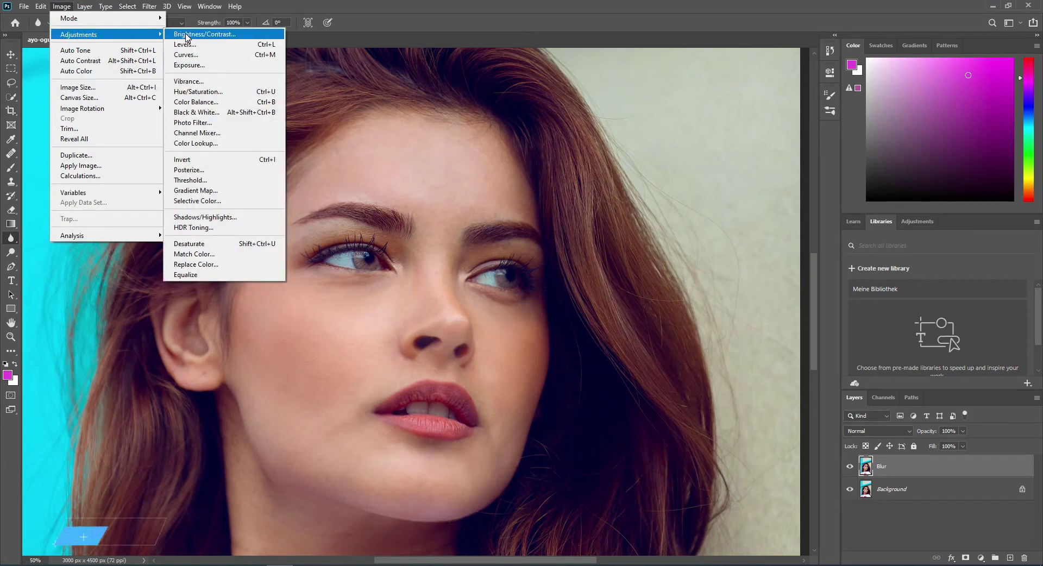
Apply Brightness/Contrast to the Blur layer with Brightness -20 and Contrast -43.
{"action": "key", "text": "Escape"}
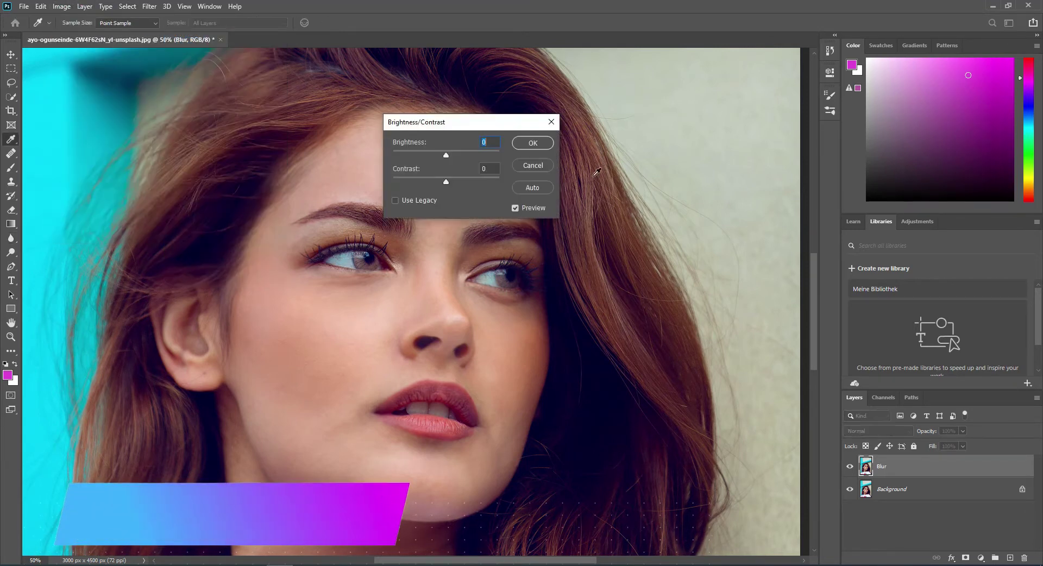
{"action": "left_click_drag", "start_coordinate": [482, 126], "coordinate": [669, 116]}
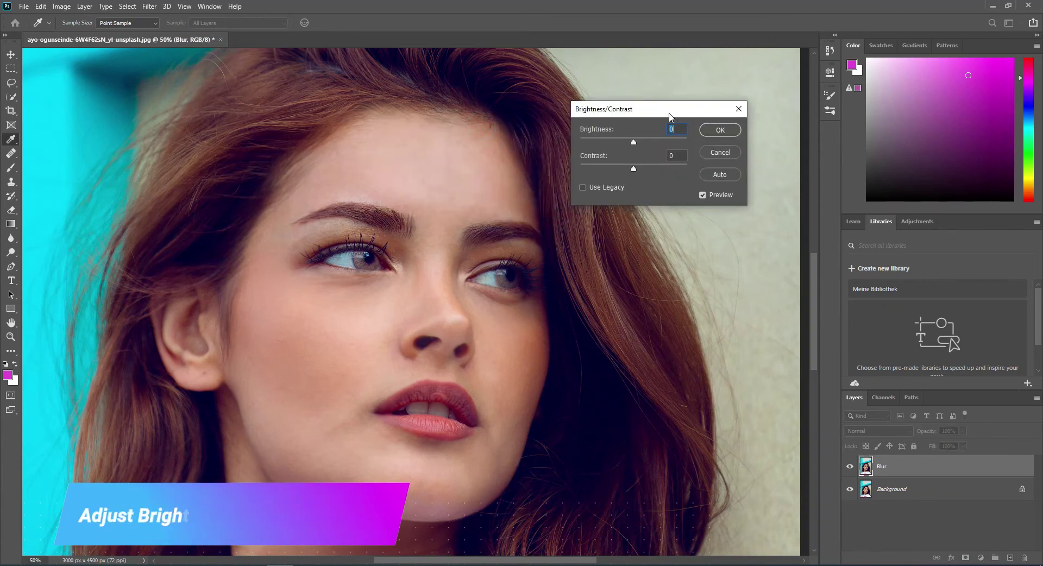
{"action": "left_click", "coordinate": [634, 142]}
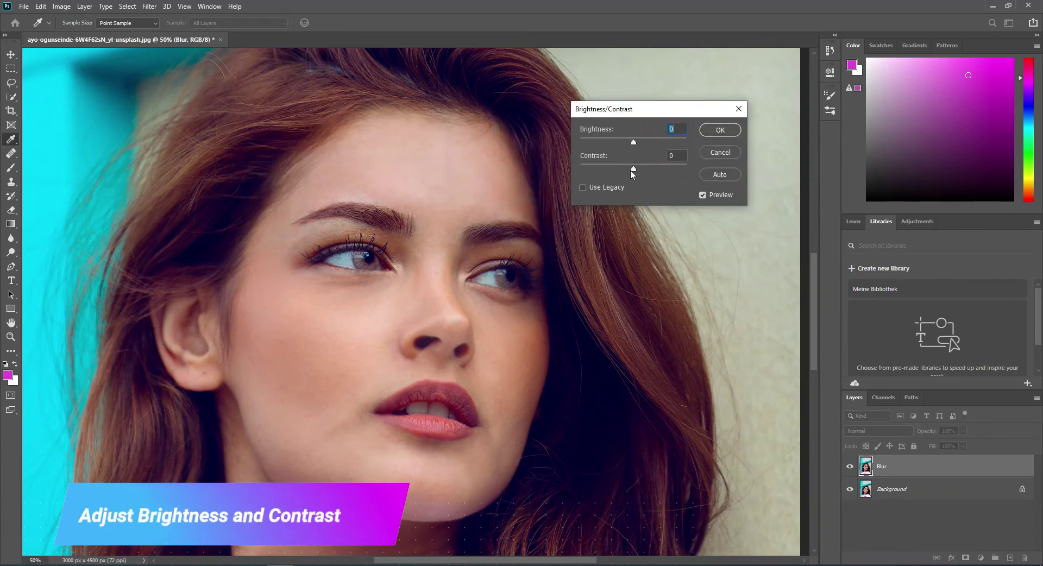
{"action": "left_click_drag", "start_coordinate": [633, 170], "coordinate": [570, 161]}
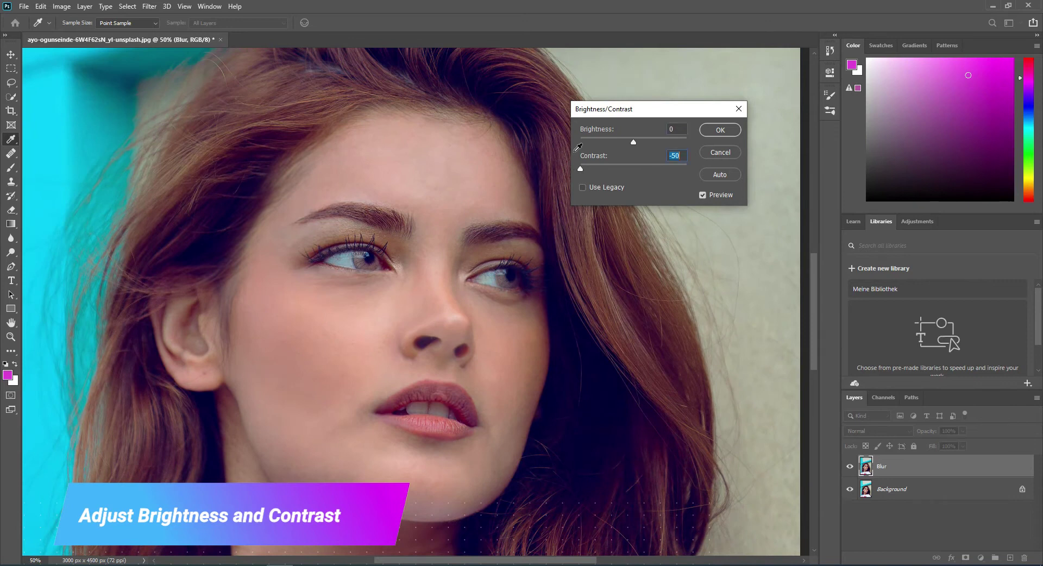
{"action": "mouse_move", "coordinate": [633, 142]}
{"action": "left_mouse_down"}
{"action": "mouse_move", "coordinate": [595, 142]}
{"action": "mouse_move", "coordinate": [639, 141]}
{"action": "left_mouse_up"}
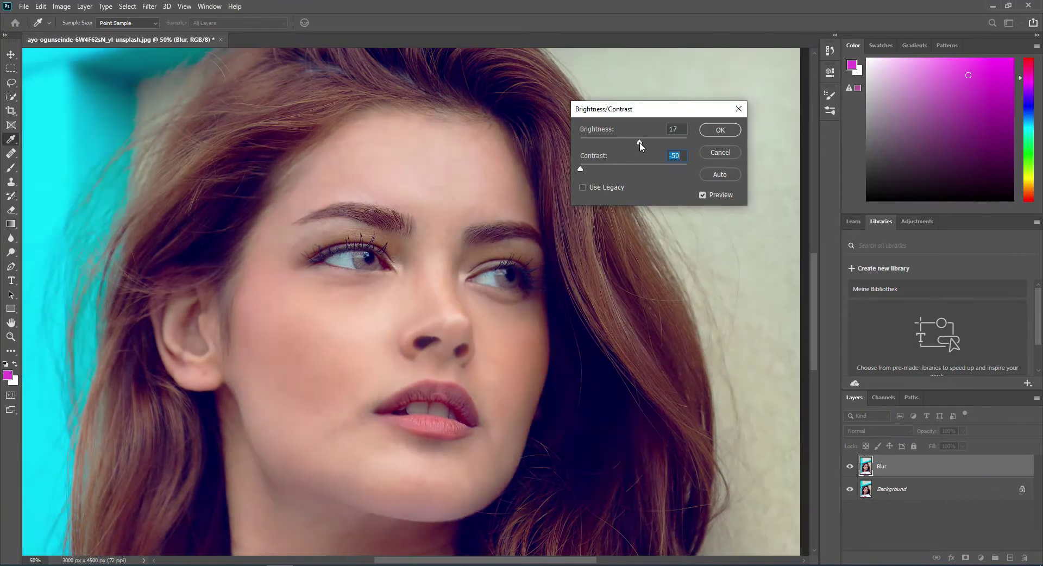
{"action": "left_click_drag", "start_coordinate": [581, 172], "coordinate": [592, 172]}
{"action": "mouse_move", "coordinate": [640, 141]}
{"action": "left_mouse_down"}
{"action": "mouse_move", "coordinate": [649, 143]}
{"action": "mouse_move", "coordinate": [596, 169]}
{"action": "left_mouse_up"}
{"action": "left_click_drag", "start_coordinate": [639, 142], "coordinate": [582, 171]}
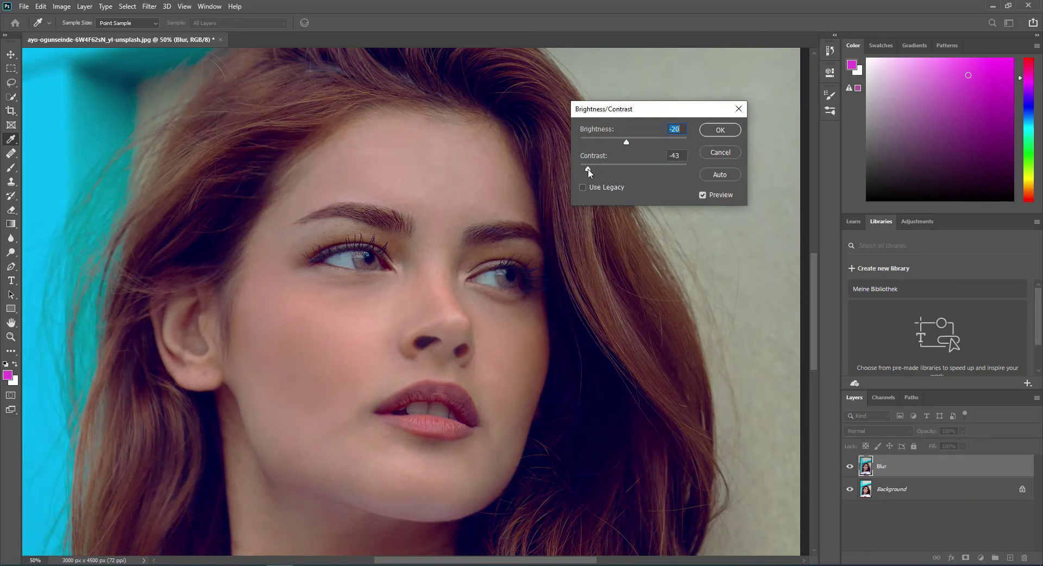
{"action": "left_click", "coordinate": [588, 170]}
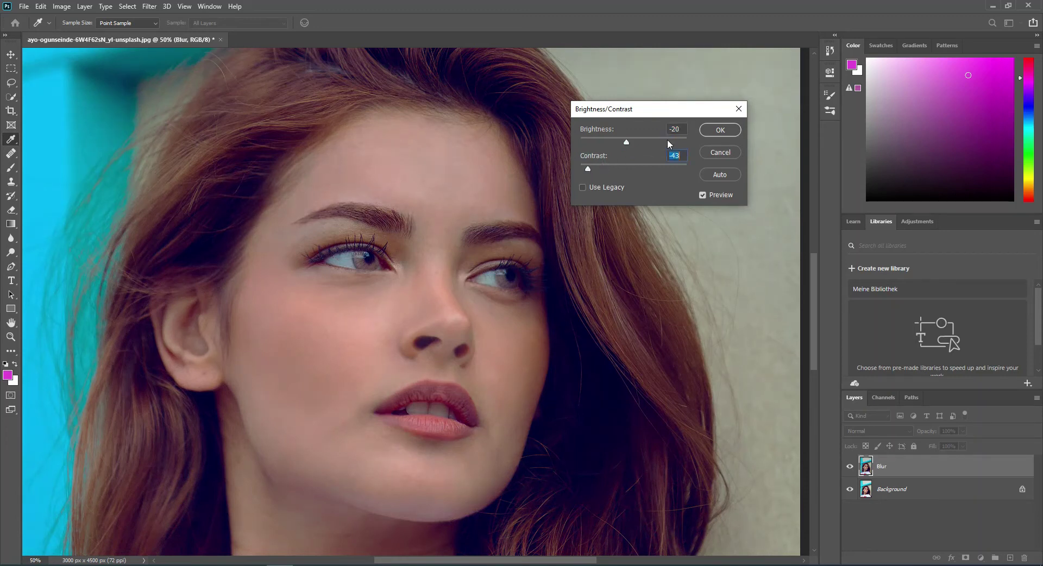
{"action": "left_click", "coordinate": [709, 129]}
{"action": "key", "text": "r"}
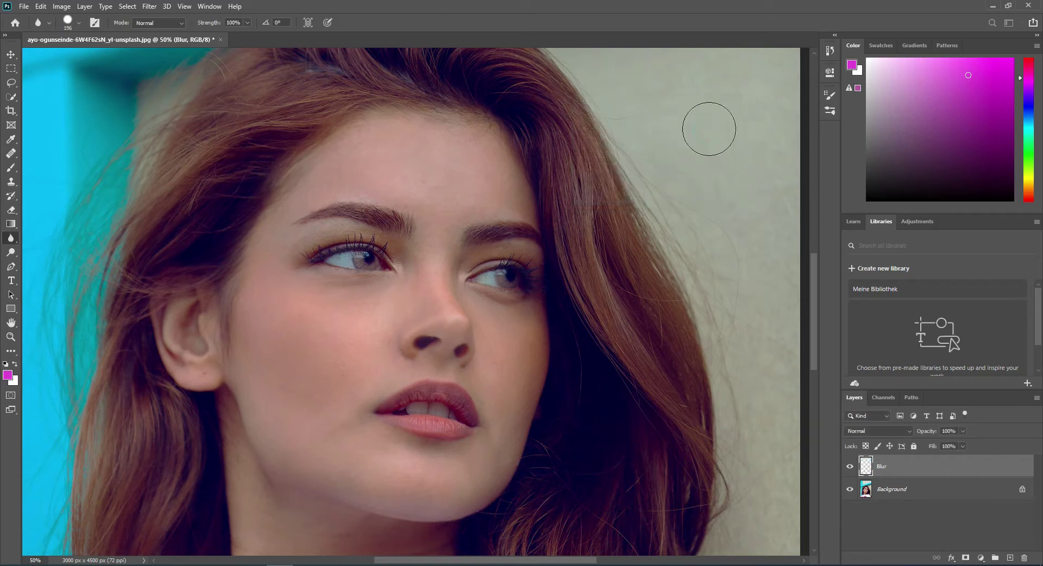
Apply Levels with input values 23, 1.00 and 222 to the Blur layer.
{"action": "left_click", "coordinate": [69, 6]}
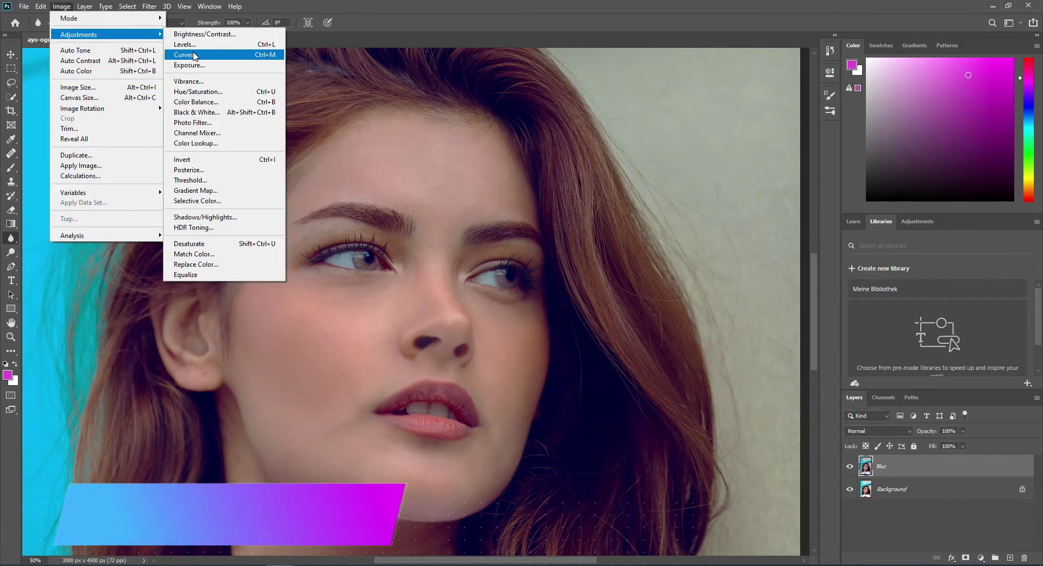
{"action": "left_click", "coordinate": [197, 47]}
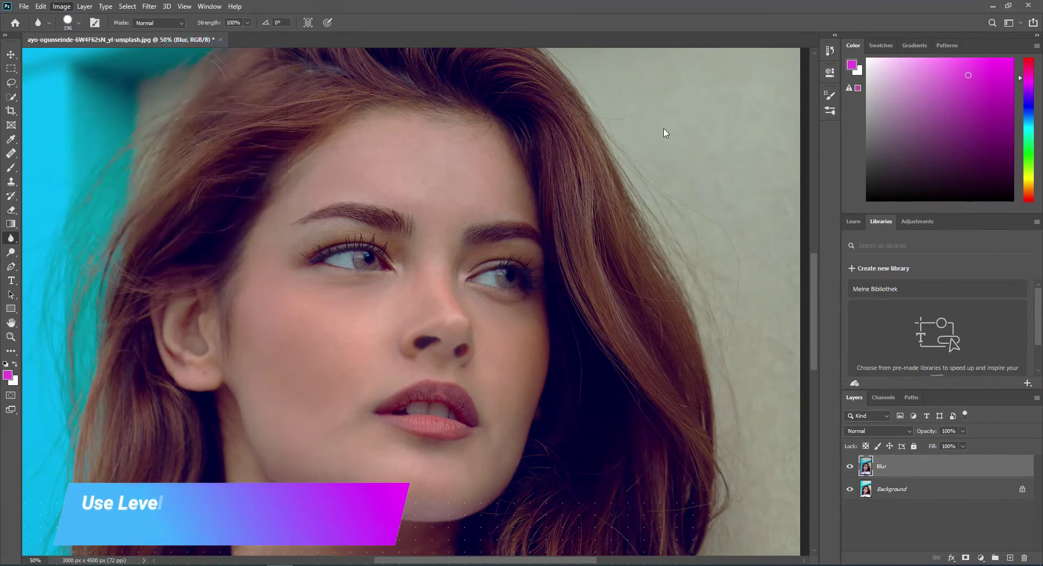
{"action": "left_click_drag", "start_coordinate": [707, 180], "coordinate": [682, 177]}
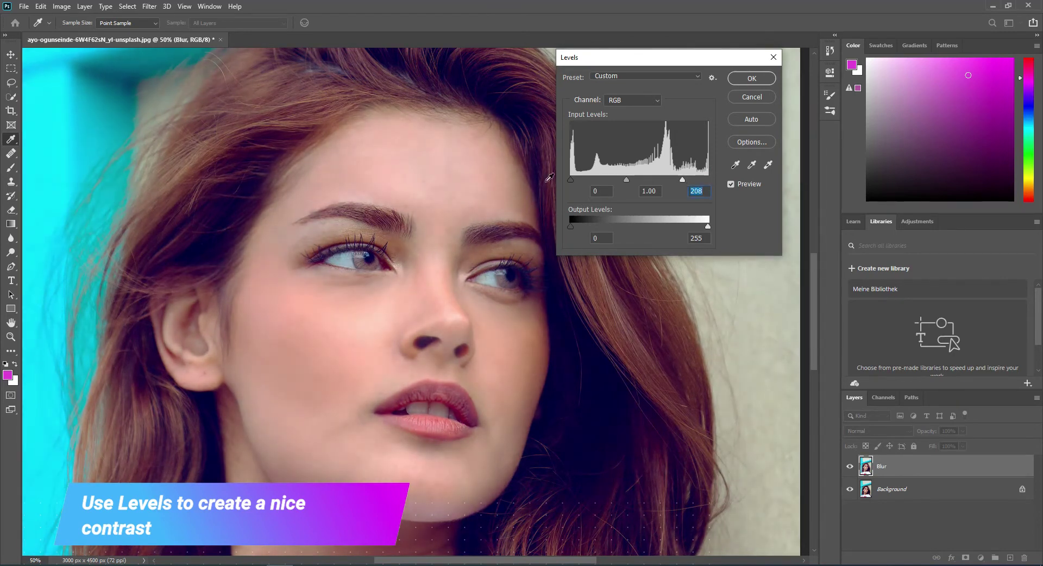
{"action": "left_click_drag", "start_coordinate": [570, 180], "coordinate": [583, 181]}
{"action": "left_click", "coordinate": [583, 181]}
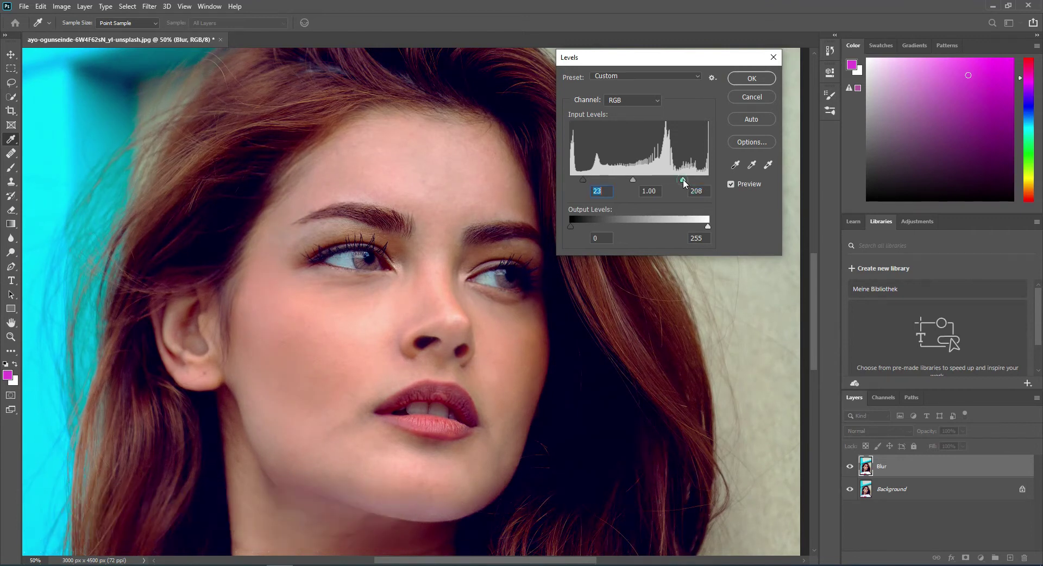
{"action": "left_click_drag", "start_coordinate": [682, 180], "coordinate": [696, 181]}
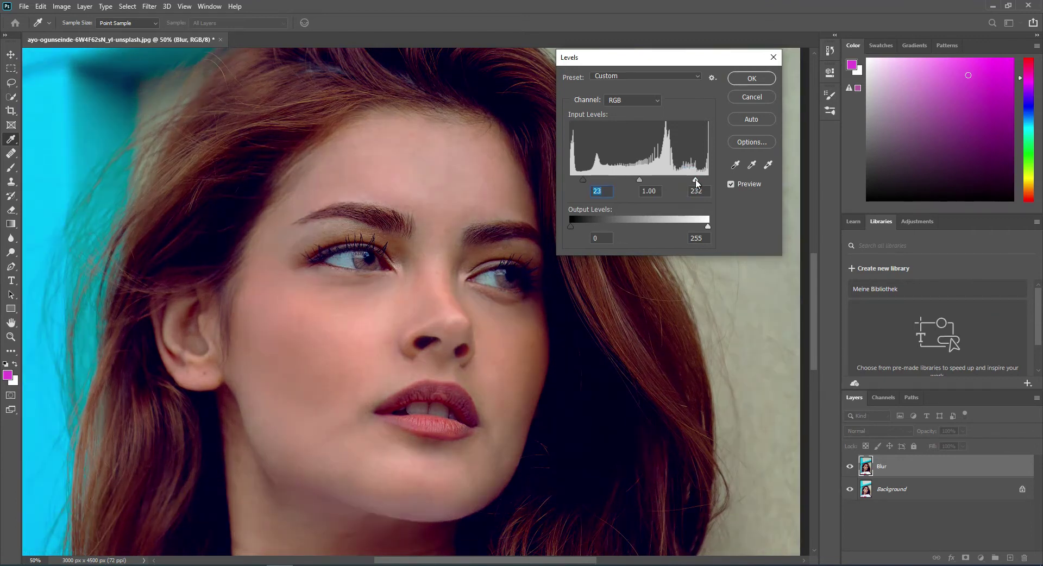
{"action": "left_click", "coordinate": [690, 181]}
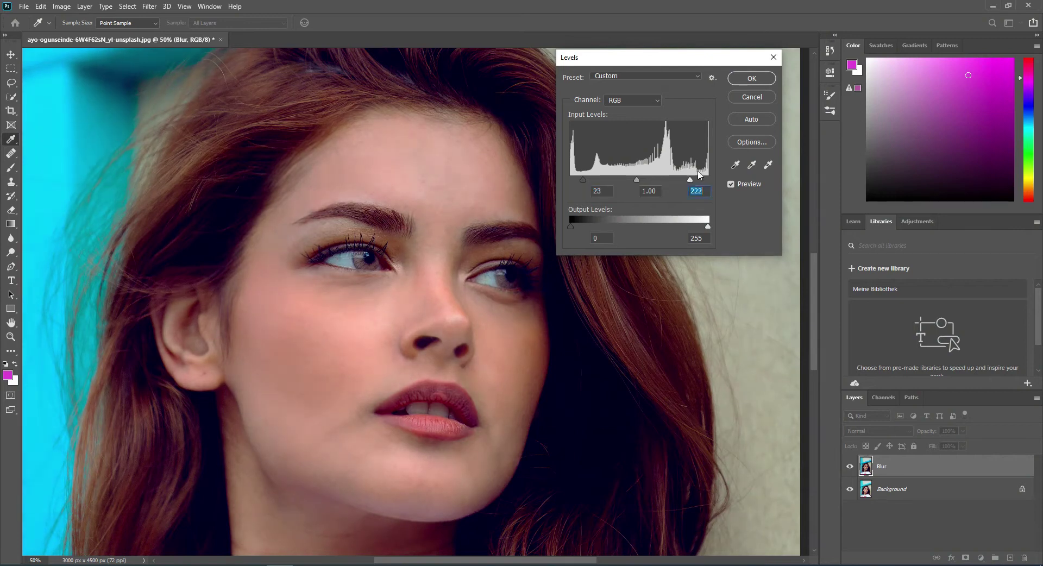
{"action": "left_click", "coordinate": [751, 78]}
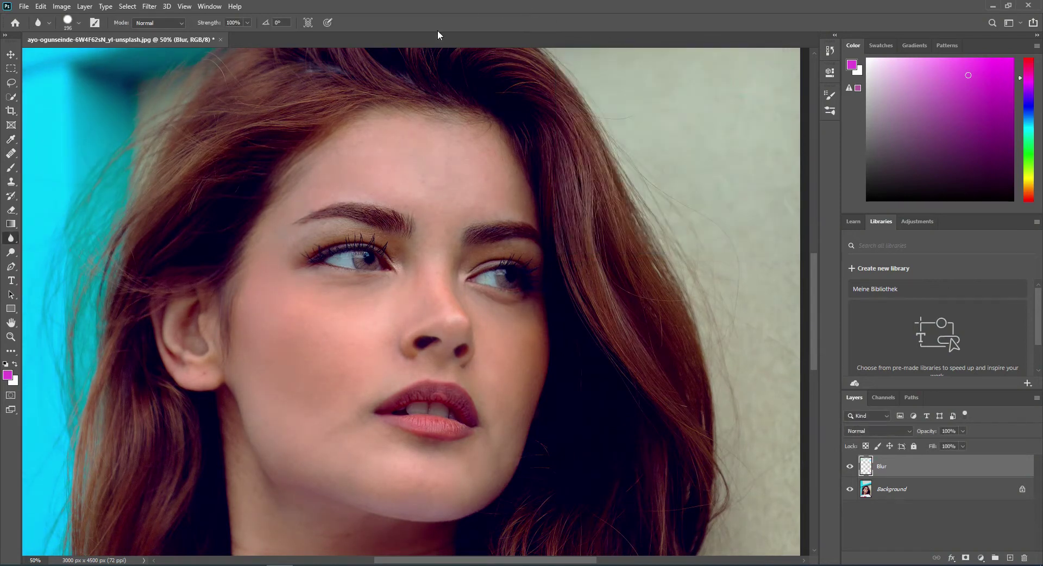
Duplicate the Blur layer as a new layer named 'Oil Paint' on top.
{"action": "left_click_drag", "start_coordinate": [491, 291], "coordinate": [482, 313]}
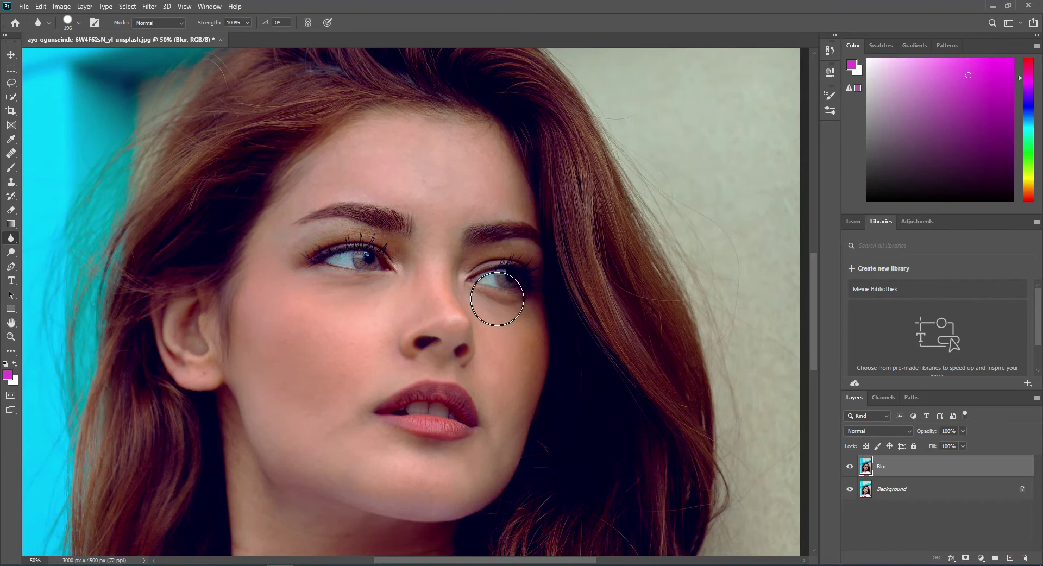
{"action": "right_click", "coordinate": [902, 469]}
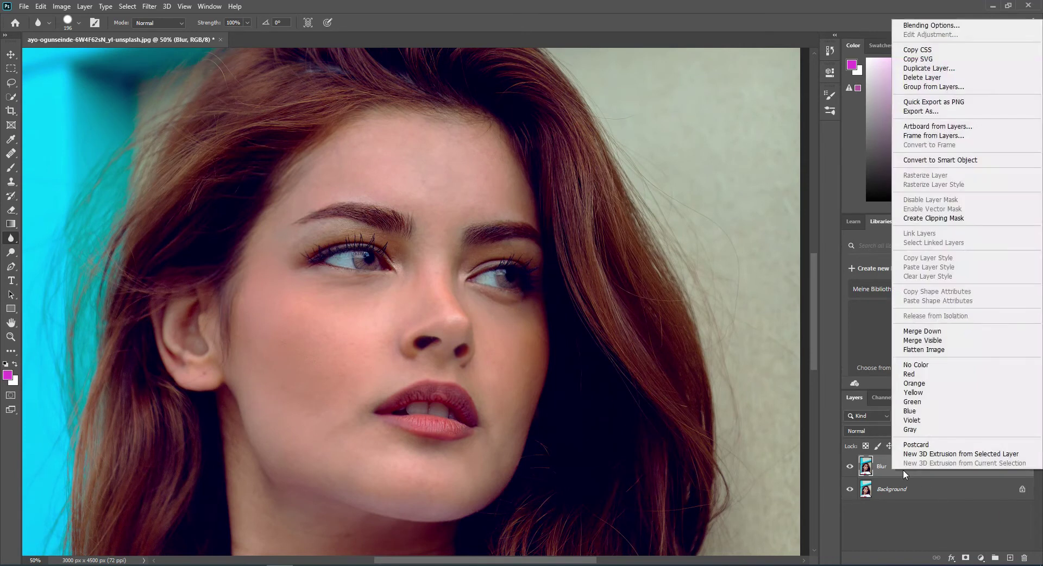
{"action": "left_click", "coordinate": [957, 68]}
{"action": "type", "text": "Oil Paint"}
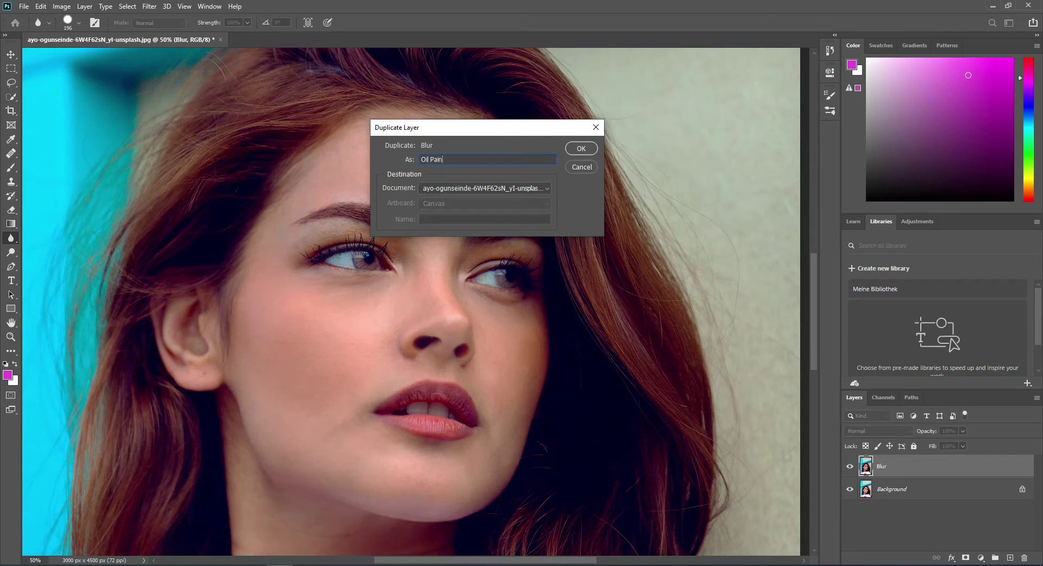
{"action": "left_click", "coordinate": [580, 148]}
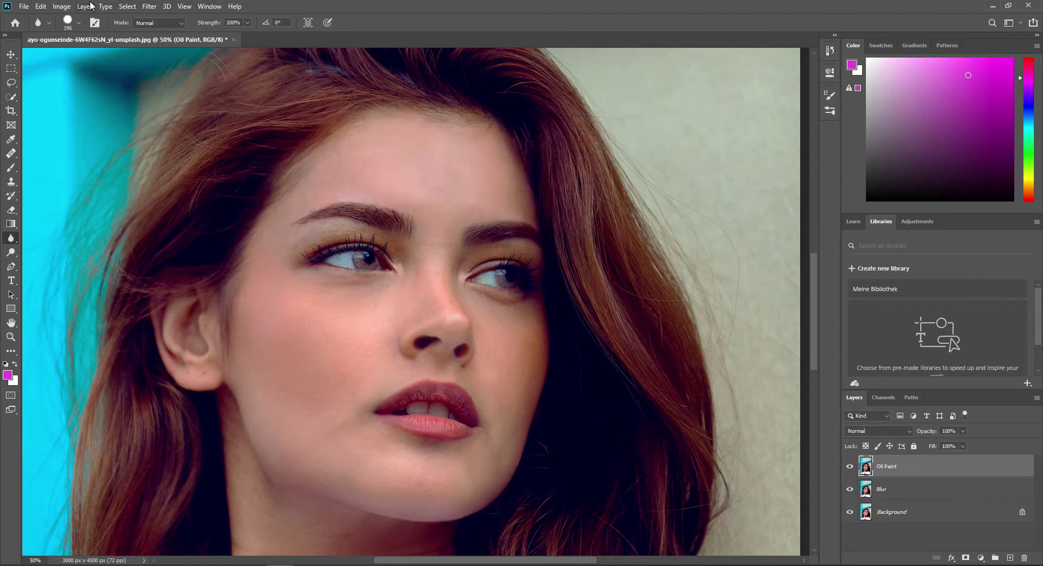
{"action": "left_click", "coordinate": [153, 6]}
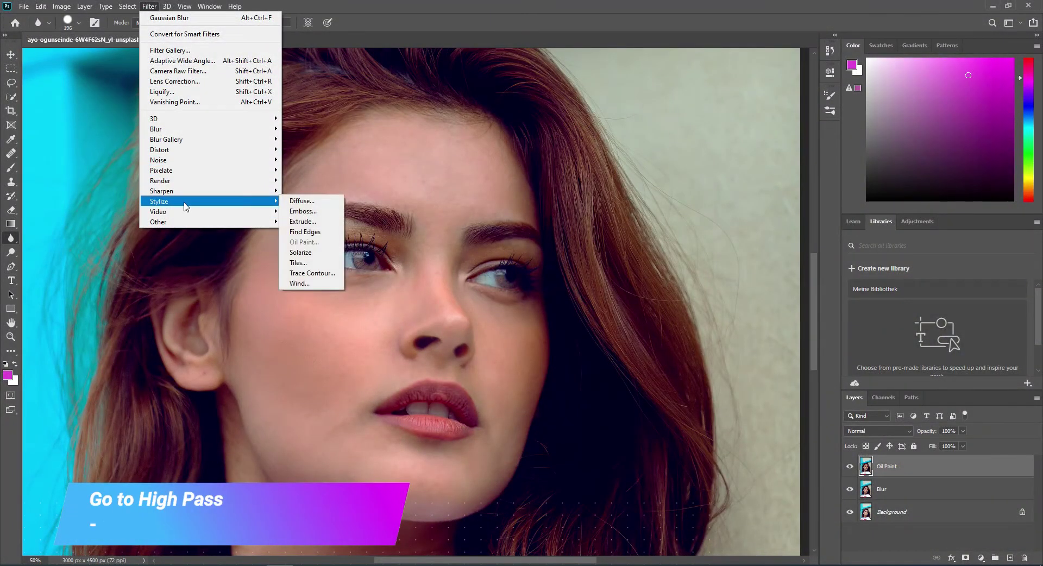
{"action": "mouse_move", "coordinate": [210, 222]}
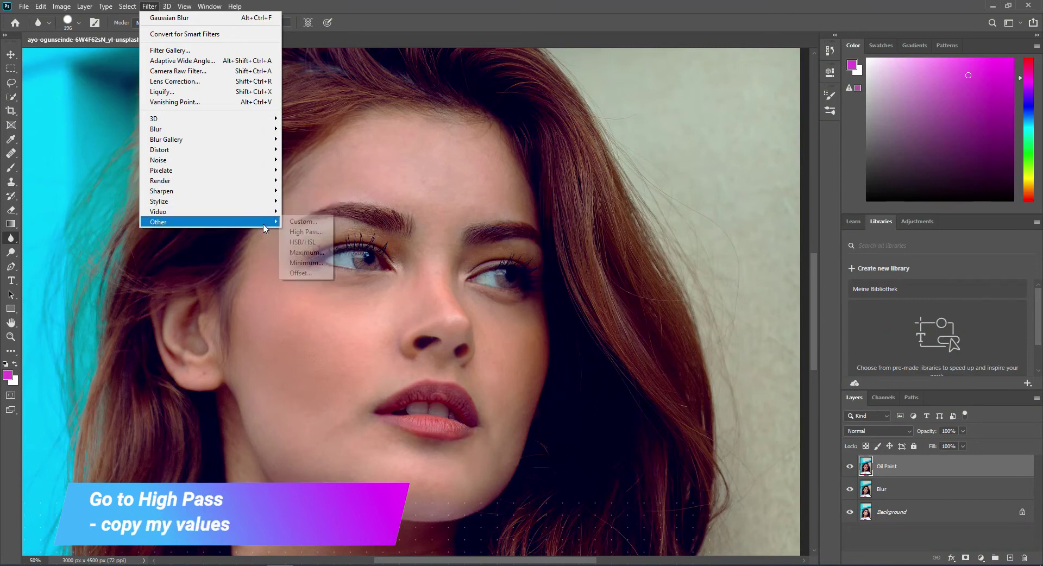
Apply High Pass at radius 2.0 and set the Oil Paint blend mode to Overlay.
{"action": "left_click", "coordinate": [298, 232]}
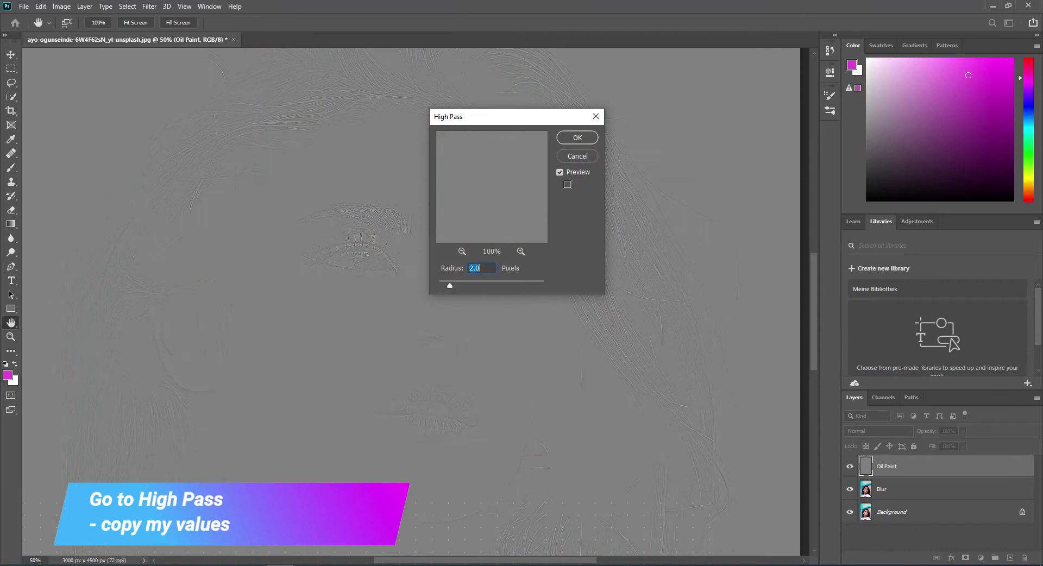
{"action": "left_click", "coordinate": [580, 138]}
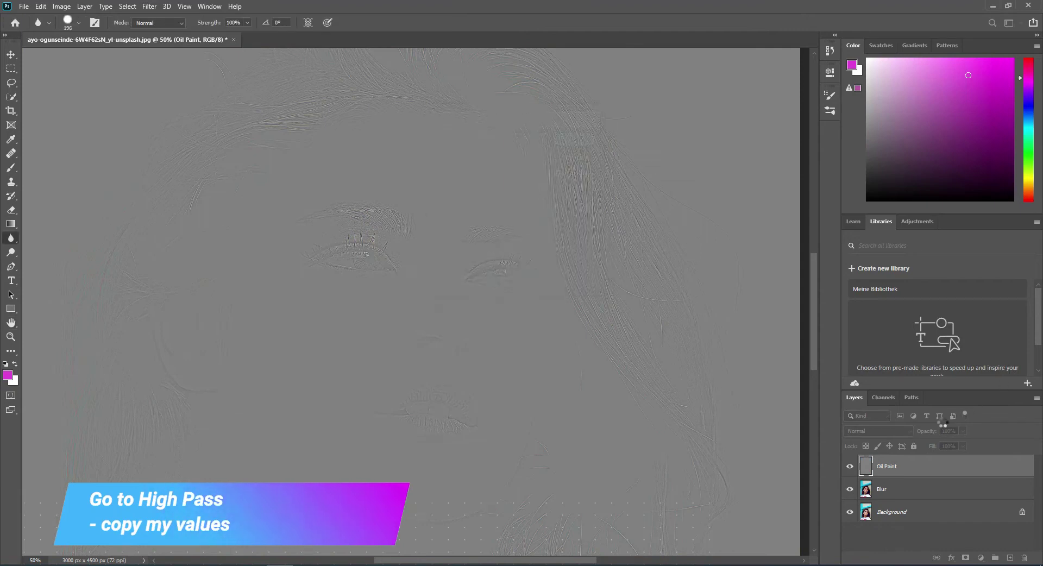
{"action": "left_click", "coordinate": [900, 430]}
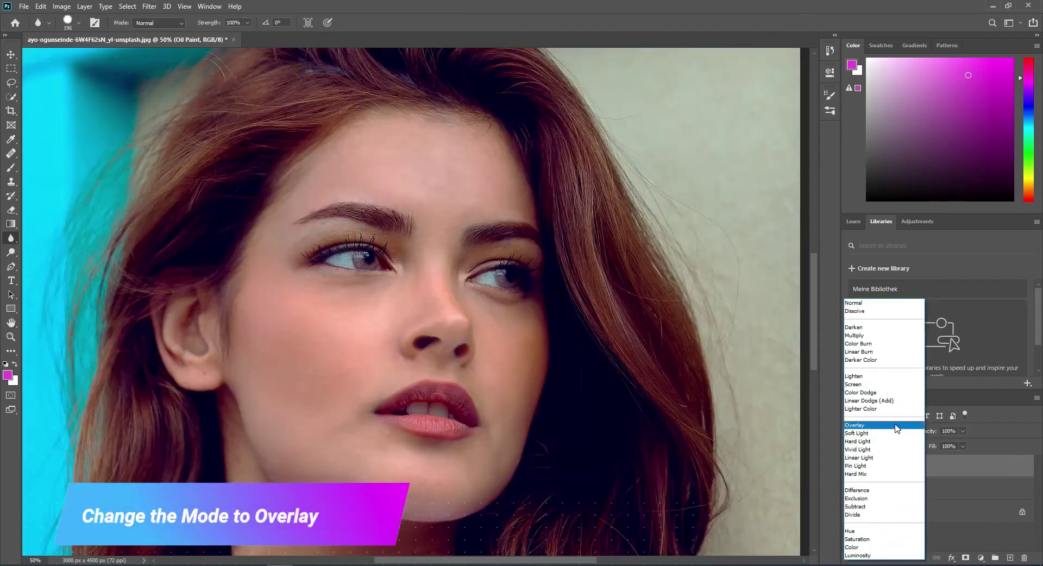
{"action": "left_click", "coordinate": [896, 426]}
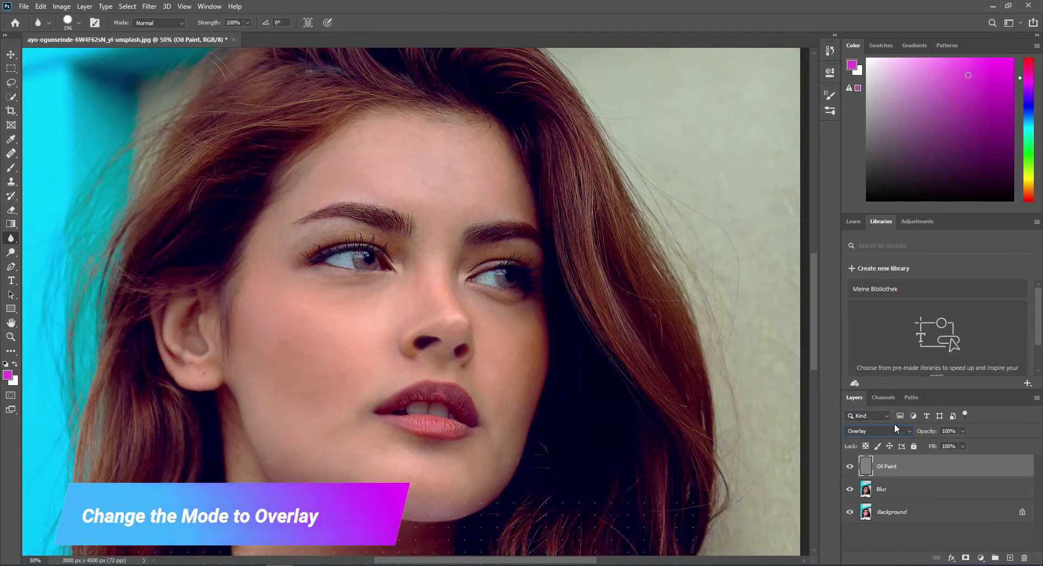
Inspect the eyebrow detail up close, then add the Blur layer to the selection.
{"action": "left_click", "coordinate": [11, 336]}
{"action": "left_click", "coordinate": [362, 220]}
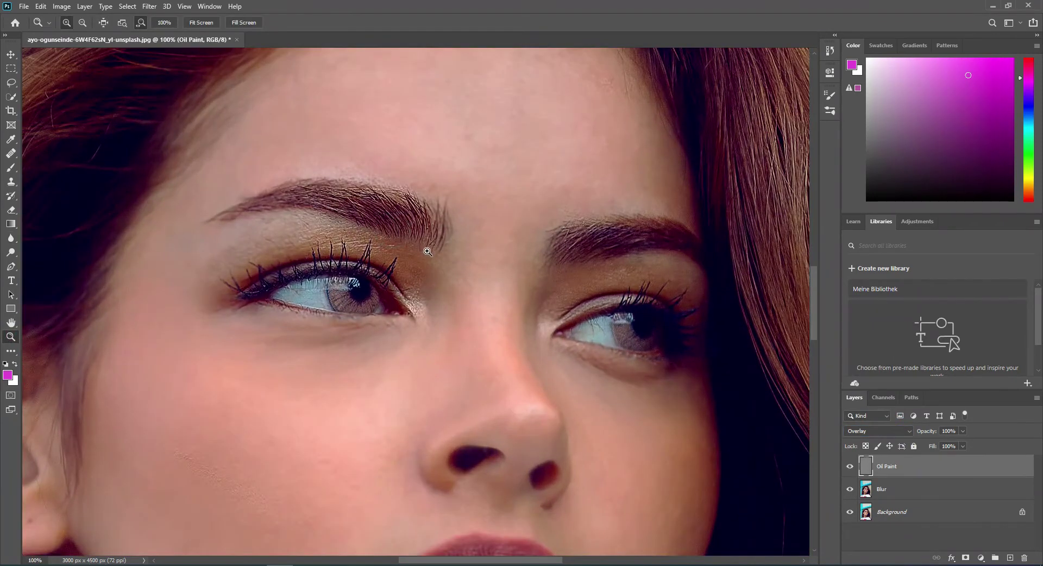
{"action": "left_click", "coordinate": [464, 306], "text": "alt"}
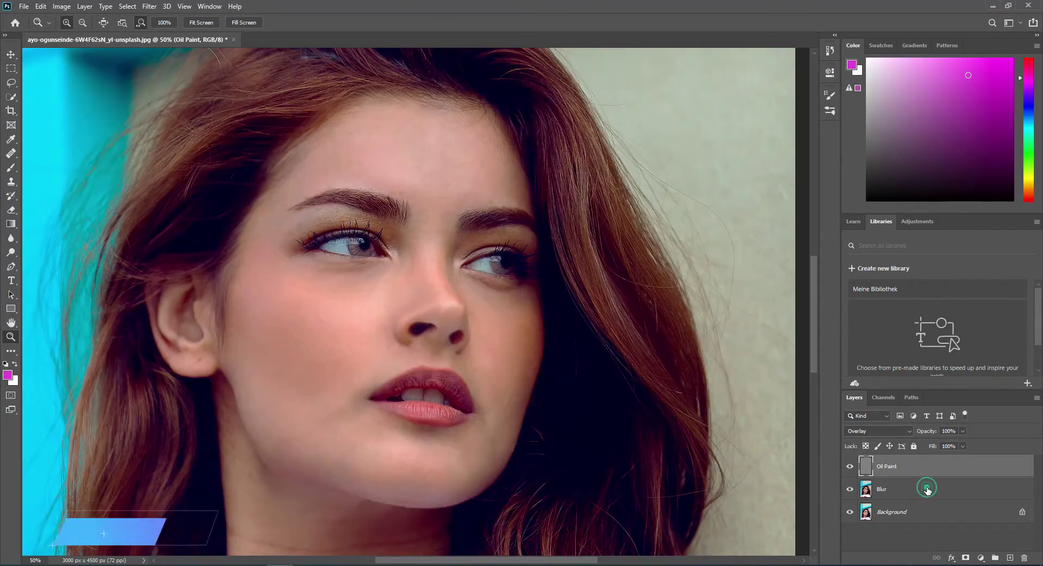
{"action": "left_click", "coordinate": [926, 488], "text": "shift"}
Merge the selected Oil Paint and Blur layers into a single layer.
{"action": "right_click", "coordinate": [926, 486]}
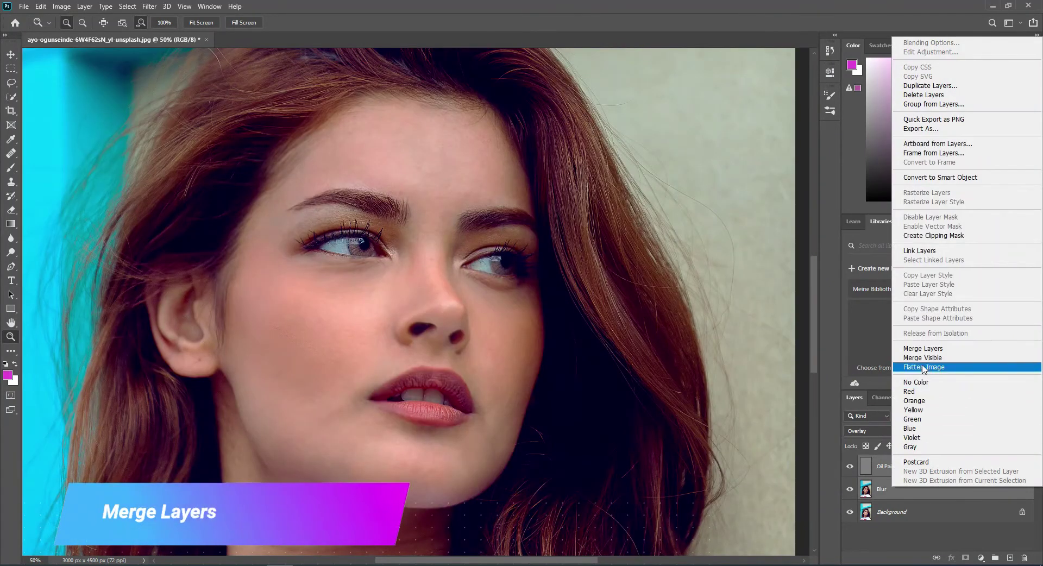
{"action": "left_click", "coordinate": [923, 348]}
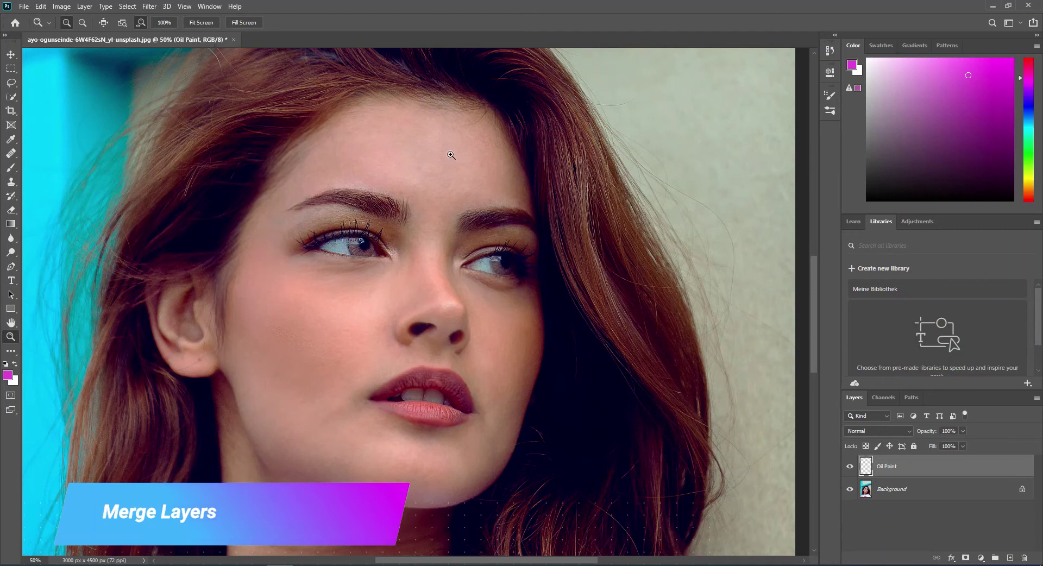
{"action": "left_click", "coordinate": [149, 6]}
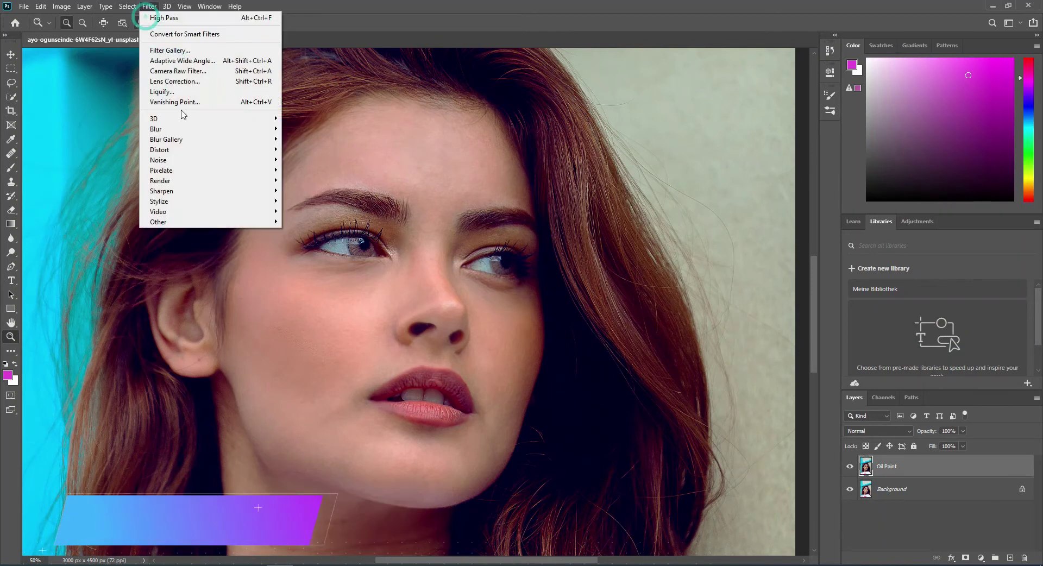
{"action": "mouse_move", "coordinate": [161, 170]}
{"action": "left_click", "coordinate": [321, 238]}
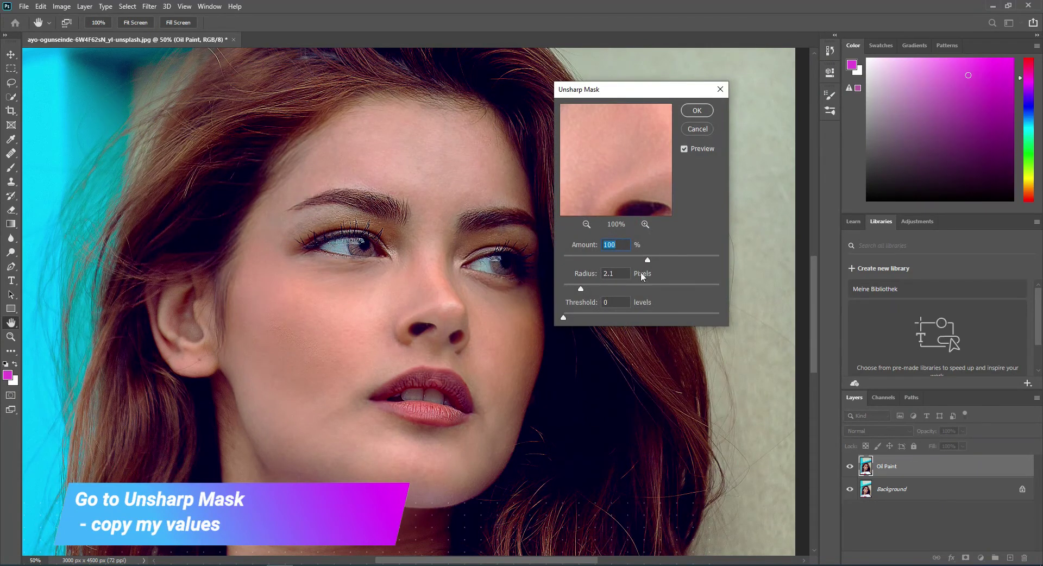
Sharpen with Unsharp Mask at Amount 87, Radius 2.8 and Threshold 7.
{"action": "left_click_drag", "start_coordinate": [647, 264], "coordinate": [658, 264]}
{"action": "left_click_drag", "start_coordinate": [661, 262], "coordinate": [629, 262]}
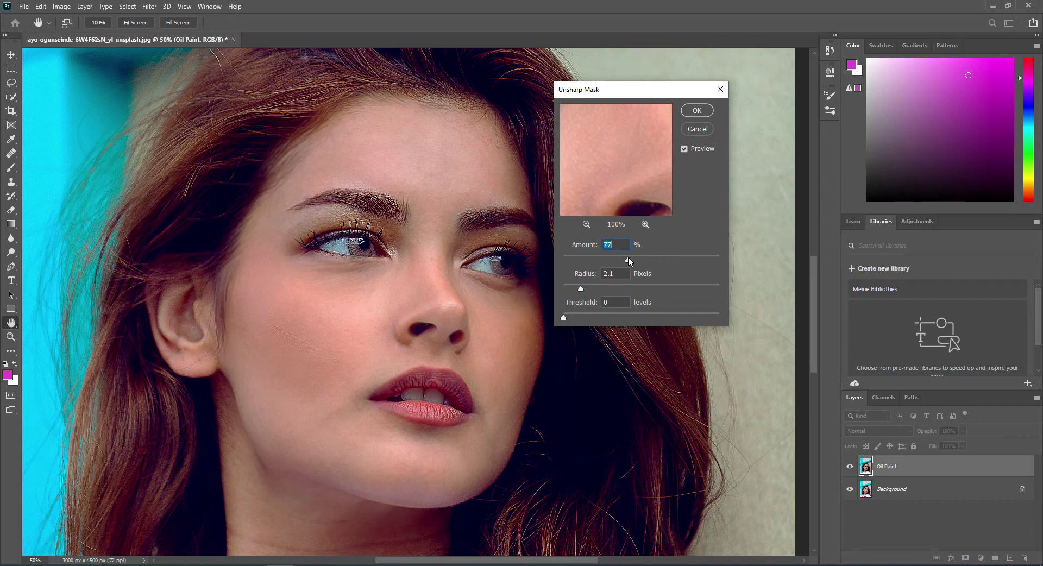
{"action": "left_click_drag", "start_coordinate": [628, 261], "coordinate": [632, 261]}
{"action": "left_click", "coordinate": [586, 224]}
{"action": "left_click", "coordinate": [586, 224]}
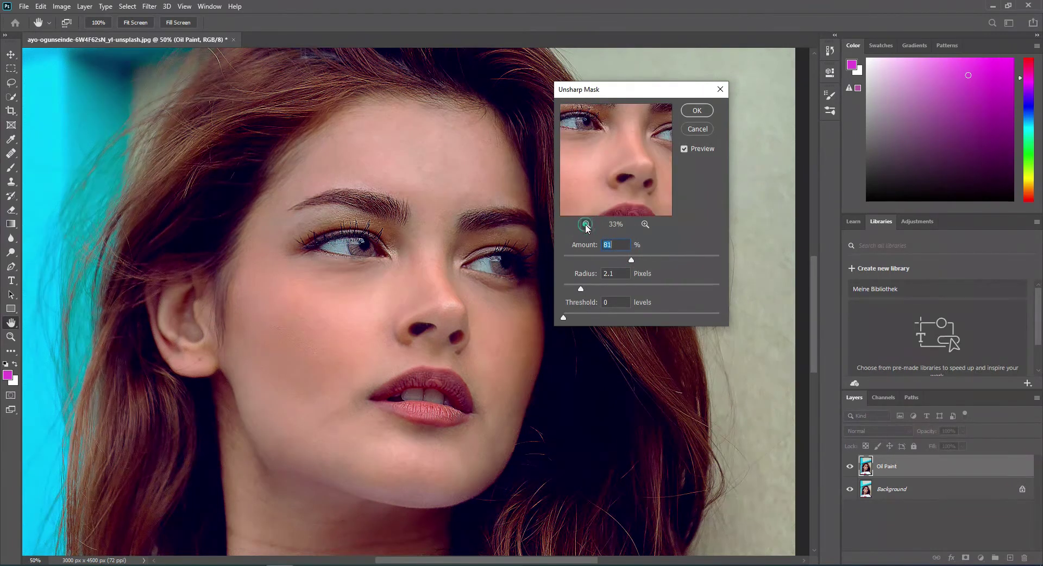
{"action": "mouse_move", "coordinate": [585, 157]}
{"action": "left_mouse_down"}
{"action": "mouse_move", "coordinate": [621, 186]}
{"action": "mouse_move", "coordinate": [625, 206]}
{"action": "left_mouse_up"}
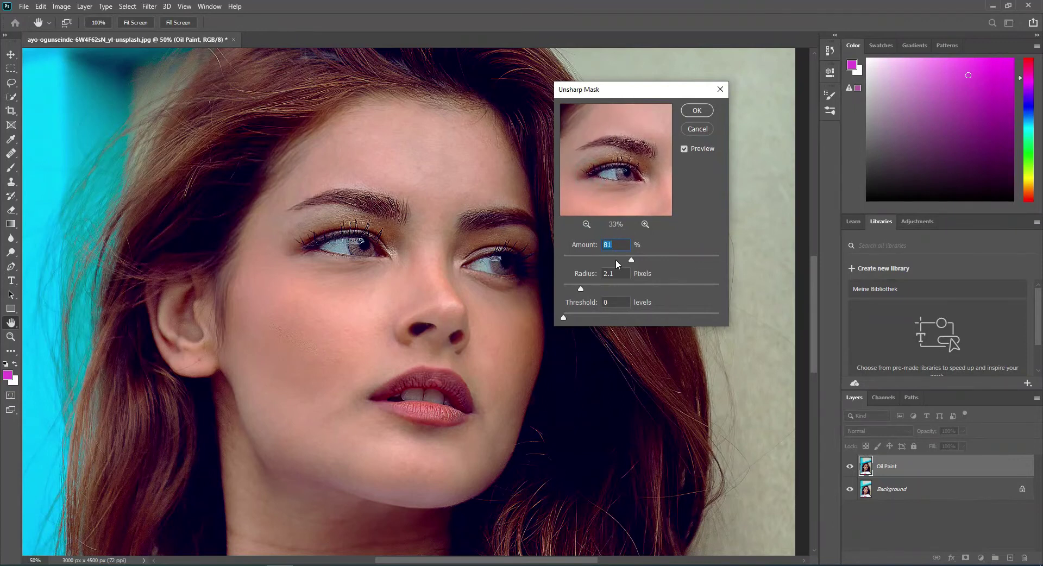
{"action": "left_click_drag", "start_coordinate": [631, 260], "coordinate": [635, 260]}
{"action": "mouse_move", "coordinate": [581, 288]}
{"action": "left_mouse_down"}
{"action": "mouse_move", "coordinate": [658, 286]}
{"action": "mouse_move", "coordinate": [586, 288]}
{"action": "left_mouse_up"}
{"action": "left_click_drag", "start_coordinate": [563, 318], "coordinate": [581, 318]}
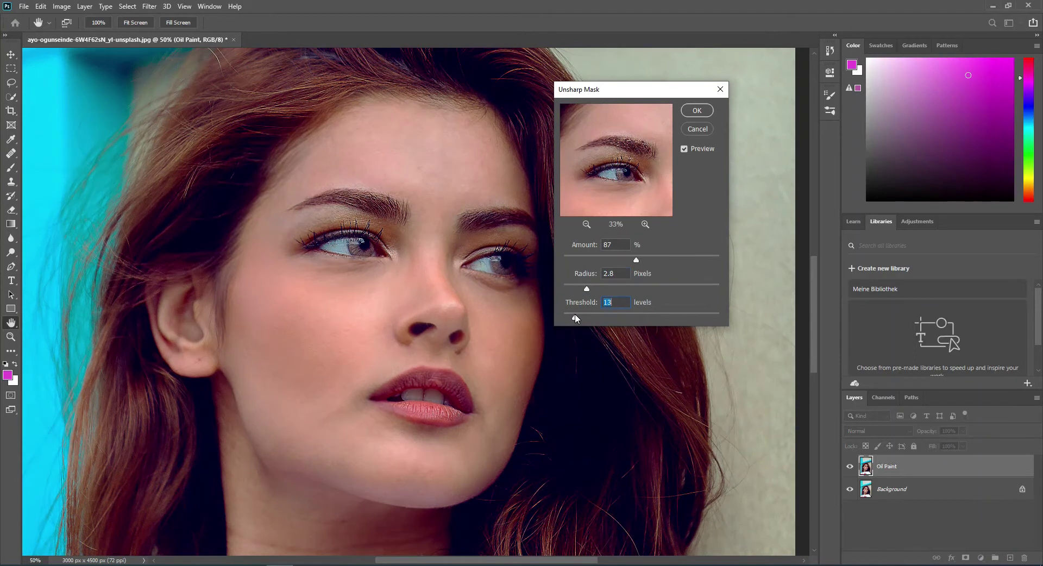
{"action": "left_click_drag", "start_coordinate": [581, 318], "coordinate": [570, 317]}
{"action": "left_click", "coordinate": [696, 111]}
{"action": "key", "text": "z"}
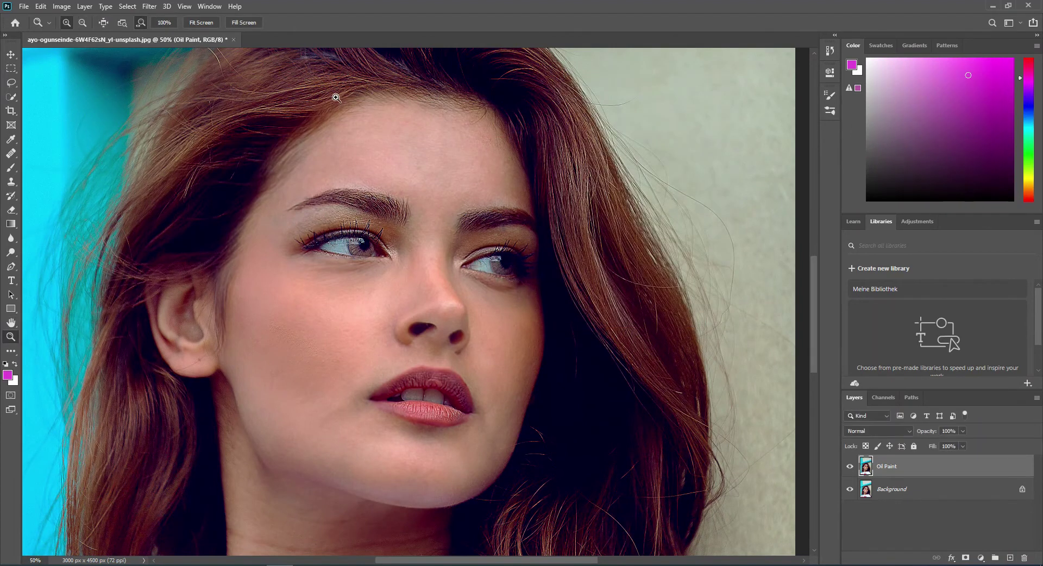
Apply the Stylize Diffuse filter in Anisotropic mode to the Oil Paint layer.
{"action": "left_click", "coordinate": [71, 8]}
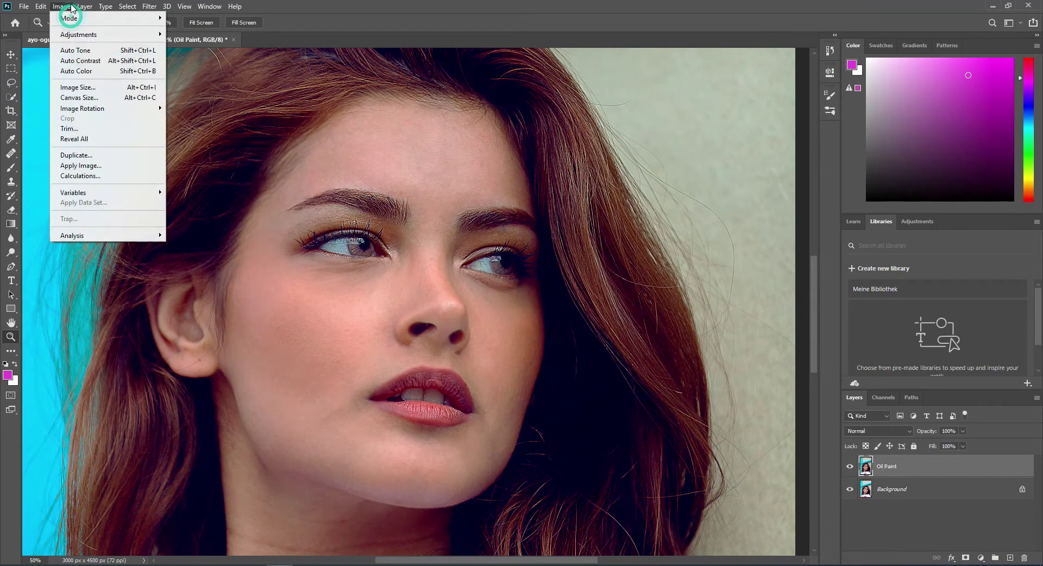
{"action": "left_click", "coordinate": [74, 7]}
{"action": "left_click", "coordinate": [136, 6]}
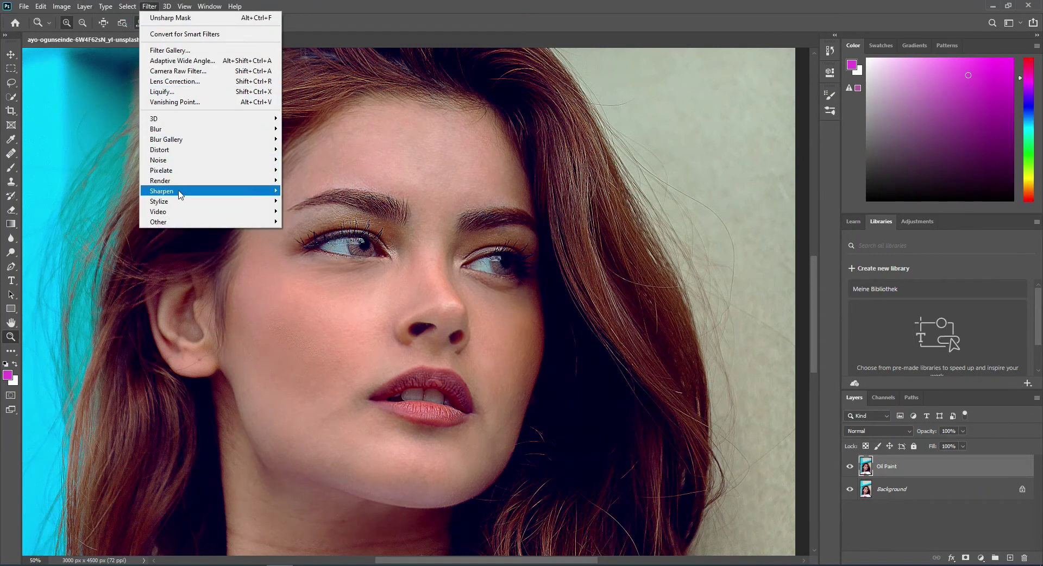
{"action": "left_click", "coordinate": [315, 202]}
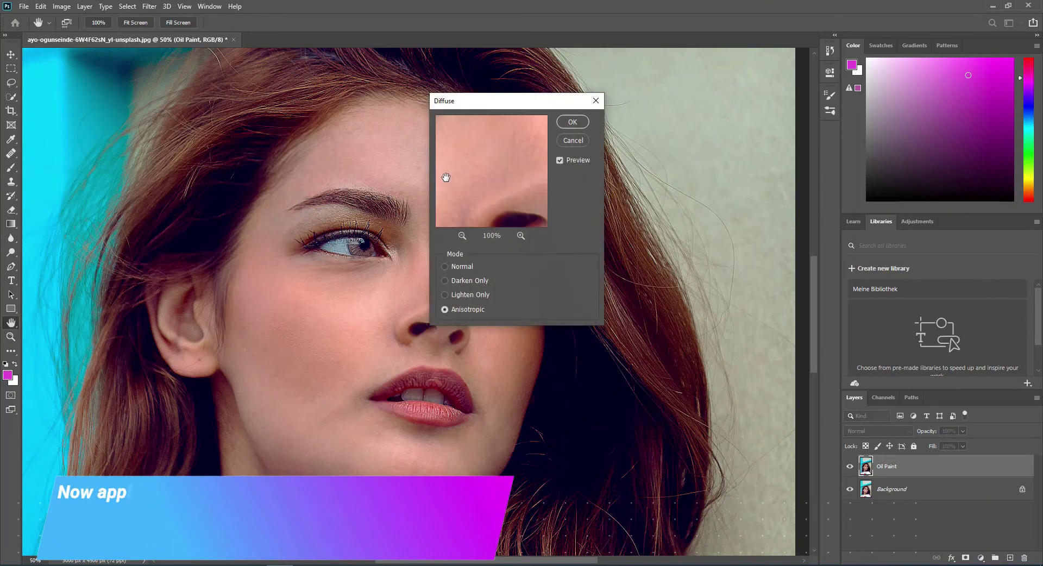
{"action": "left_click", "coordinate": [459, 311]}
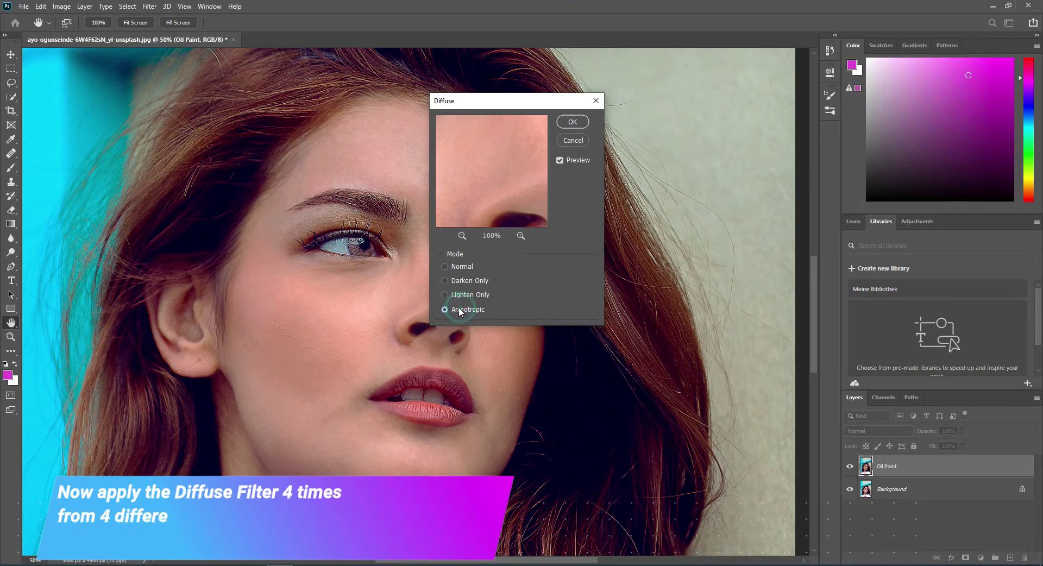
{"action": "left_click", "coordinate": [565, 123]}
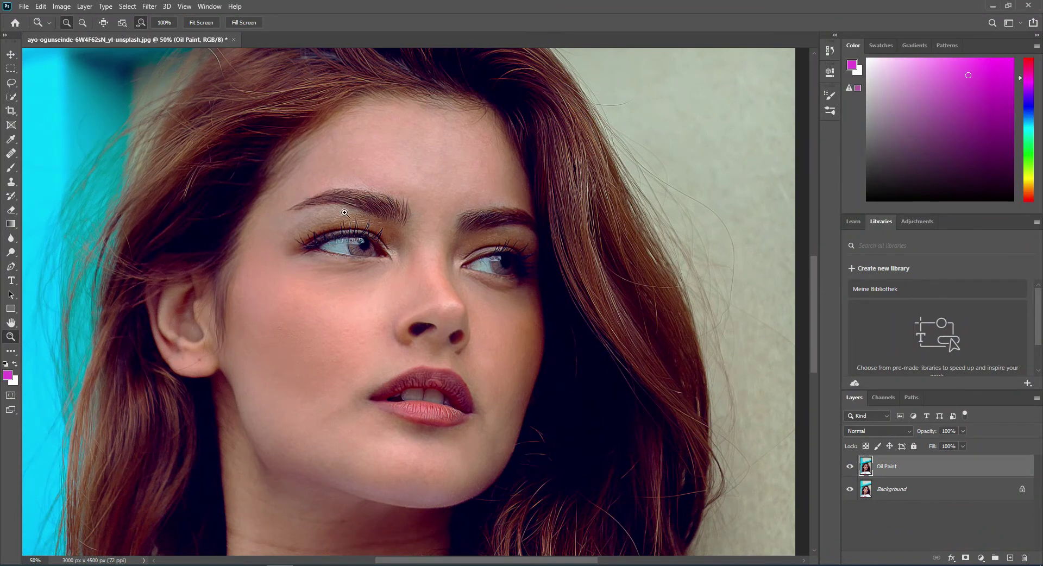
Zoom to 300% on the eye to check the Diffuse texture, then zoom back out.
{"action": "left_click", "coordinate": [371, 211]}
{"action": "left_click", "coordinate": [342, 215]}
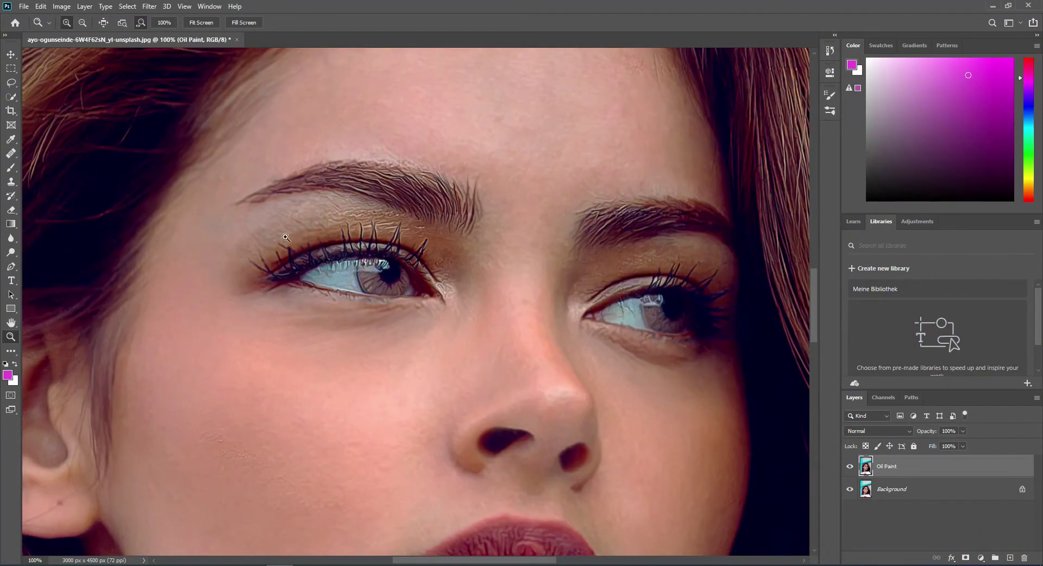
{"action": "left_click", "coordinate": [359, 261]}
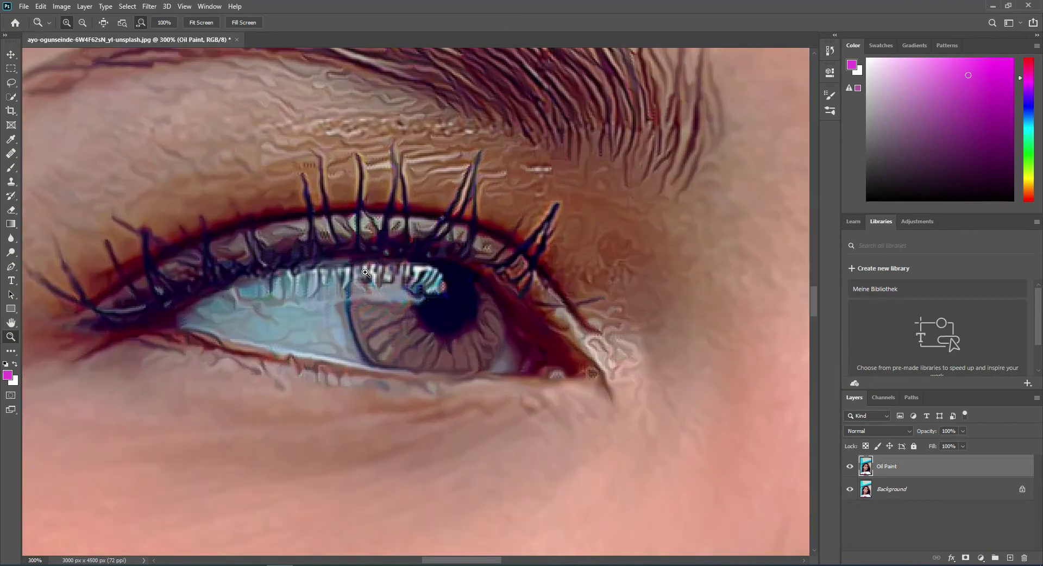
{"action": "left_click", "coordinate": [365, 270]}
{"action": "scroll", "coordinate": [367, 272], "scroll_direction": "up", "scroll_amount": 1}
{"action": "scroll", "coordinate": [358, 250], "scroll_direction": "up", "scroll_amount": 3}
{"action": "scroll", "coordinate": [353, 231], "scroll_direction": "up", "scroll_amount": 2}
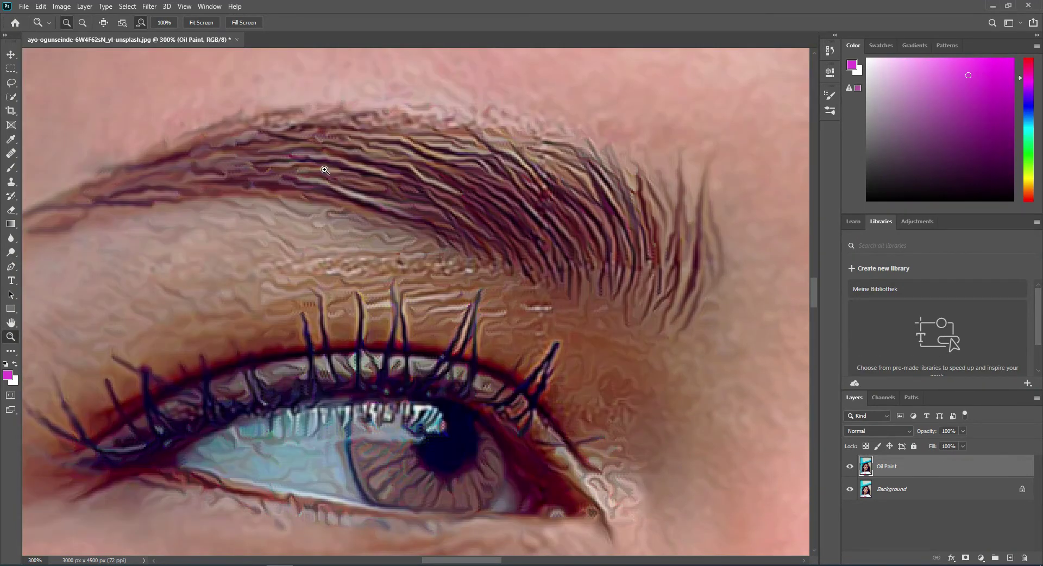
{"action": "left_click", "coordinate": [324, 169], "text": "alt"}
{"action": "left_click", "coordinate": [323, 168], "text": "alt"}
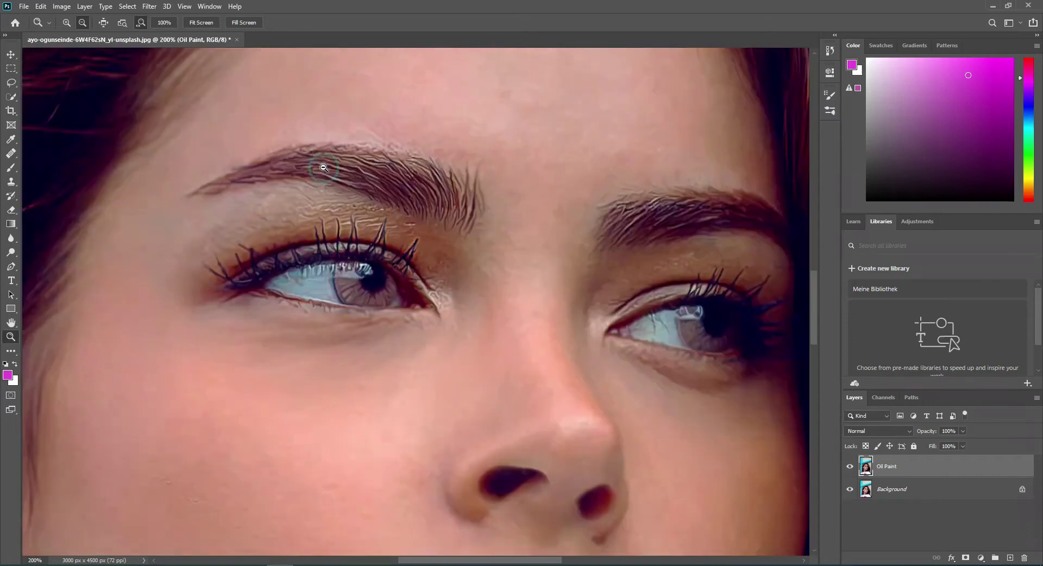
{"action": "left_click", "coordinate": [323, 168], "text": "alt"}
{"action": "scroll", "coordinate": [339, 167], "scroll_direction": "down", "scroll_amount": 1}
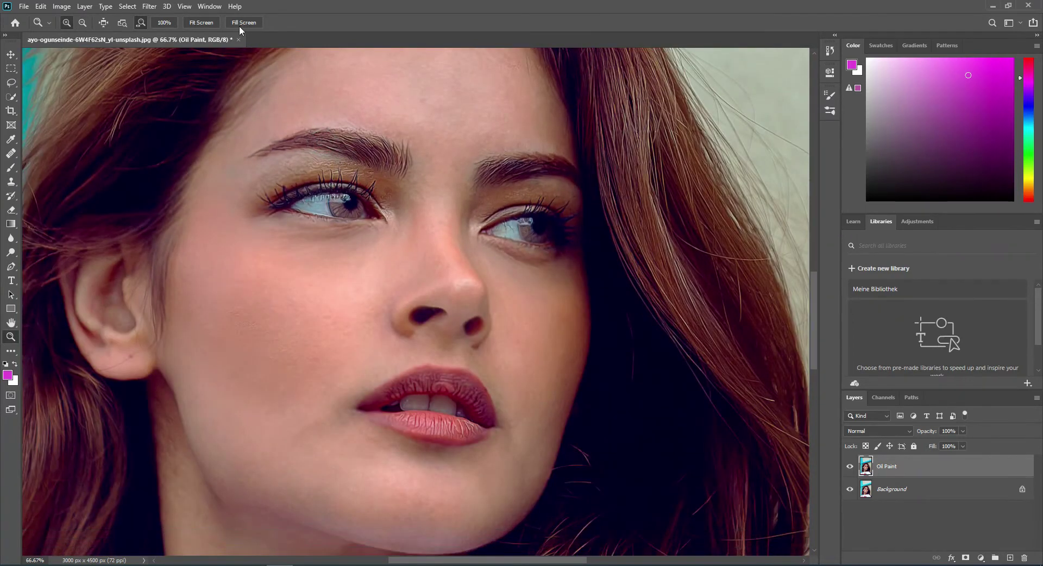
{"action": "left_click", "coordinate": [61, 6]}
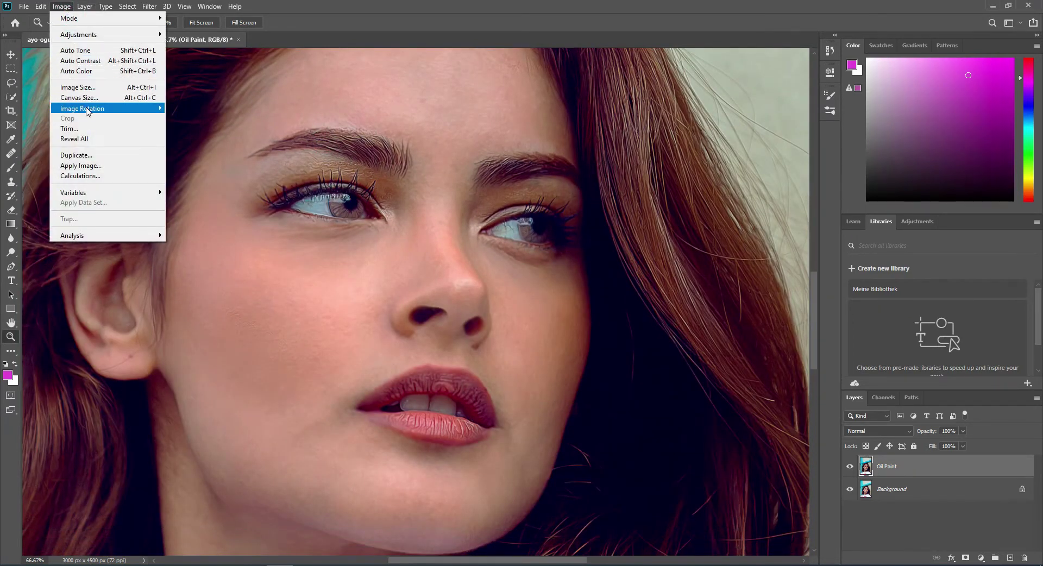
Rotate the canvas 90° onto its side.
{"action": "mouse_move", "coordinate": [82, 108]}
{"action": "left_click", "coordinate": [196, 116]}
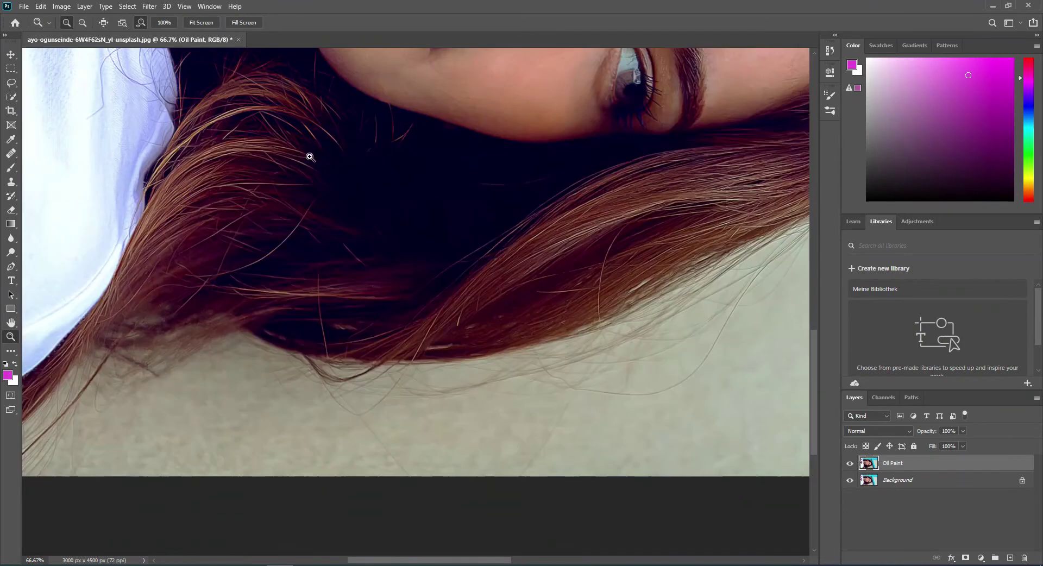
{"action": "scroll", "coordinate": [338, 168], "scroll_direction": "up", "scroll_amount": 1}
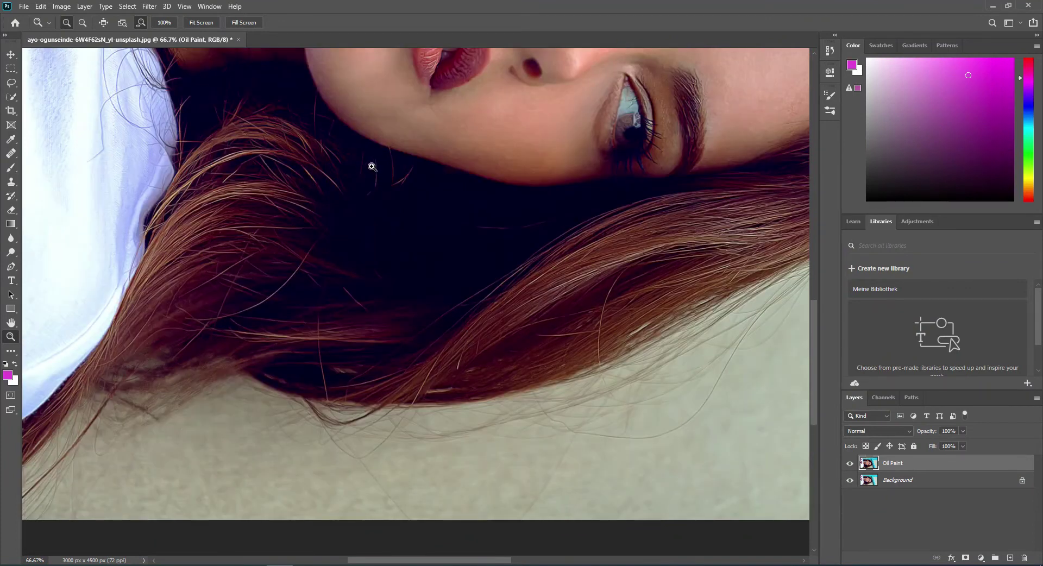
{"action": "scroll", "coordinate": [372, 168], "scroll_direction": "up", "scroll_amount": 3}
{"action": "scroll", "coordinate": [366, 169], "scroll_direction": "up", "scroll_amount": 2}
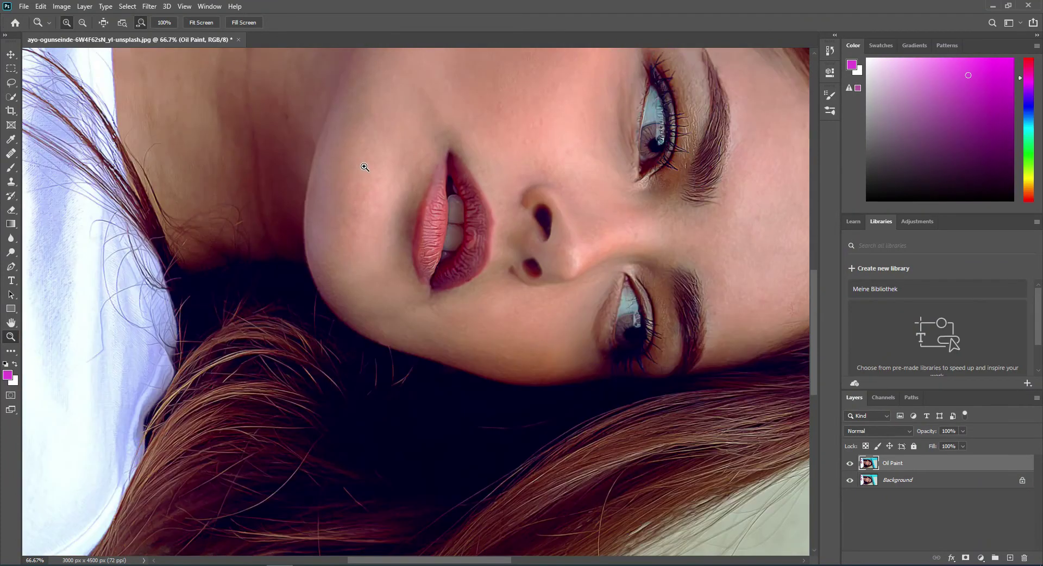
{"action": "scroll", "coordinate": [440, 173], "scroll_direction": "up", "scroll_amount": 1}
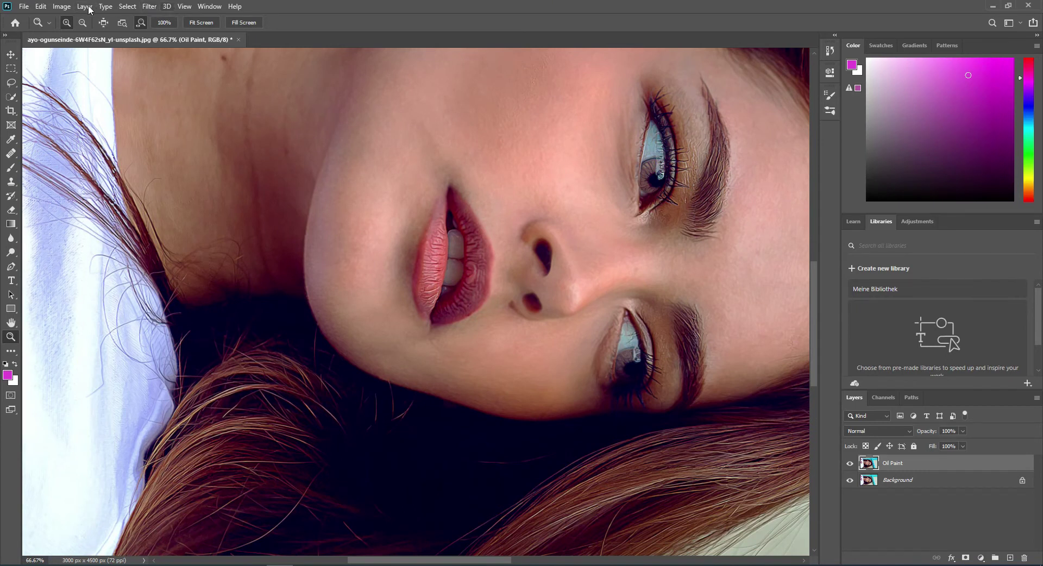
Apply a second Anisotropic Diffuse pass to the Oil Paint layer.
{"action": "left_click", "coordinate": [149, 6]}
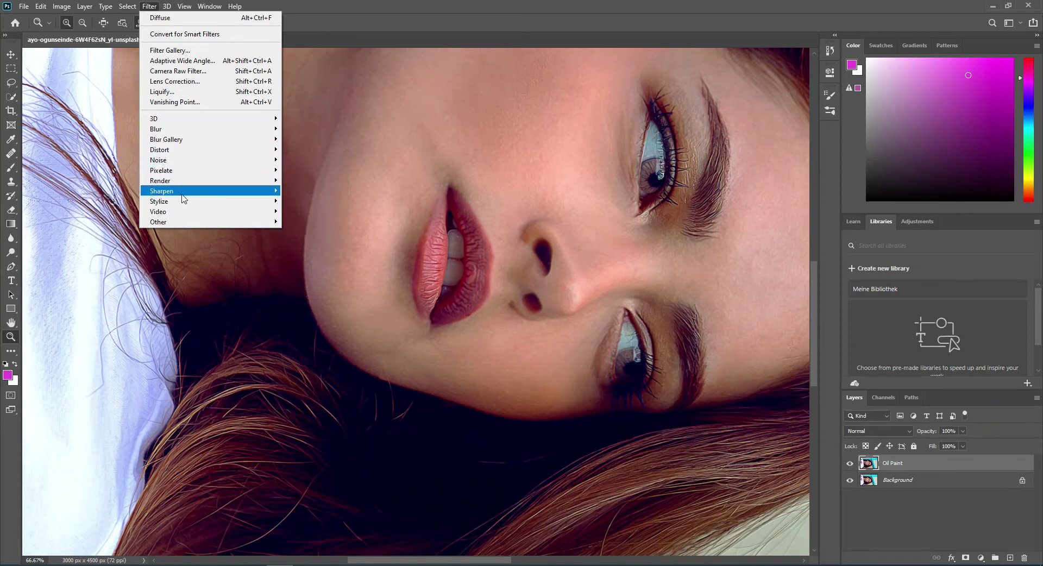
{"action": "mouse_move", "coordinate": [160, 201]}
{"action": "left_click", "coordinate": [293, 200]}
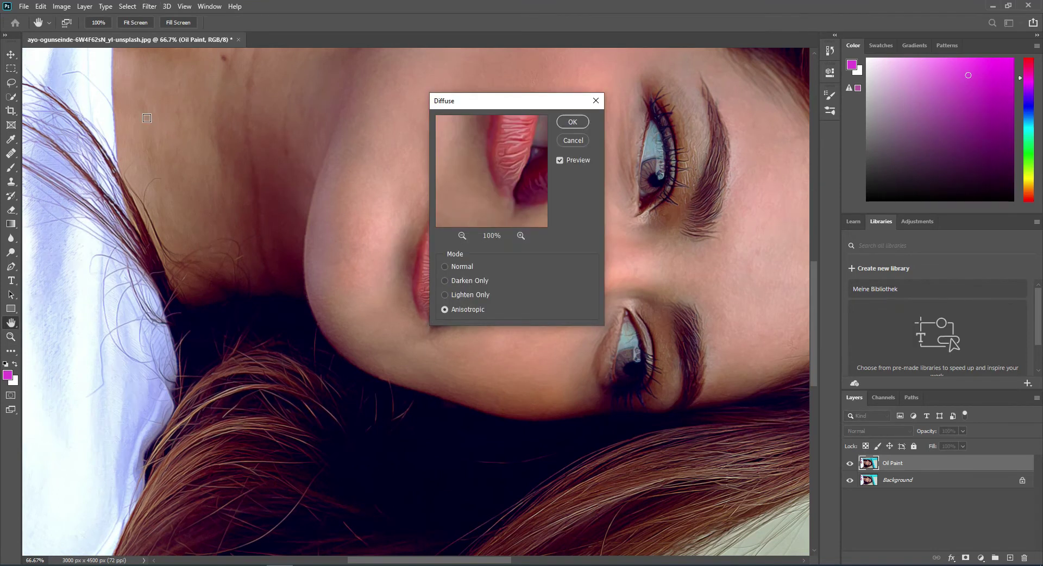
{"action": "left_click", "coordinate": [570, 123]}
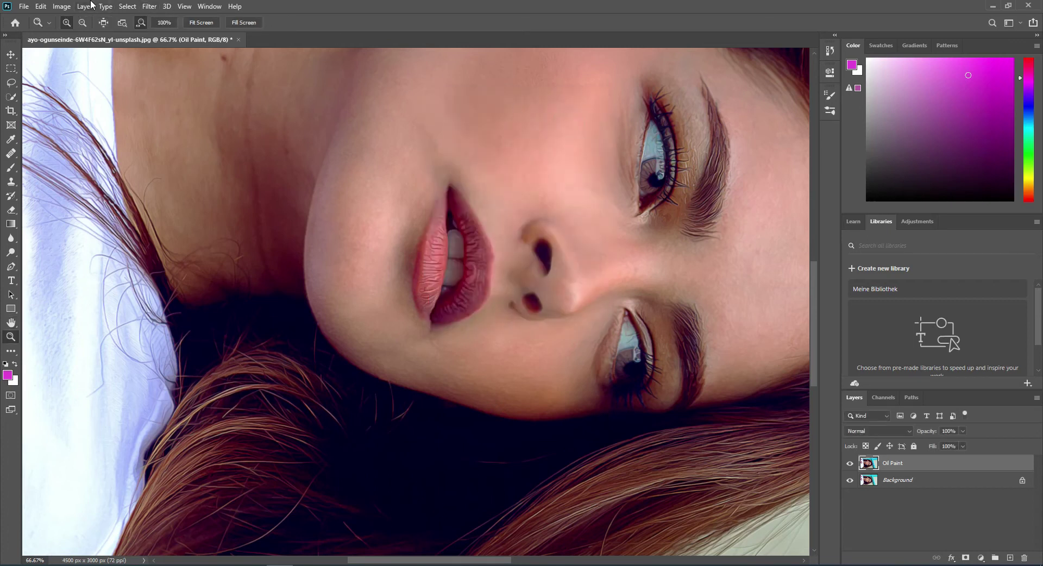
Flip the canvas 180° and reapply the Anisotropic Diffuse filter.
{"action": "left_click", "coordinate": [61, 6]}
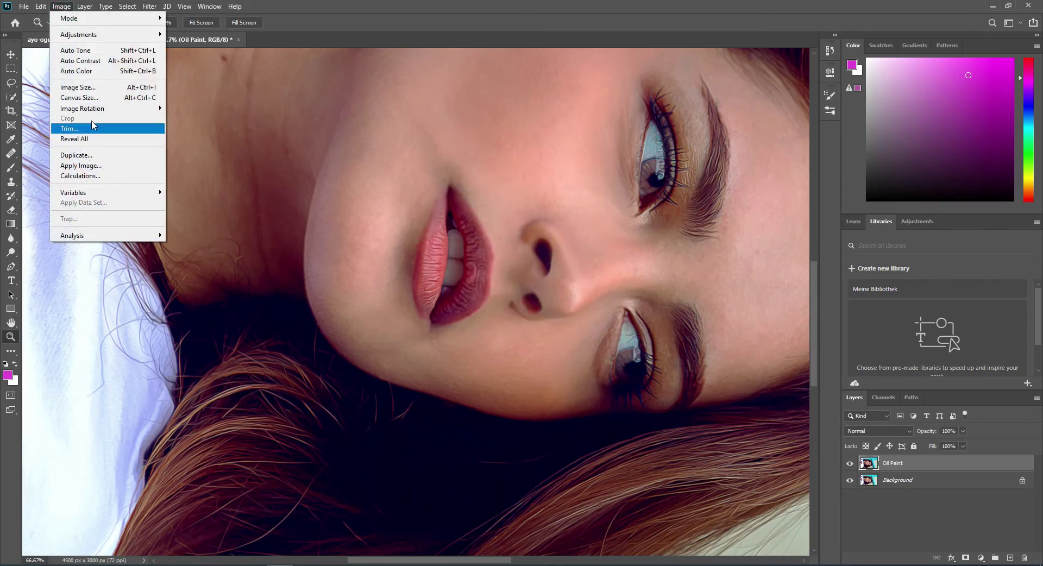
{"action": "left_click", "coordinate": [176, 111]}
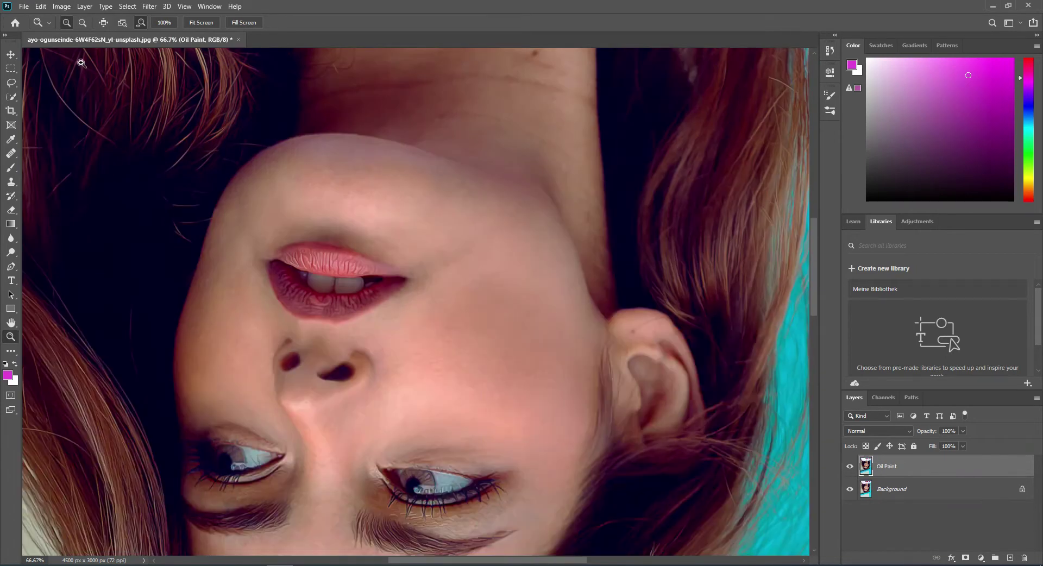
{"action": "left_click", "coordinate": [149, 7]}
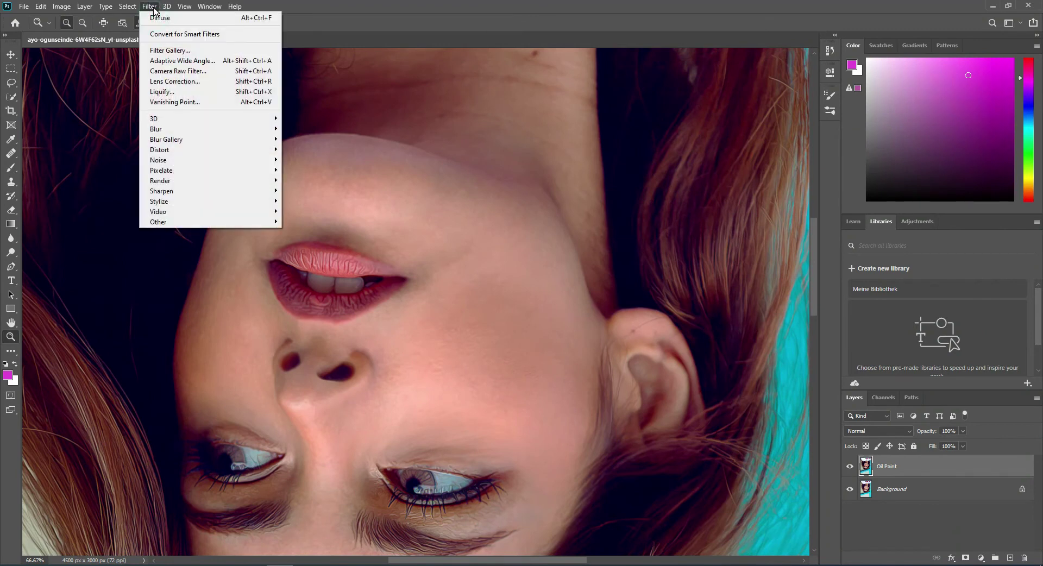
{"action": "mouse_move", "coordinate": [159, 200]}
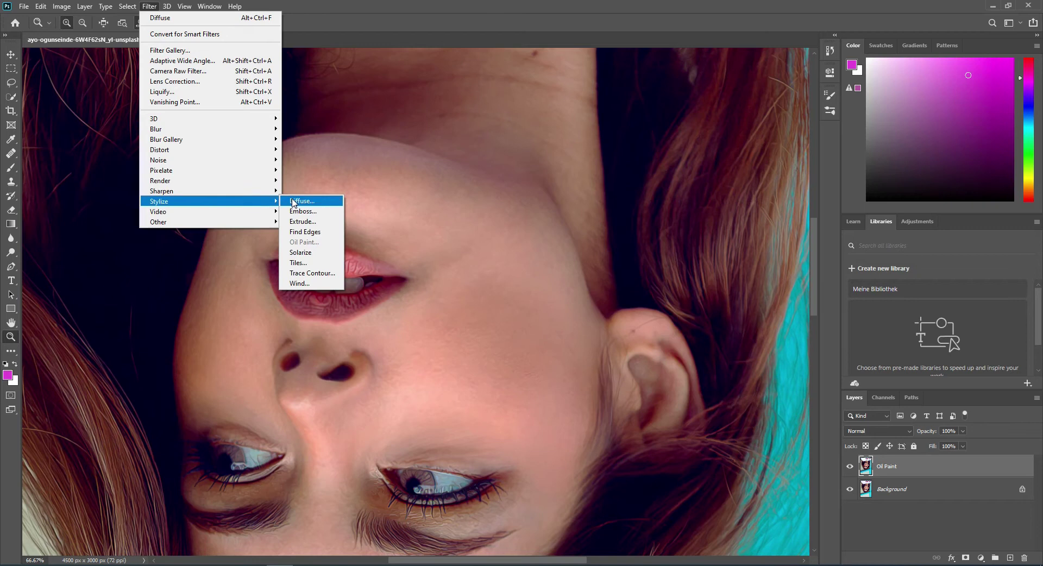
{"action": "left_click", "coordinate": [293, 201]}
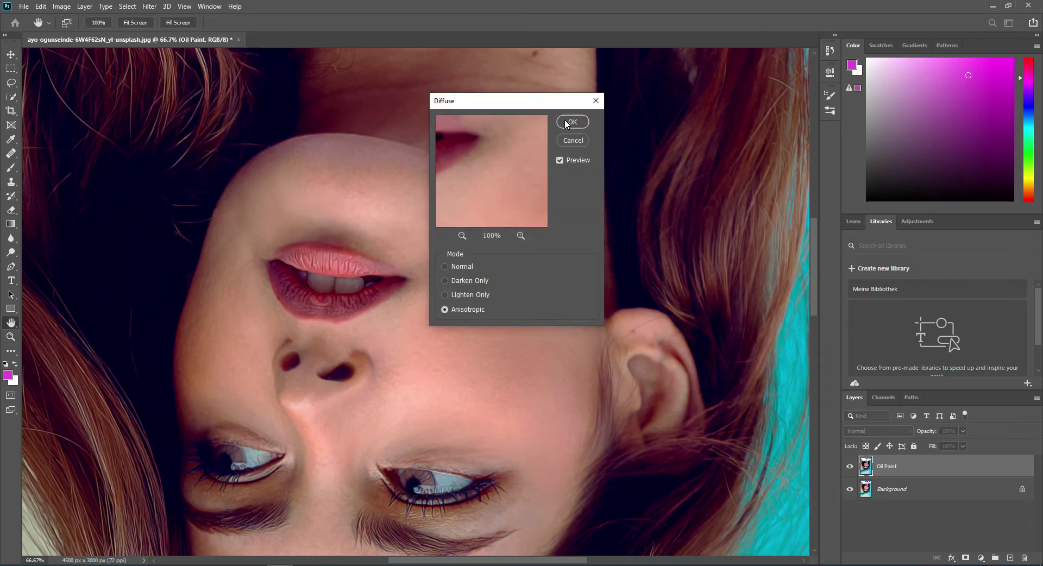
{"action": "key", "text": "Return"}
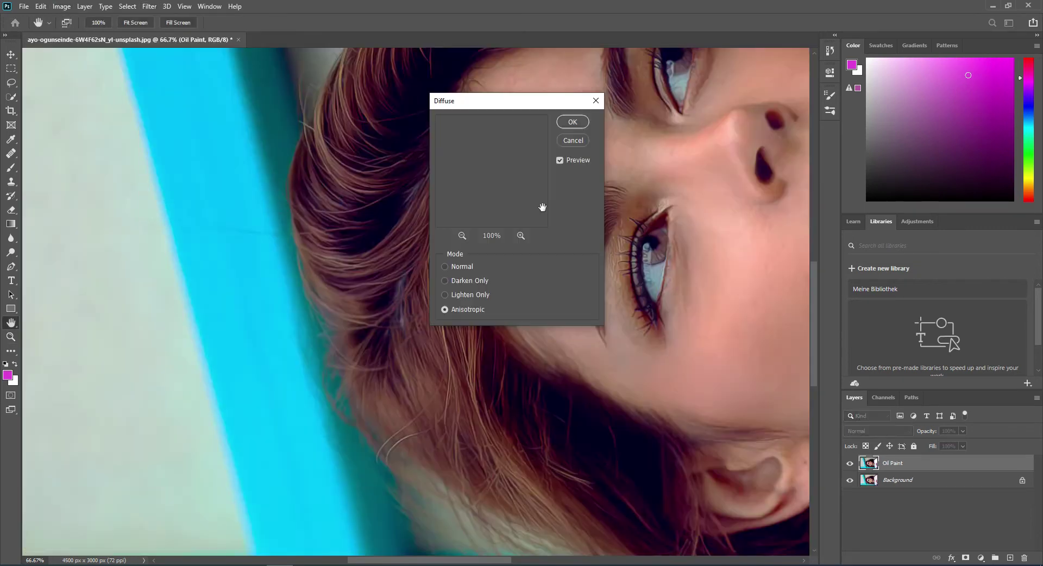
{"action": "key", "text": "Return"}
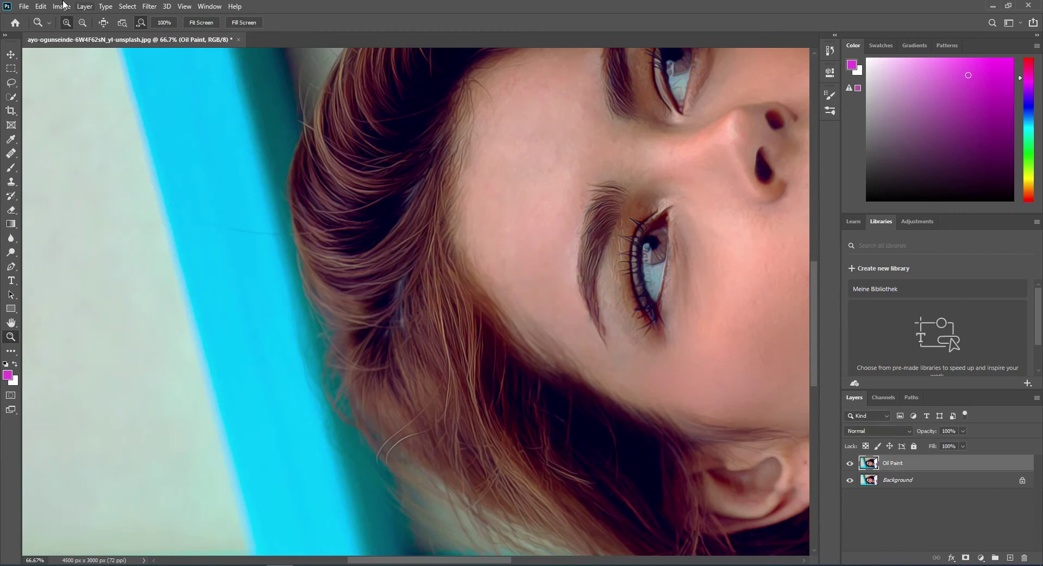
Rotate the canvas 90° clockwise to bring the portrait back upright.
{"action": "left_click", "coordinate": [62, 6]}
{"action": "left_click", "coordinate": [115, 108]}
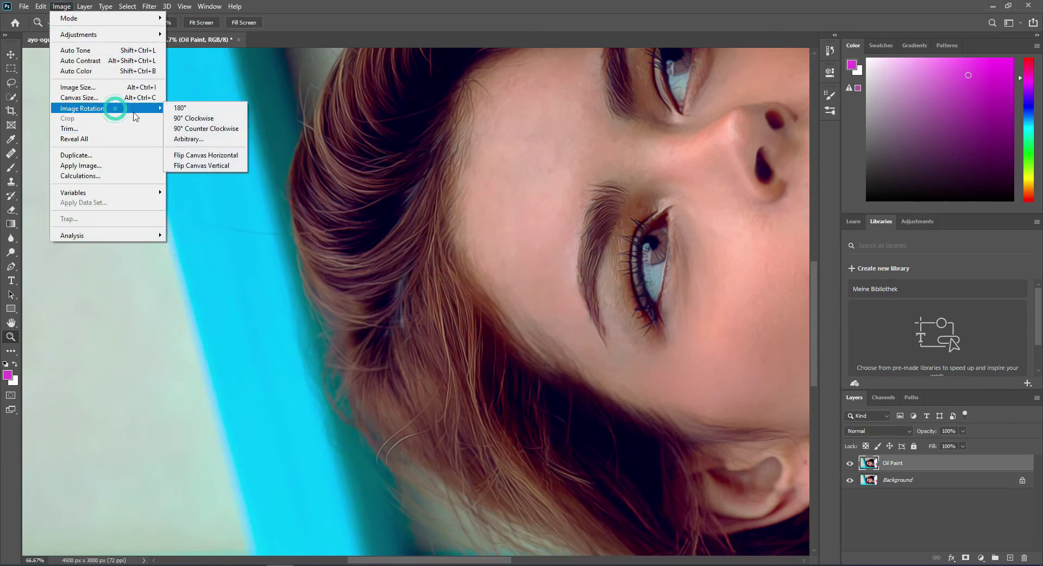
{"action": "left_click", "coordinate": [176, 118]}
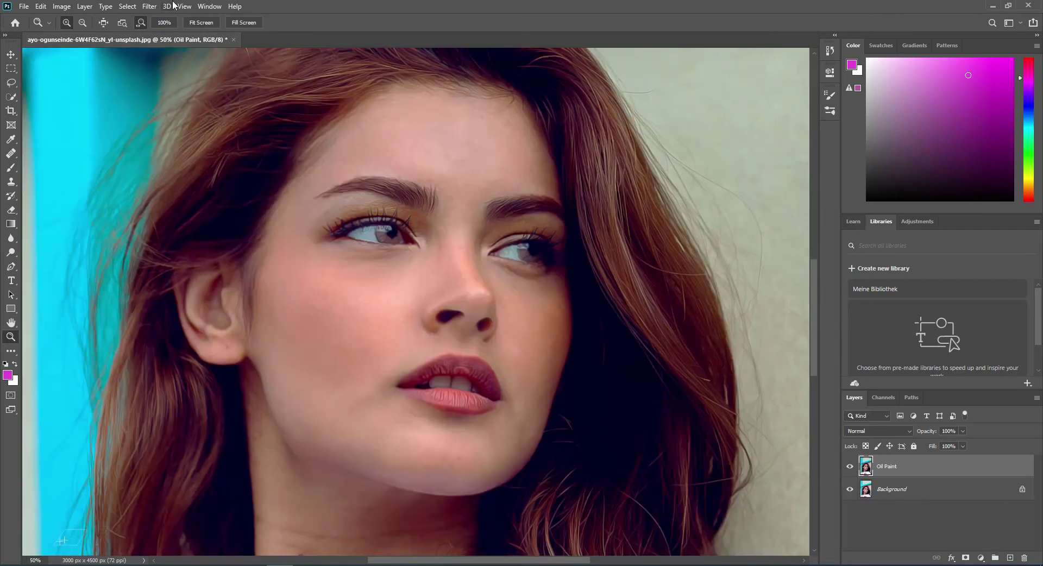
{"action": "left_click", "coordinate": [149, 6]}
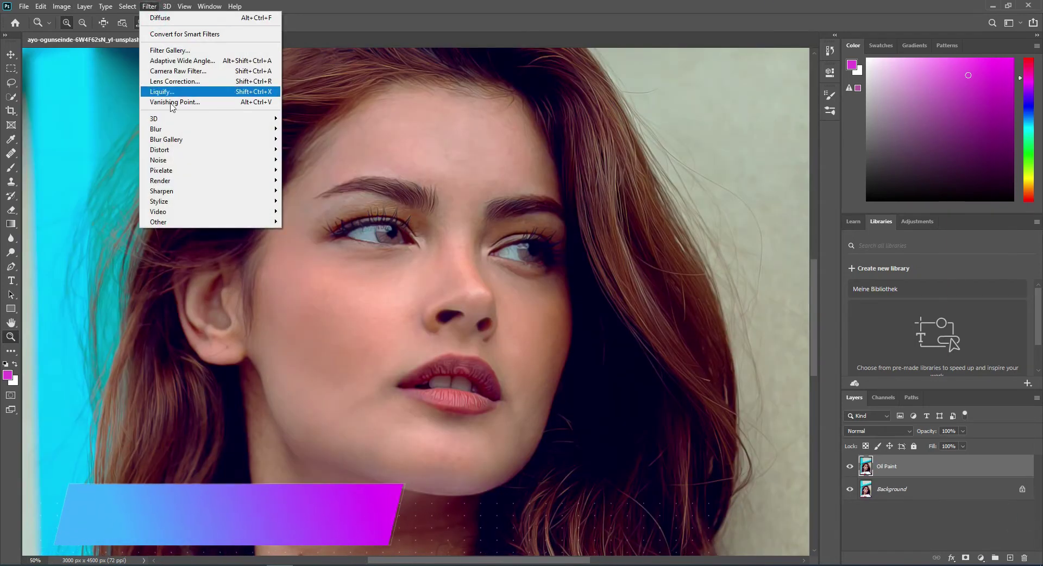
{"action": "mouse_move", "coordinate": [211, 160]}
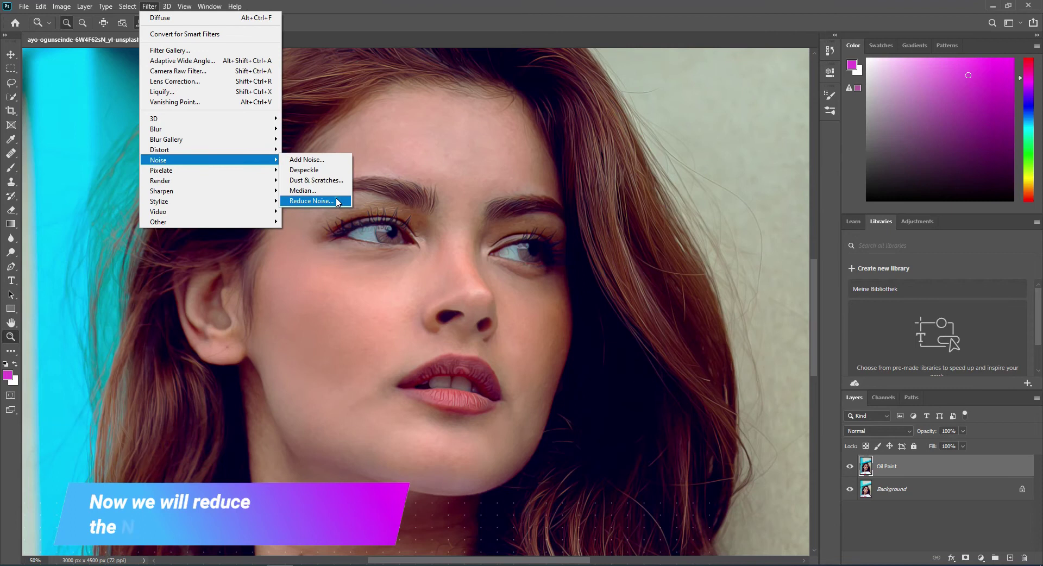
Apply Reduce Noise at Strength 10 with detail, color noise and sharpening at 0%.
{"action": "left_click", "coordinate": [313, 200]}
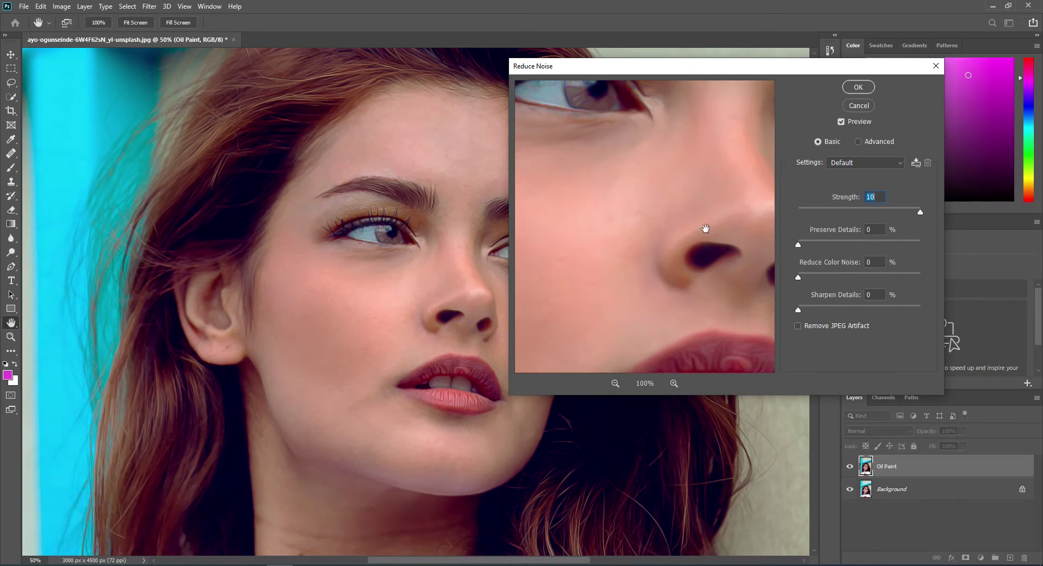
{"action": "left_click", "coordinate": [614, 383]}
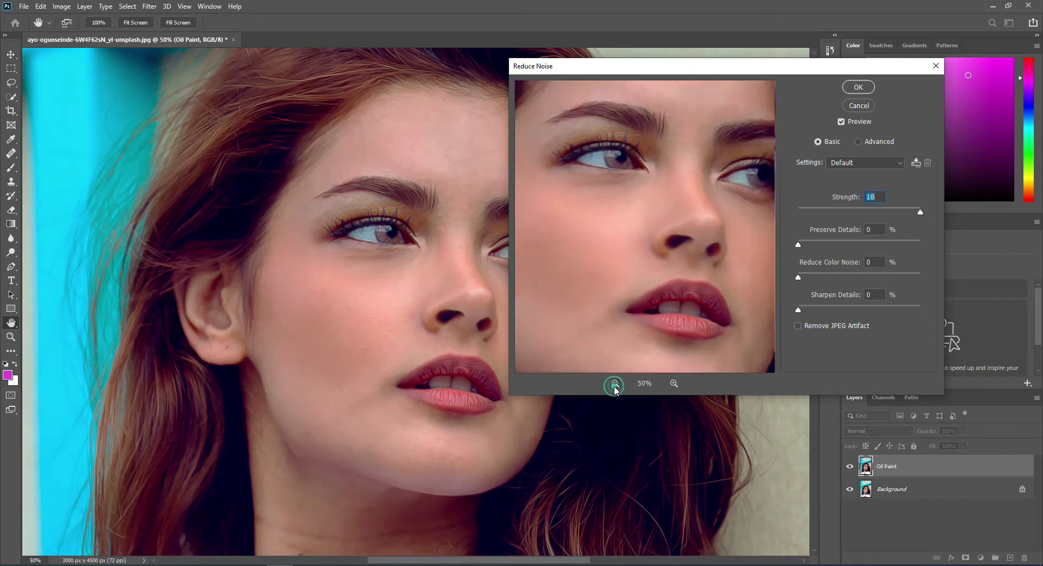
{"action": "left_click", "coordinate": [858, 87]}
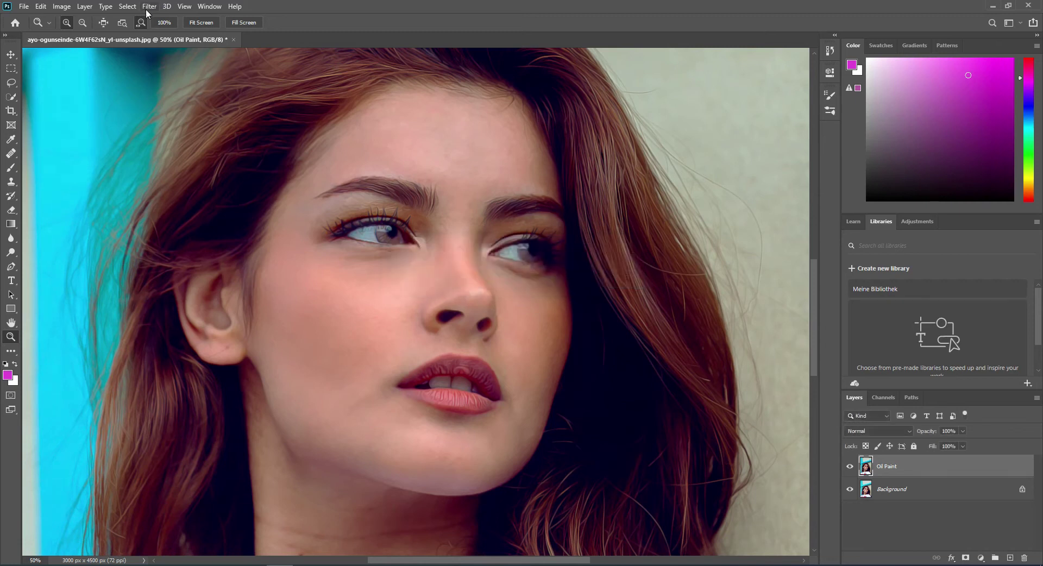
{"action": "left_click", "coordinate": [148, 7]}
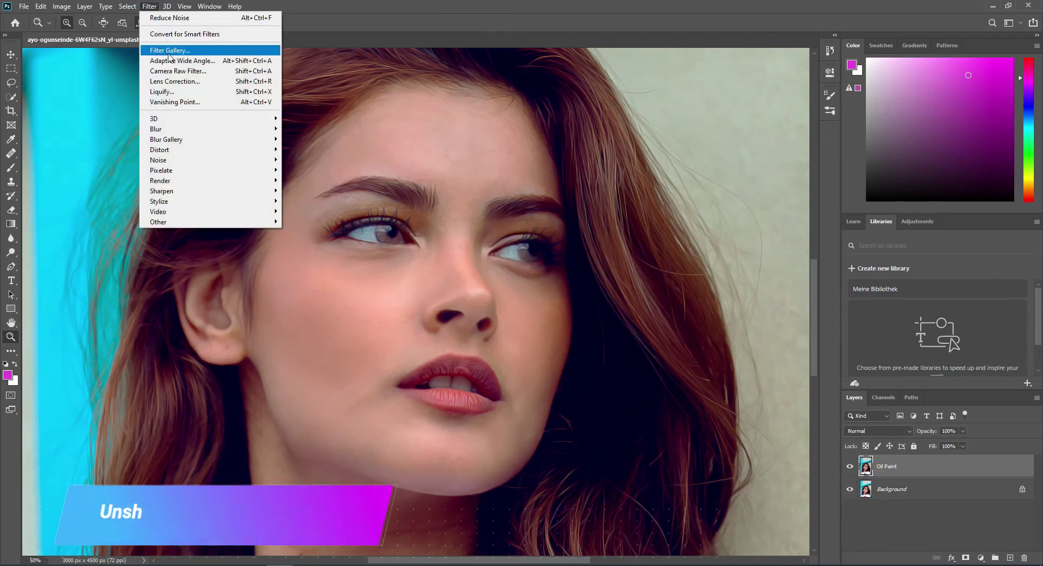
Apply Unsharp Mask at Amount 100%, Radius 2.0 pixels, Threshold 0.
{"action": "mouse_move", "coordinate": [208, 190]}
{"action": "left_click", "coordinate": [338, 245]}
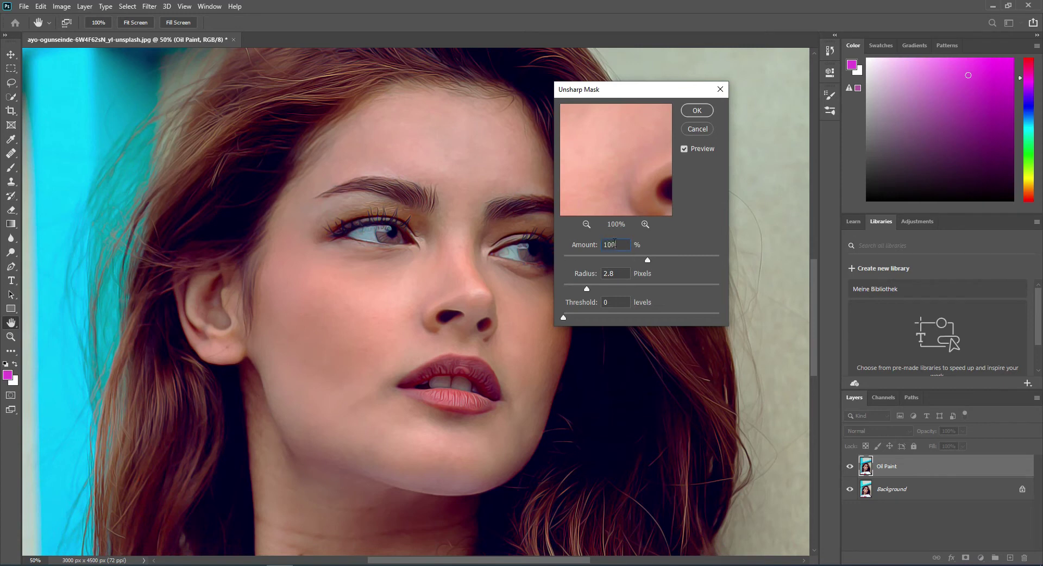
{"action": "double_click", "coordinate": [606, 275]}
{"action": "left_click", "coordinate": [613, 301]}
{"action": "left_click", "coordinate": [697, 110]}
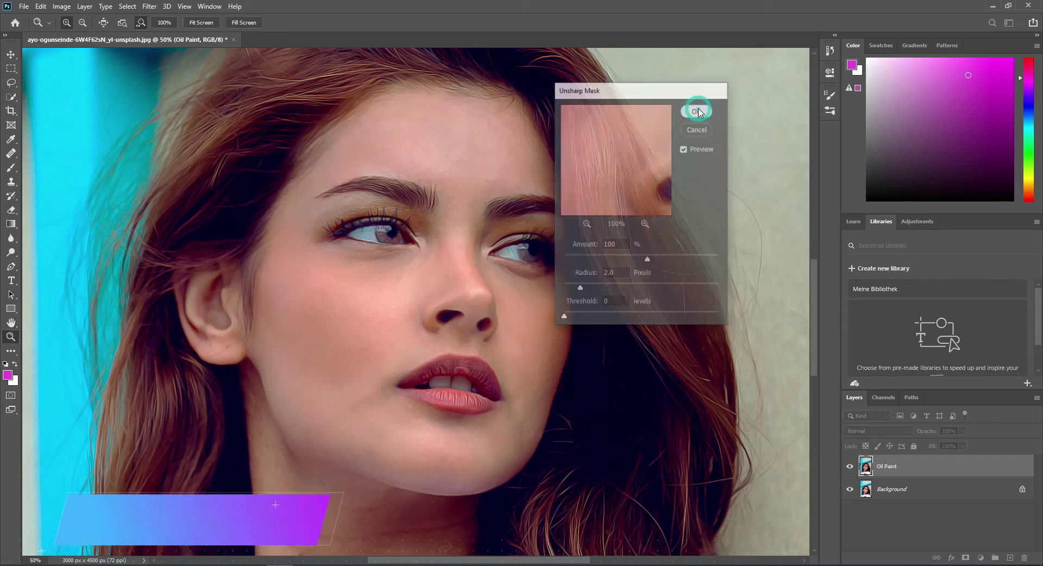
{"action": "key", "text": "z"}
{"action": "left_click", "coordinate": [925, 466]}
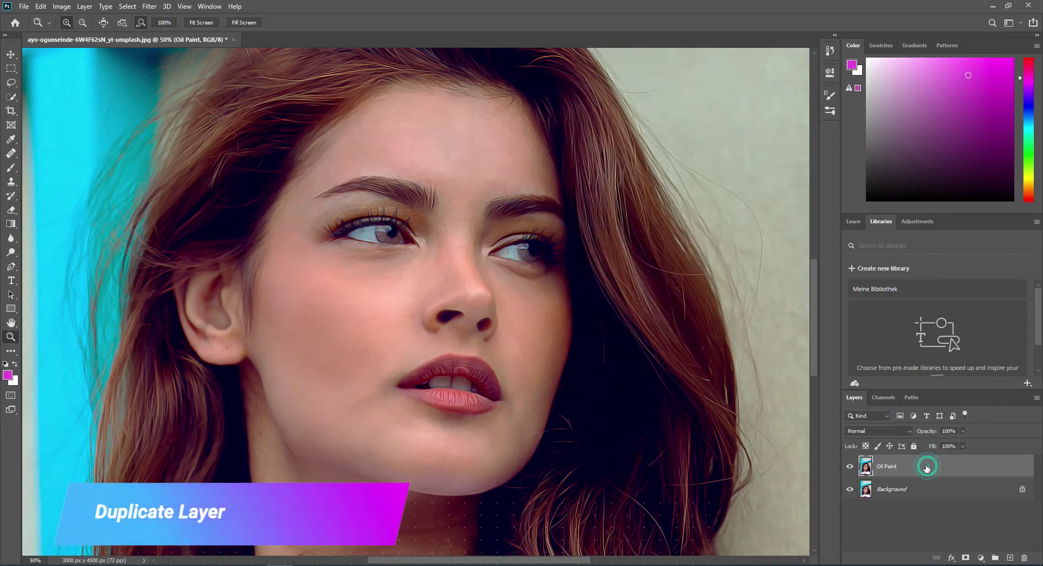
Duplicate the Oil Paint layer and rename the copy 'High Pass'.
{"action": "key", "text": "ctrl+j"}
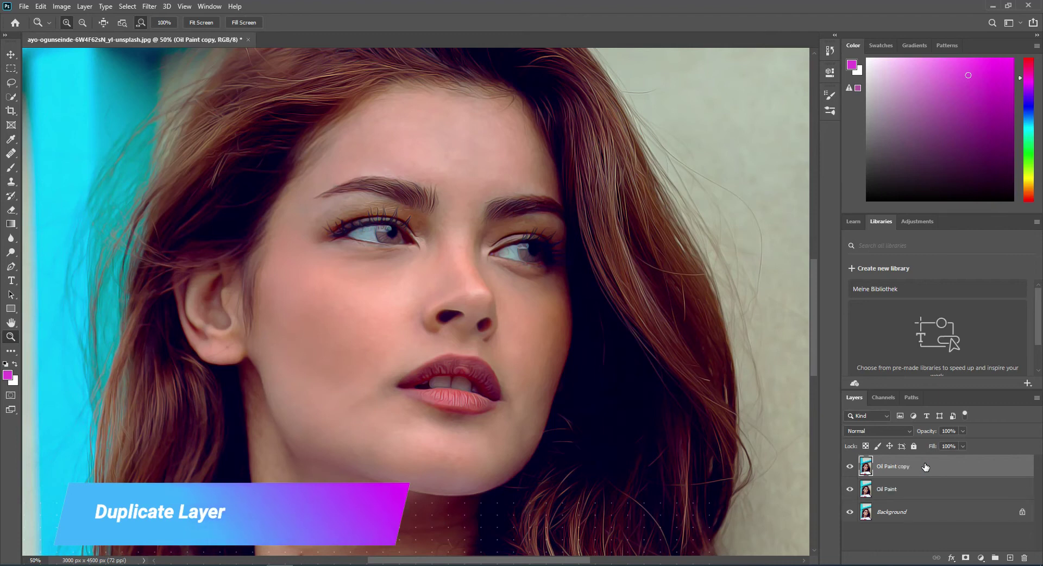
{"action": "double_click", "coordinate": [907, 466]}
{"action": "type", "text": "High Pass"}
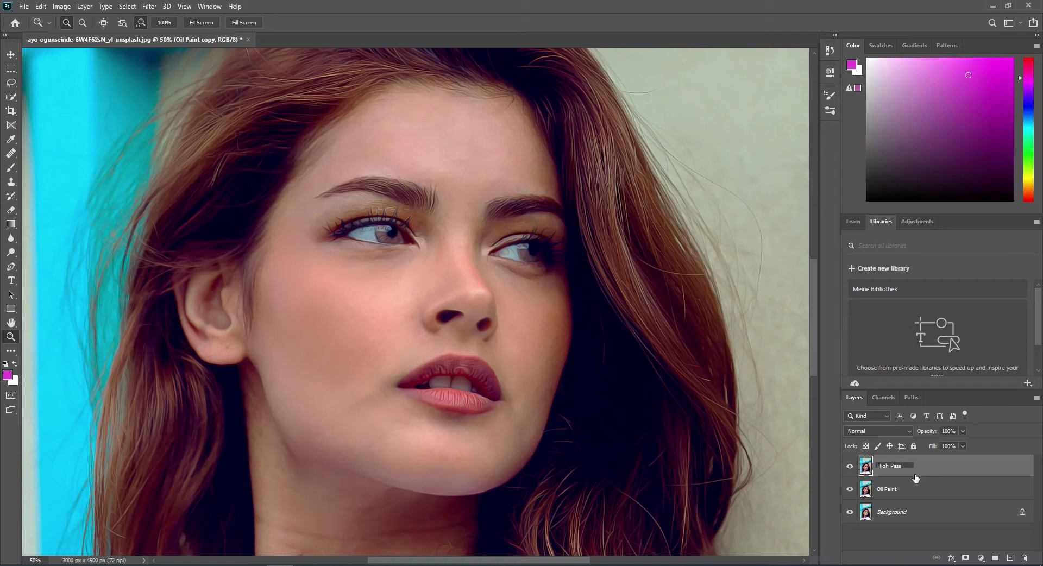
{"action": "left_click", "coordinate": [915, 478]}
Apply a 2.0-pixel High Pass, blend it in Overlay, and stamp visible layers.
{"action": "left_click", "coordinate": [152, 6]}
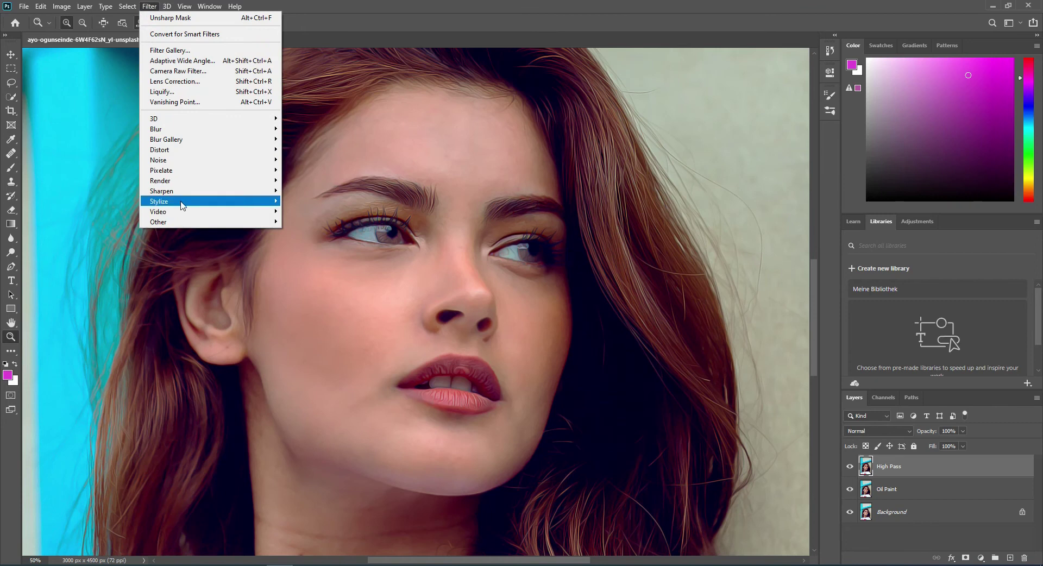
{"action": "mouse_move", "coordinate": [158, 221]}
{"action": "left_click", "coordinate": [299, 233]}
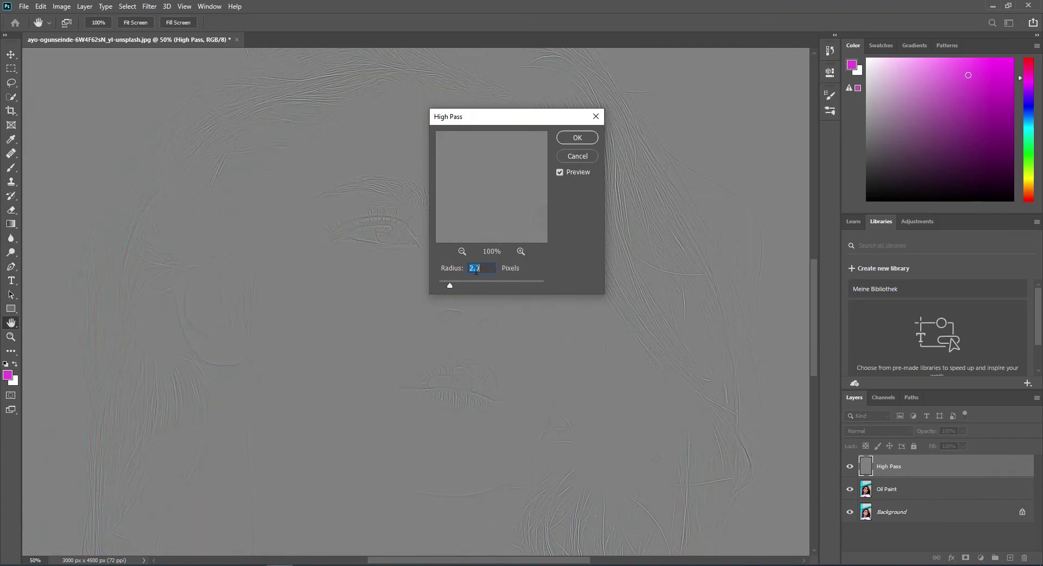
{"action": "left_click", "coordinate": [475, 269]}
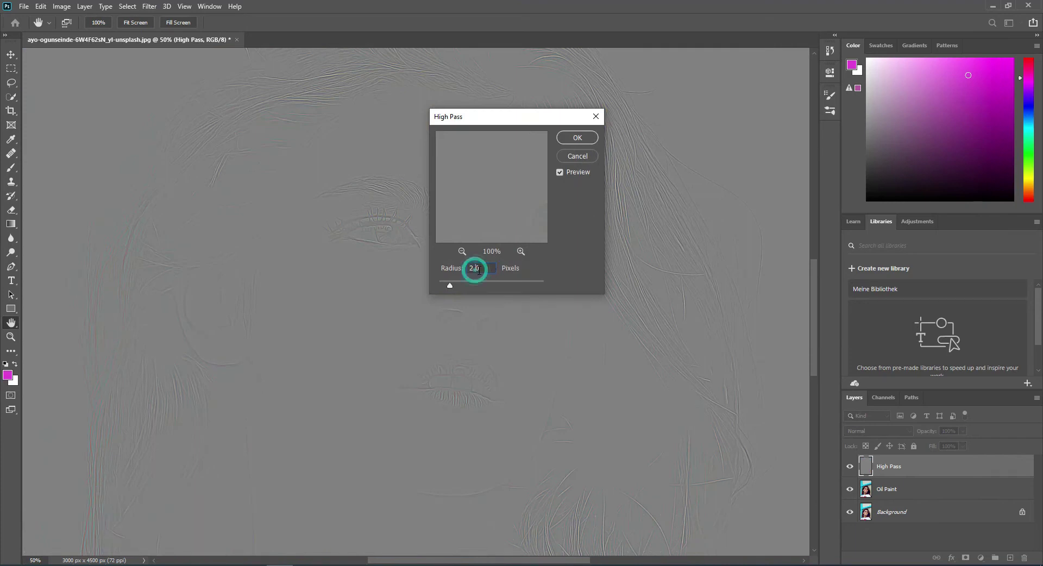
{"action": "left_click", "coordinate": [577, 139]}
{"action": "left_click", "coordinate": [907, 429]}
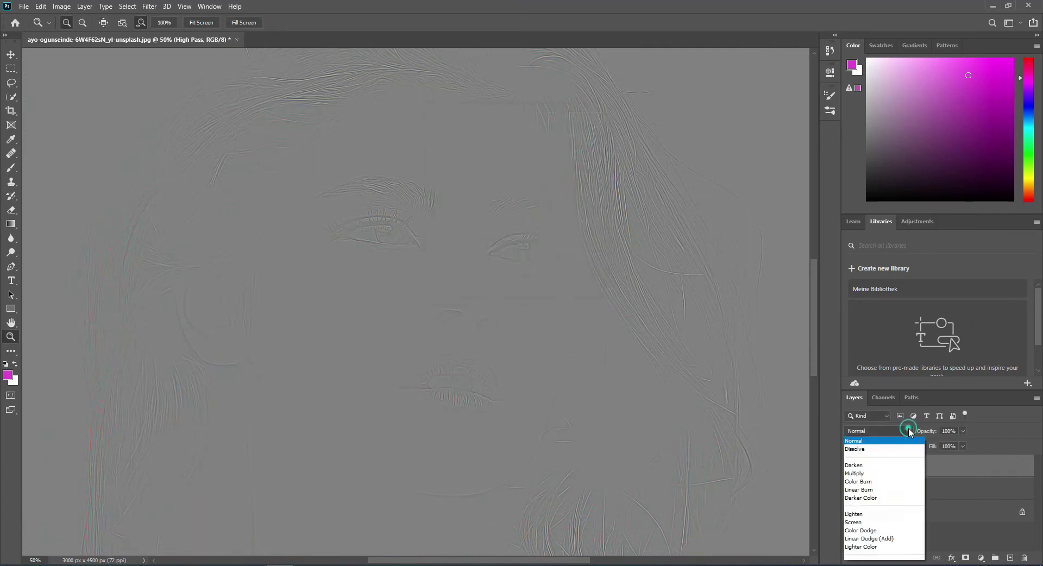
{"action": "left_click", "coordinate": [895, 426]}
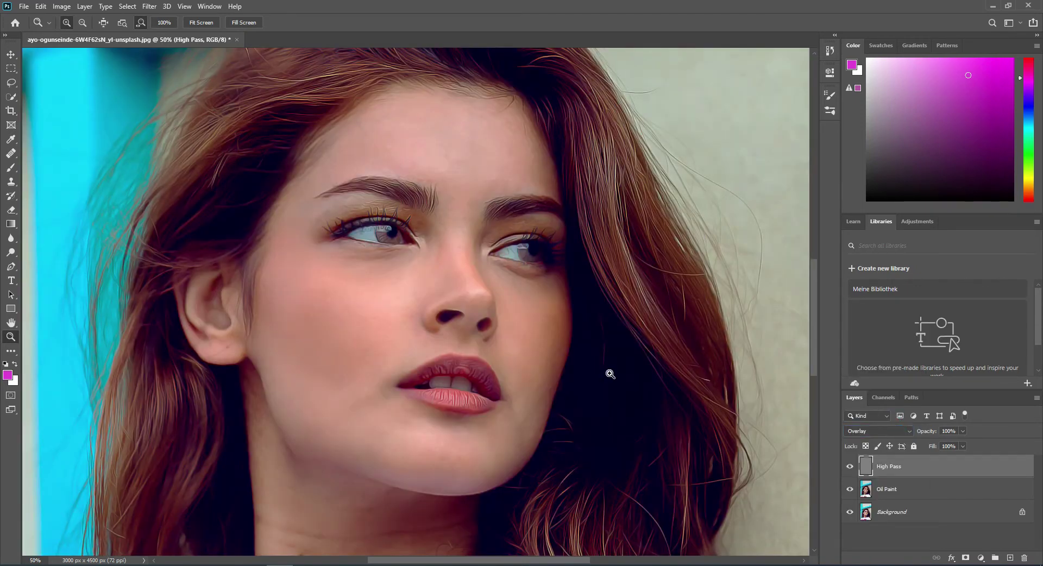
{"action": "key", "text": "alt"}
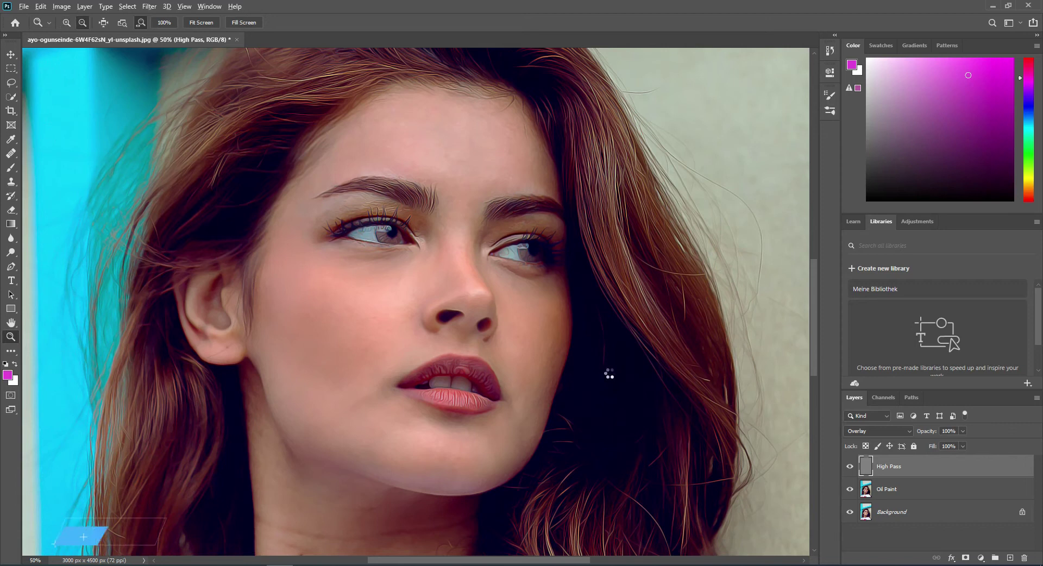
{"action": "key", "text": "ctrl+shift+alt+e"}
{"action": "key", "text": "ctrl+shift+alt+e"}
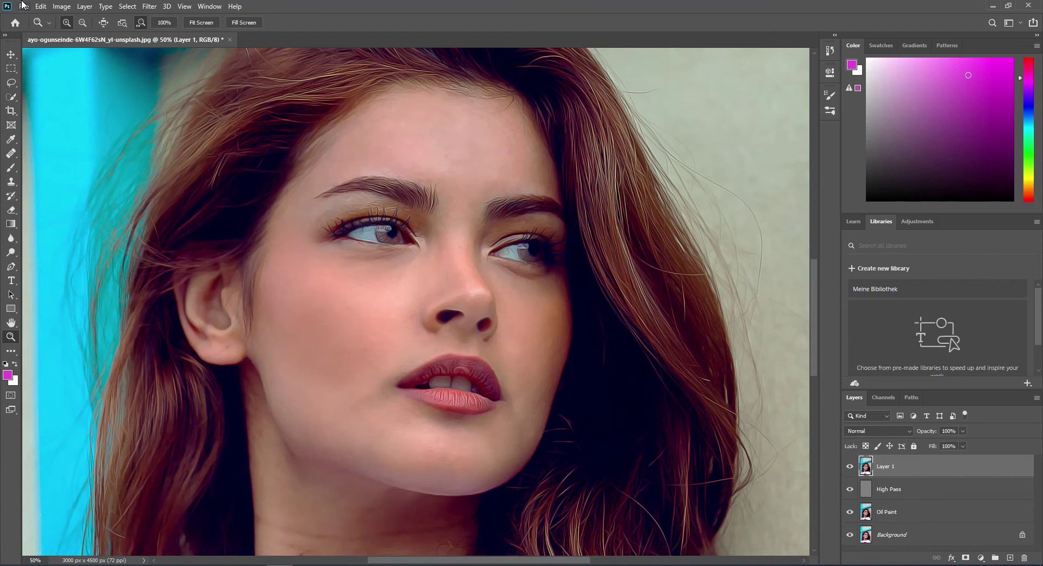
Apply Auto Tone to the stamped Layer 1.
{"action": "left_click", "coordinate": [54, 6]}
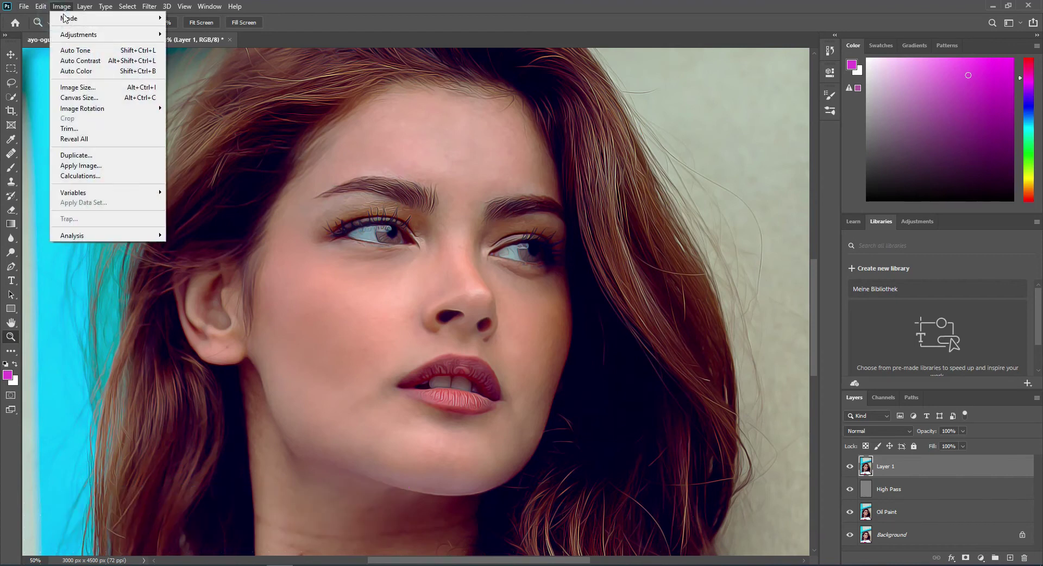
{"action": "left_click", "coordinate": [81, 51]}
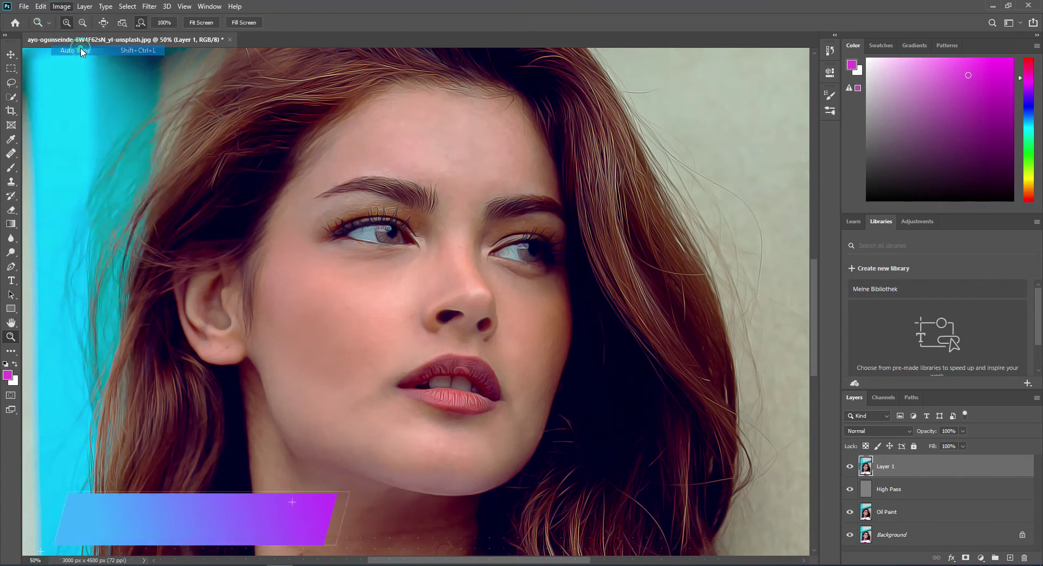
{"action": "right_click", "coordinate": [514, 300]}
{"action": "left_click", "coordinate": [500, 272]}
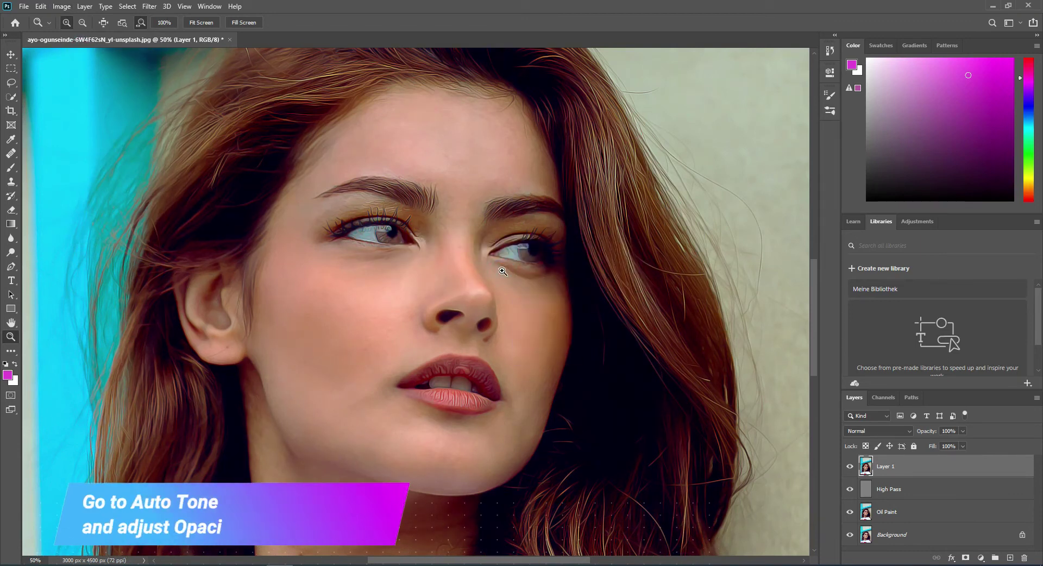
{"action": "left_click", "coordinate": [503, 270], "text": "alt"}
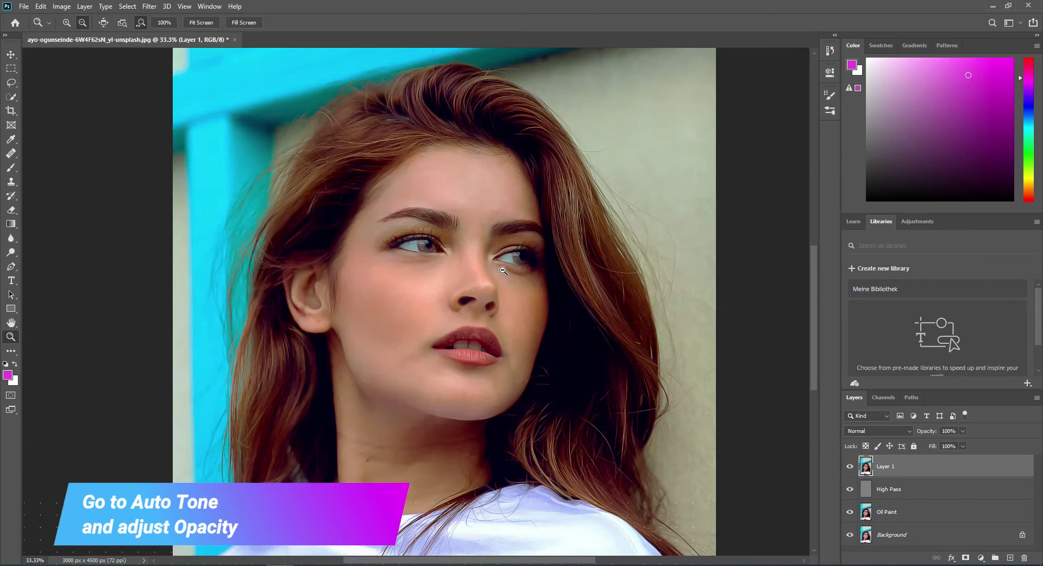
Lower Layer 1's opacity to 42% and add a new empty layer above it.
{"action": "left_click", "coordinate": [962, 431]}
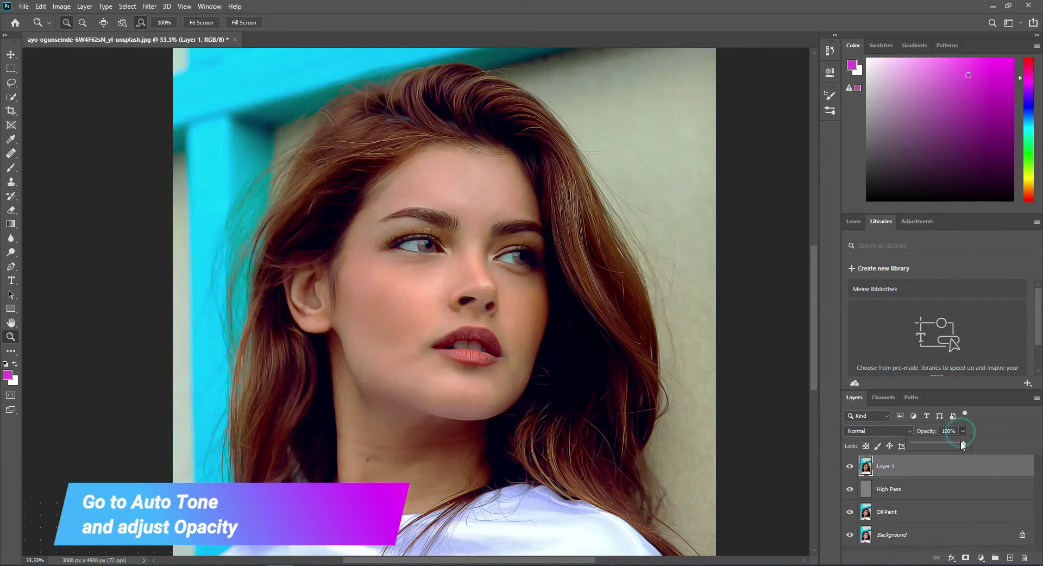
{"action": "left_click_drag", "start_coordinate": [966, 442], "coordinate": [935, 446]}
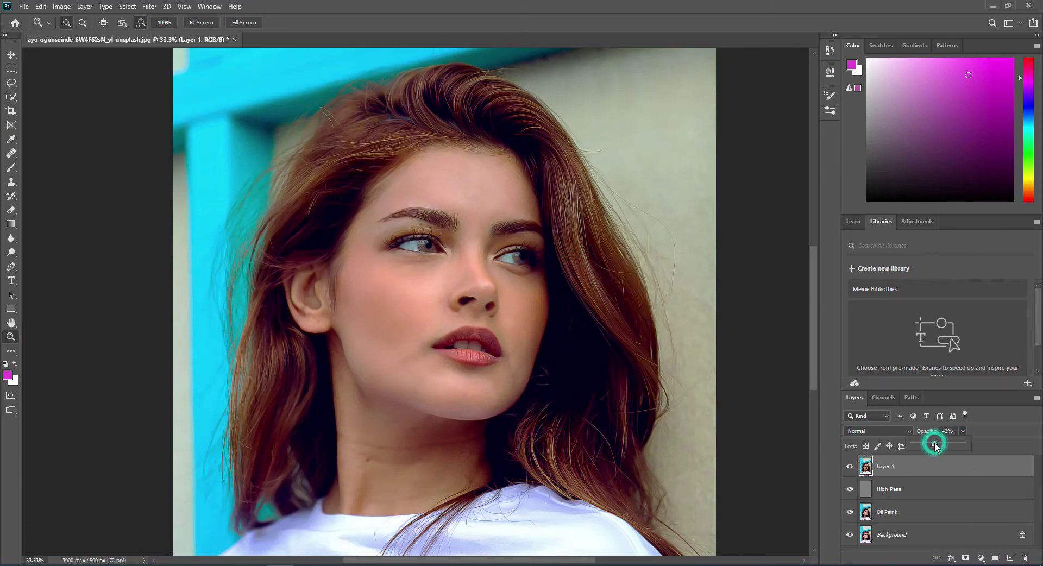
{"action": "left_click", "coordinate": [964, 430]}
{"action": "left_click", "coordinate": [489, 282]}
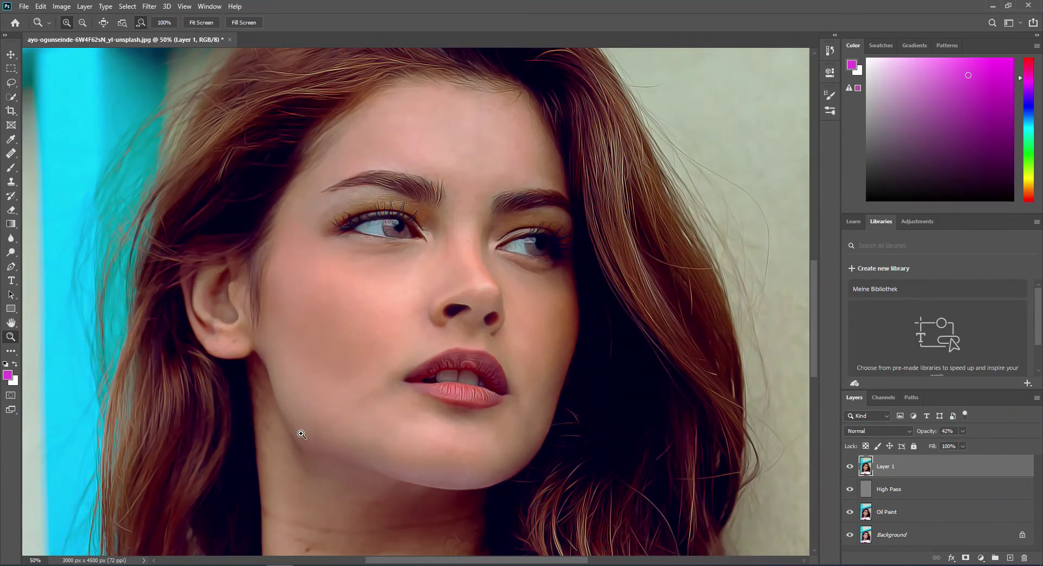
{"action": "key", "text": "ctrl+minus"}
{"action": "key", "text": "ctrl+minus"}
{"action": "left_click", "coordinate": [1008, 558]}
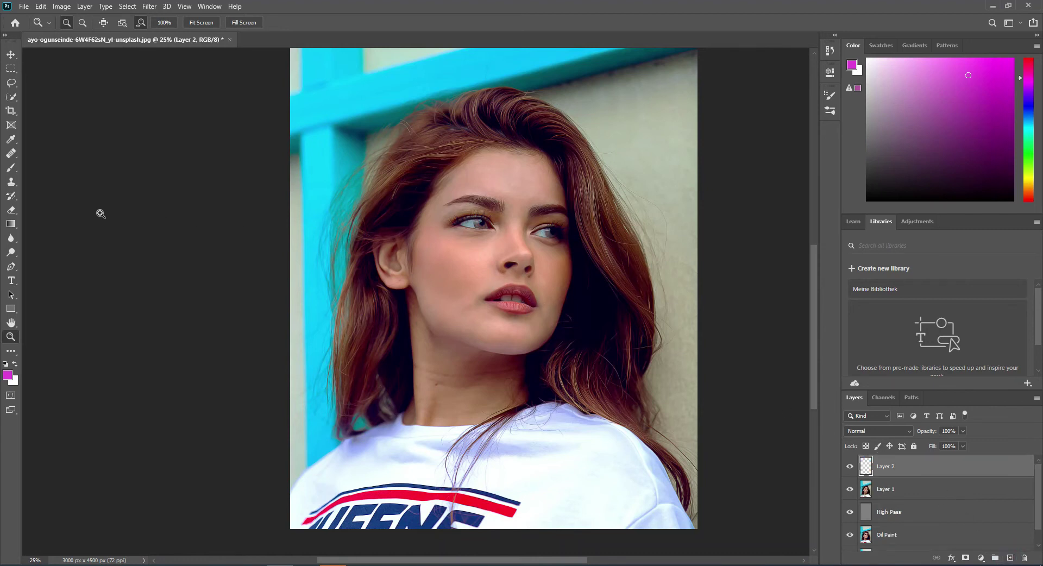
Set up a soft brush in Soft Light mode with a red paint colour.
{"action": "left_click", "coordinate": [16, 169]}
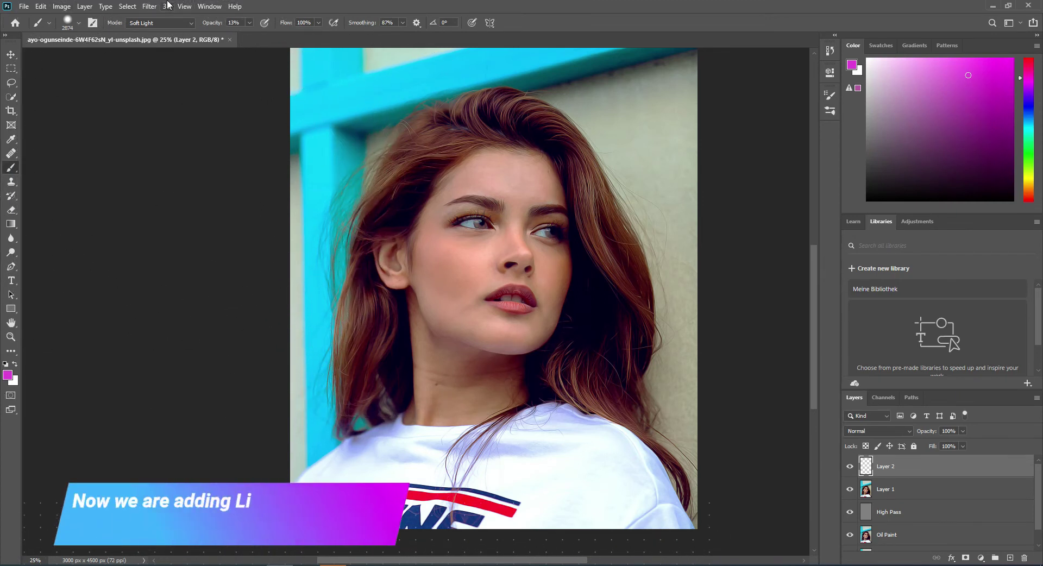
{"action": "left_click", "coordinate": [190, 23]}
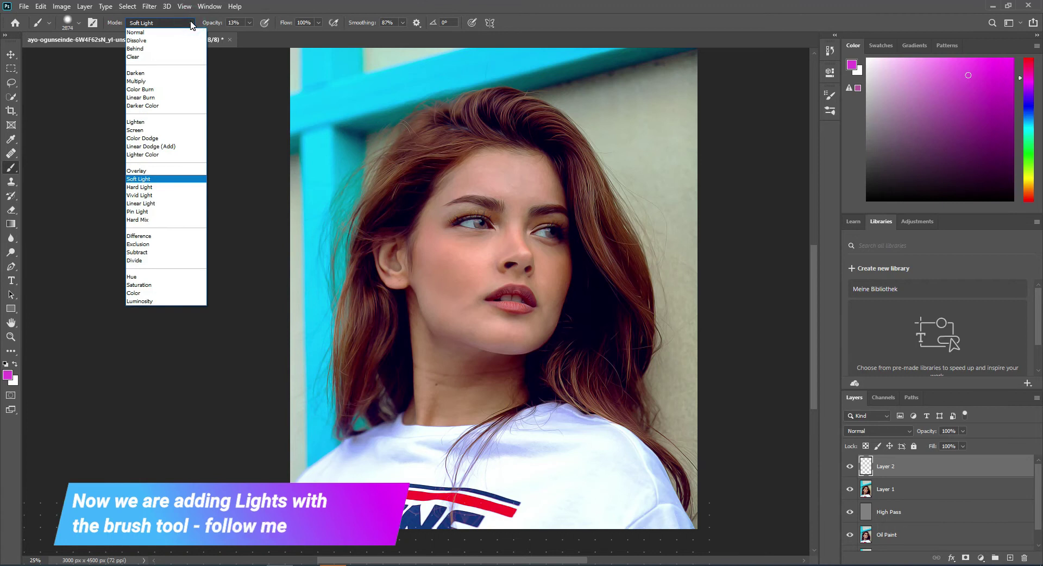
{"action": "left_click", "coordinate": [189, 21]}
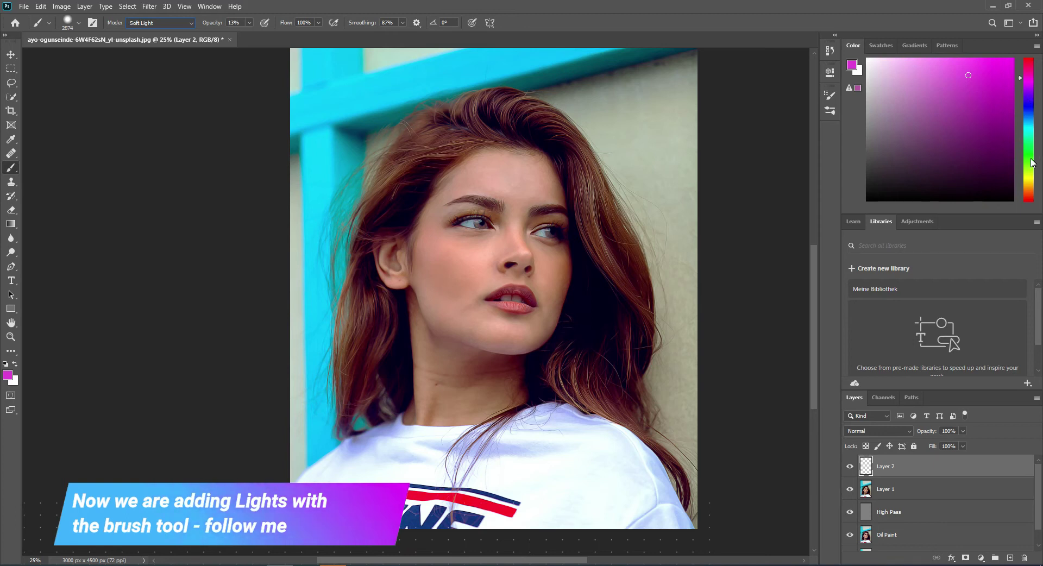
{"action": "left_click_drag", "start_coordinate": [1031, 162], "coordinate": [1031, 194]}
{"action": "left_click", "coordinate": [991, 135]}
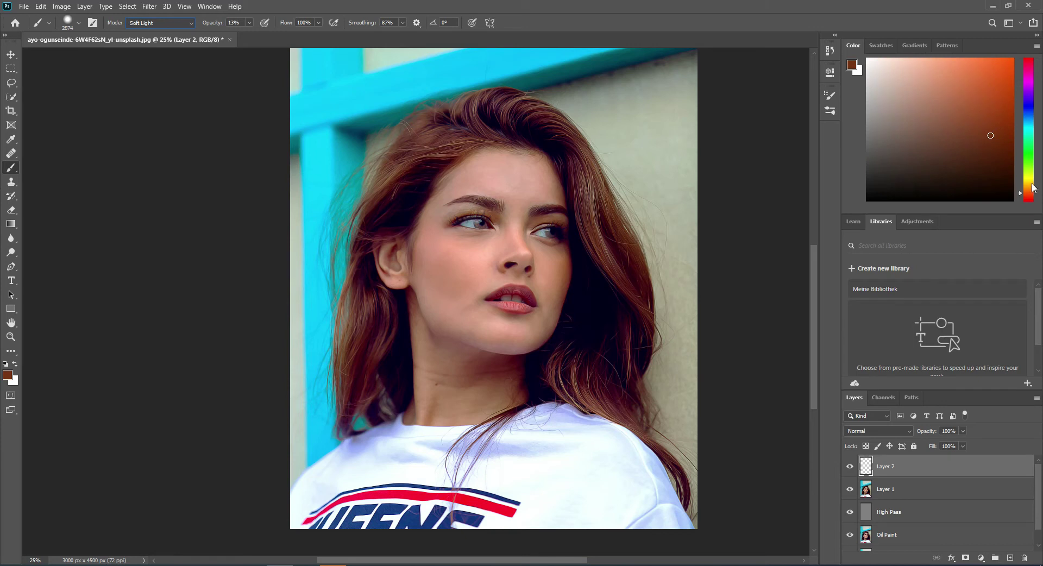
{"action": "left_click_drag", "start_coordinate": [1031, 187], "coordinate": [1031, 198]}
{"action": "mouse_move", "coordinate": [984, 72]}
{"action": "left_mouse_down"}
{"action": "mouse_move", "coordinate": [987, 97]}
{"action": "mouse_move", "coordinate": [996, 86]}
{"action": "left_mouse_up"}
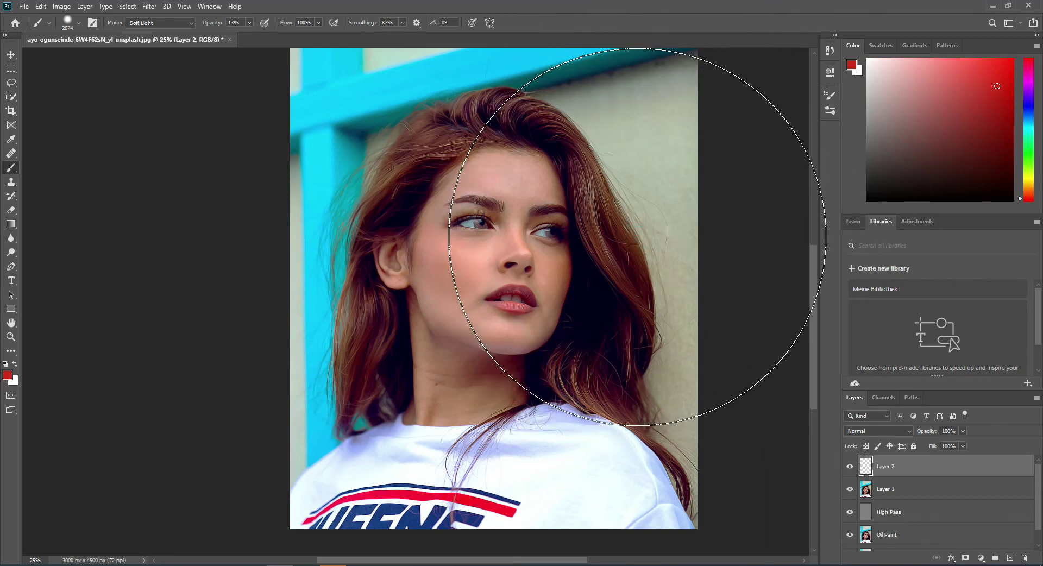
Paint red light over the face, wall and hair, and magenta along the left edge.
{"action": "mouse_move", "coordinate": [635, 268]}
{"action": "left_mouse_down"}
{"action": "mouse_move", "coordinate": [555, 269]}
{"action": "mouse_move", "coordinate": [600, 252]}
{"action": "mouse_move", "coordinate": [578, 241]}
{"action": "left_mouse_up"}
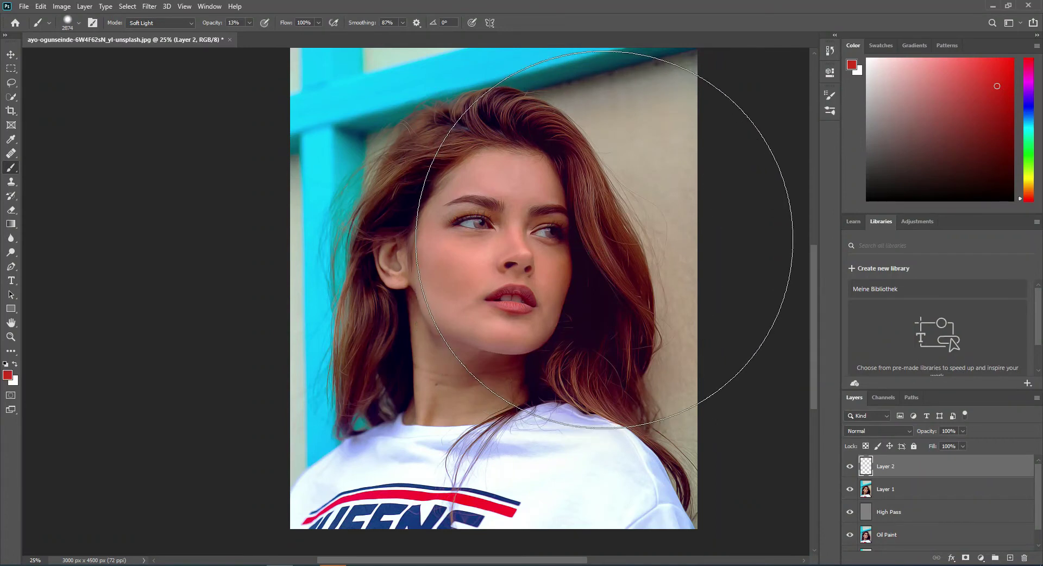
{"action": "left_click_drag", "start_coordinate": [588, 242], "coordinate": [768, 244]}
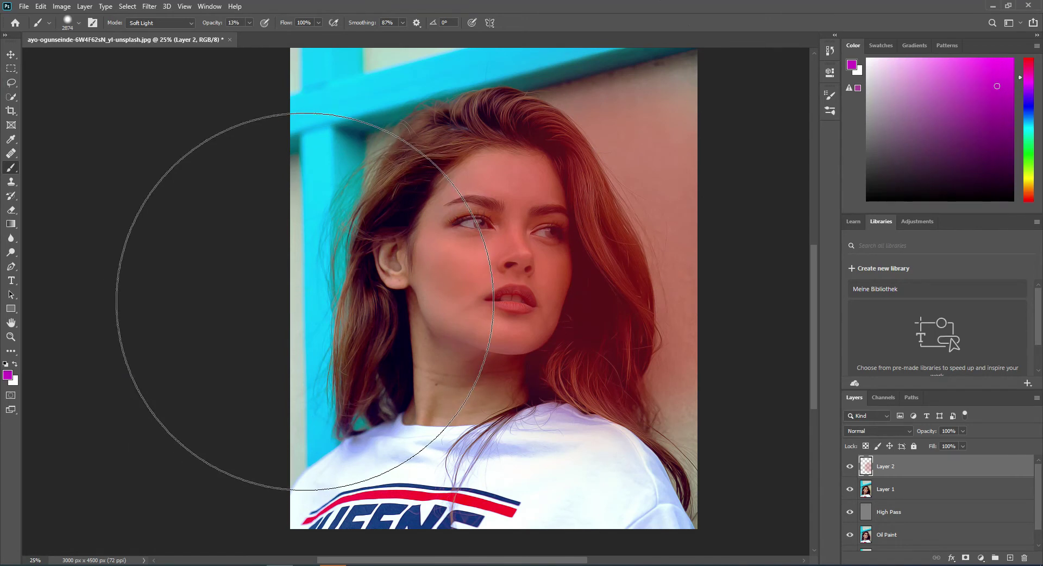
{"action": "left_click", "coordinate": [304, 301]}
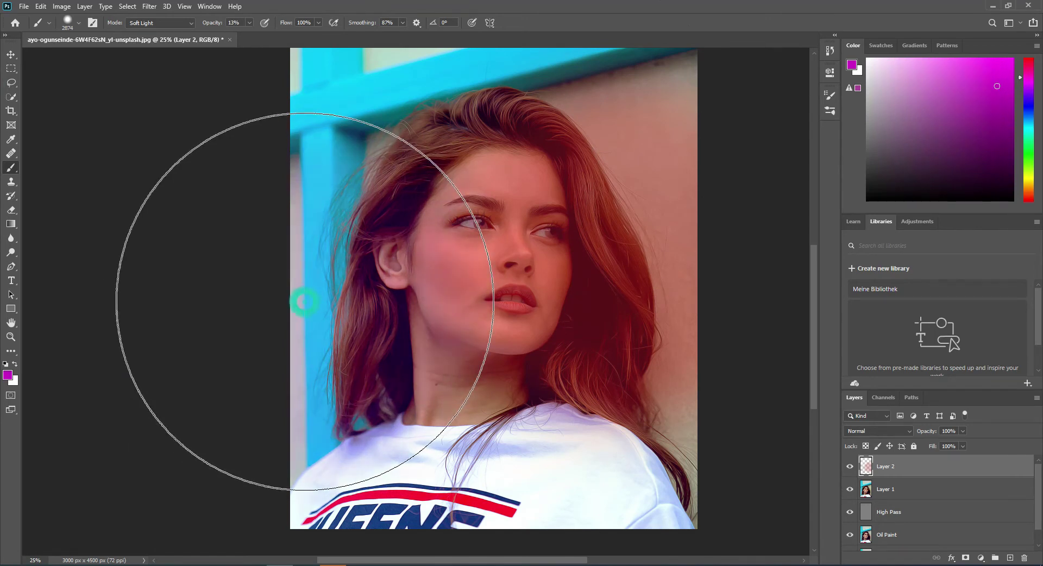
{"action": "left_click_drag", "start_coordinate": [6, 277], "coordinate": [1, 429]}
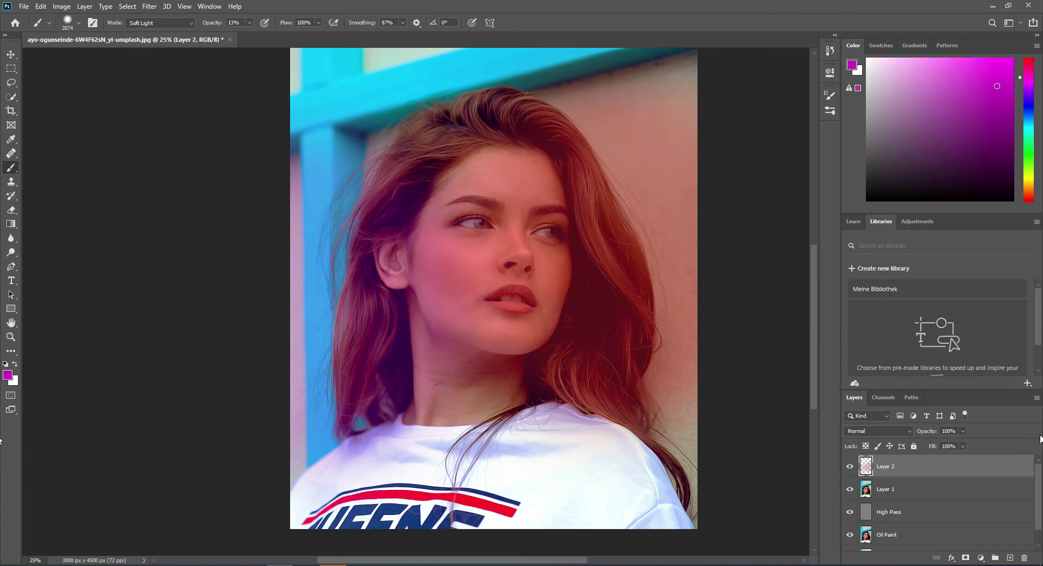
Blend Layer 2 in Overlay at 65% opacity.
{"action": "left_click", "coordinate": [898, 431]}
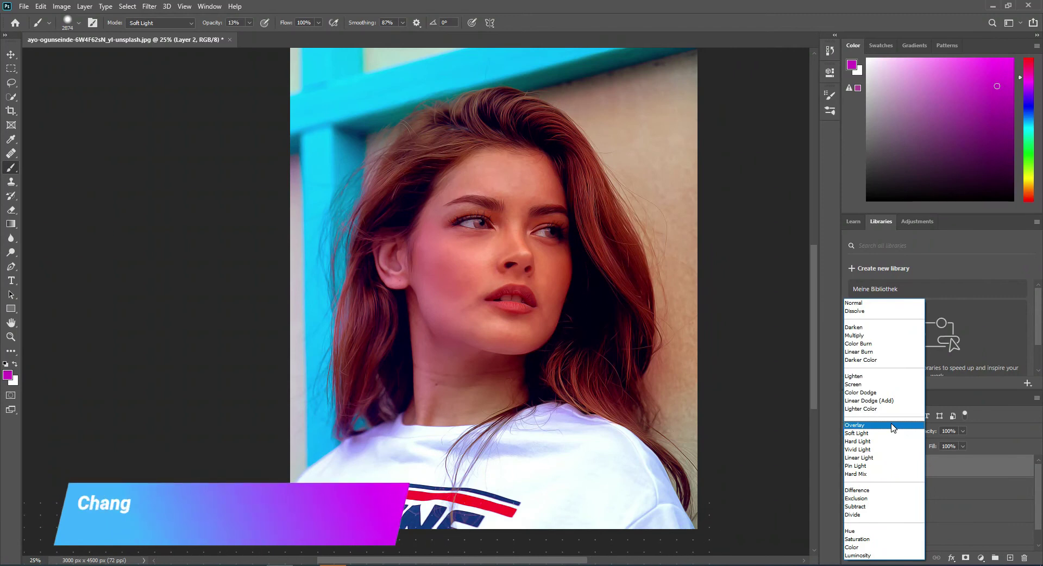
{"action": "left_click", "coordinate": [892, 425]}
{"action": "left_click_drag", "start_coordinate": [963, 432], "coordinate": [946, 447]}
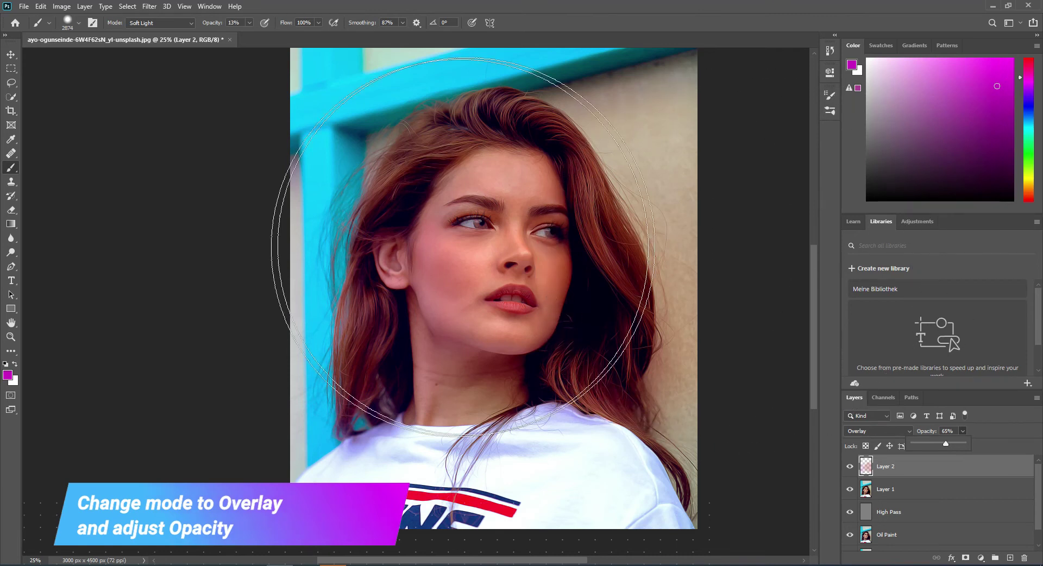
{"action": "left_click", "coordinate": [10, 337]}
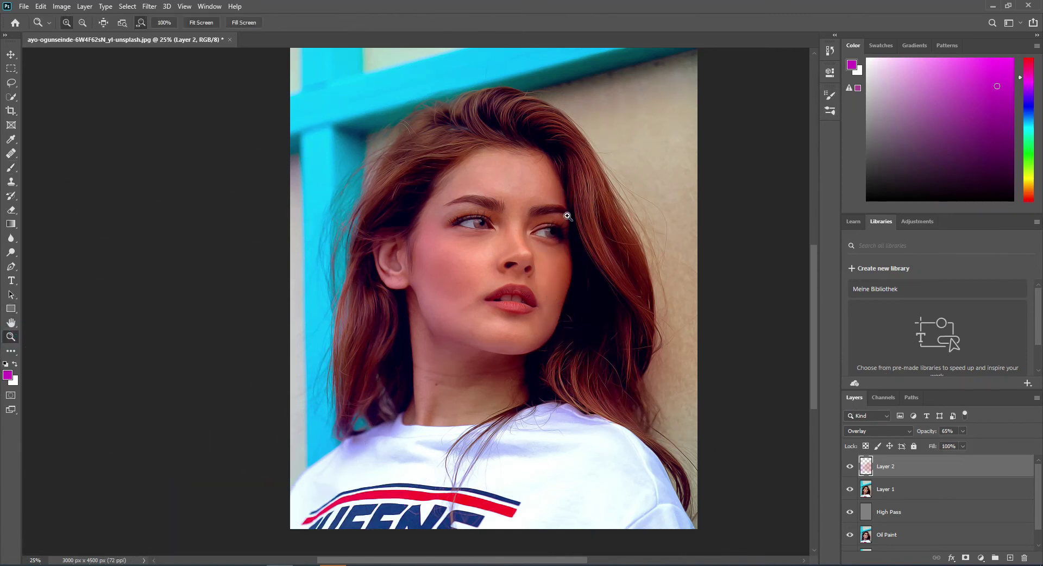
Merge the layers from Oil Paint up to Layer 2 into a single Layer 2.
{"action": "left_click", "coordinate": [551, 216]}
{"action": "left_click", "coordinate": [551, 216]}
{"action": "scroll", "coordinate": [887, 476], "scroll_direction": "down", "scroll_amount": 1}
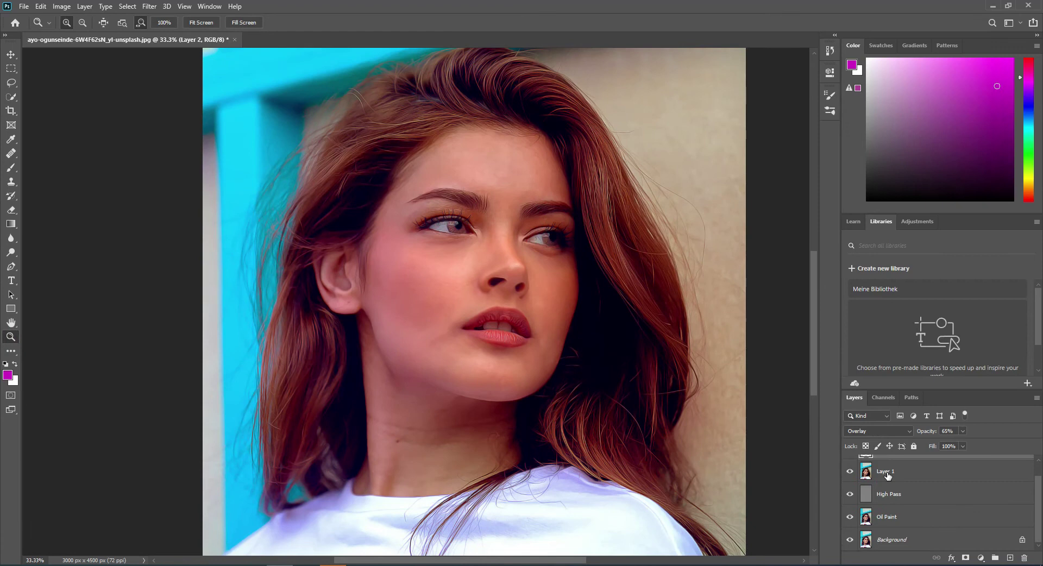
{"action": "left_click", "coordinate": [908, 514]}
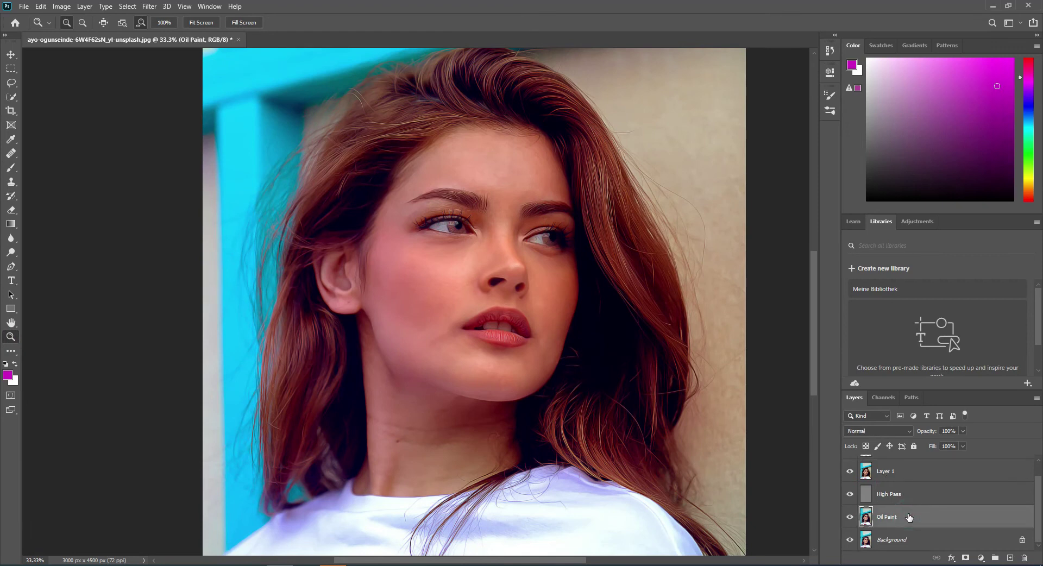
{"action": "scroll", "coordinate": [910, 516], "scroll_direction": "up", "scroll_amount": 1}
{"action": "left_click", "coordinate": [912, 472], "text": "shift"}
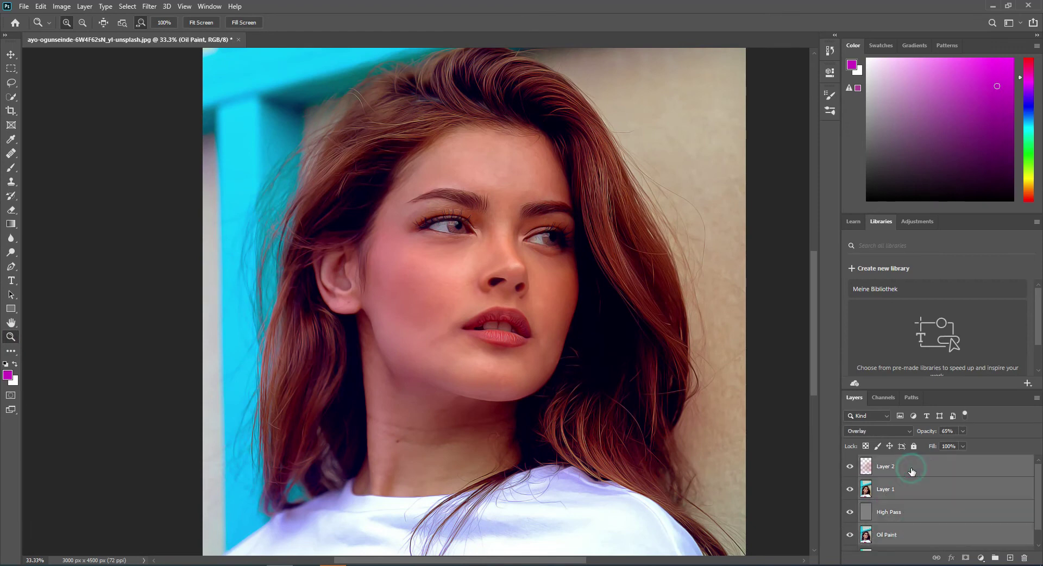
{"action": "right_click", "coordinate": [912, 483]}
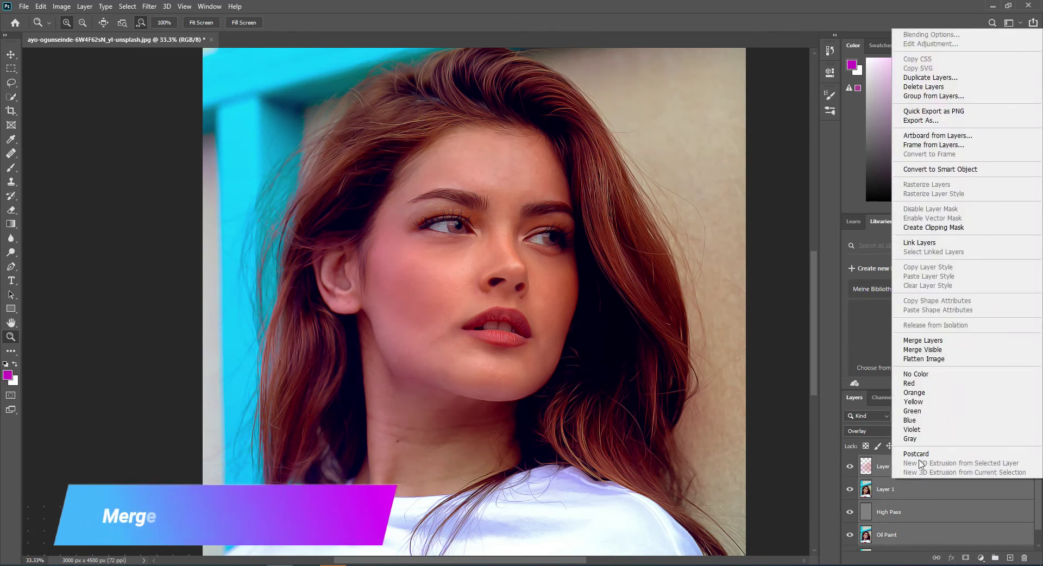
{"action": "left_click", "coordinate": [929, 341]}
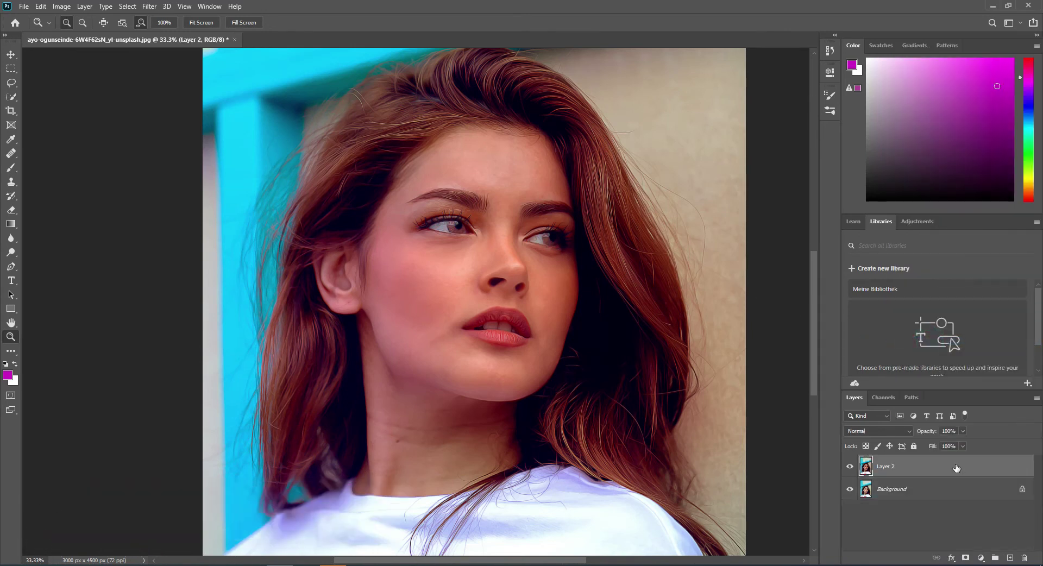
Duplicate Layer 2 and rename the copy 'Cartoon'.
{"action": "key", "text": "ctrl+j"}
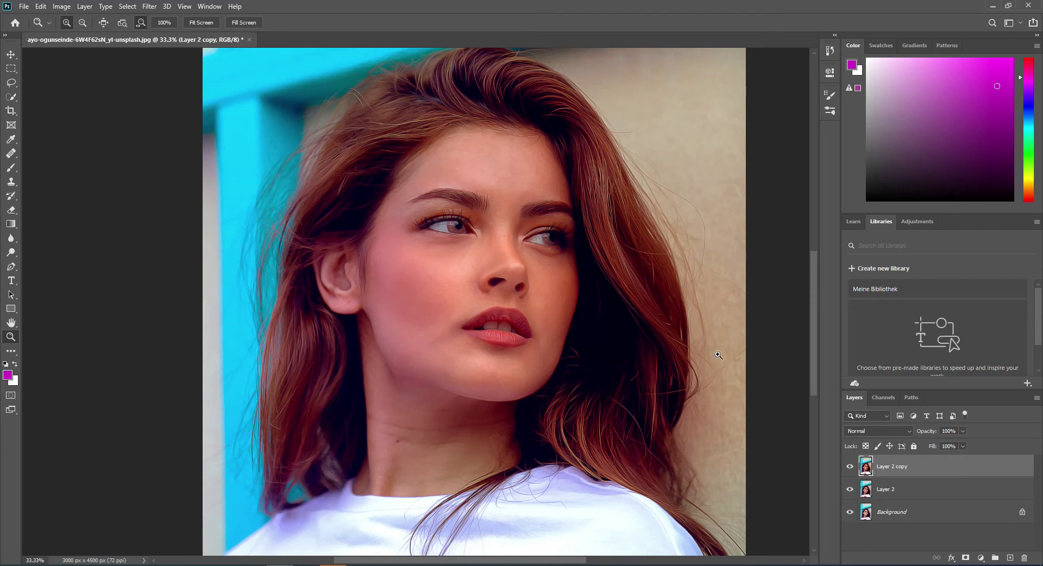
{"action": "double_click", "coordinate": [896, 470]}
{"action": "type", "text": "Cartoon"}
{"action": "left_click", "coordinate": [905, 488]}
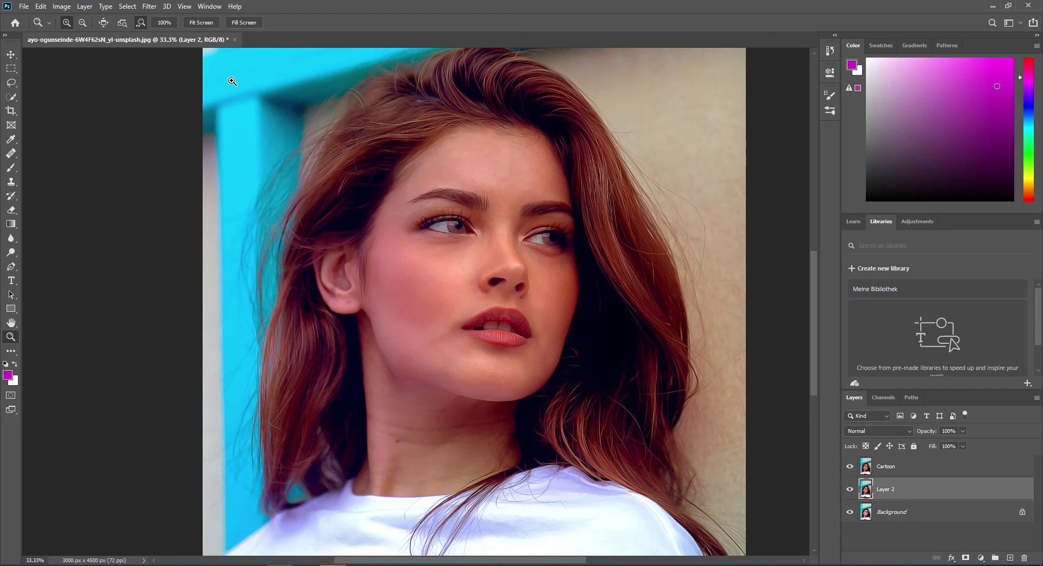
{"action": "left_click", "coordinate": [154, 8]}
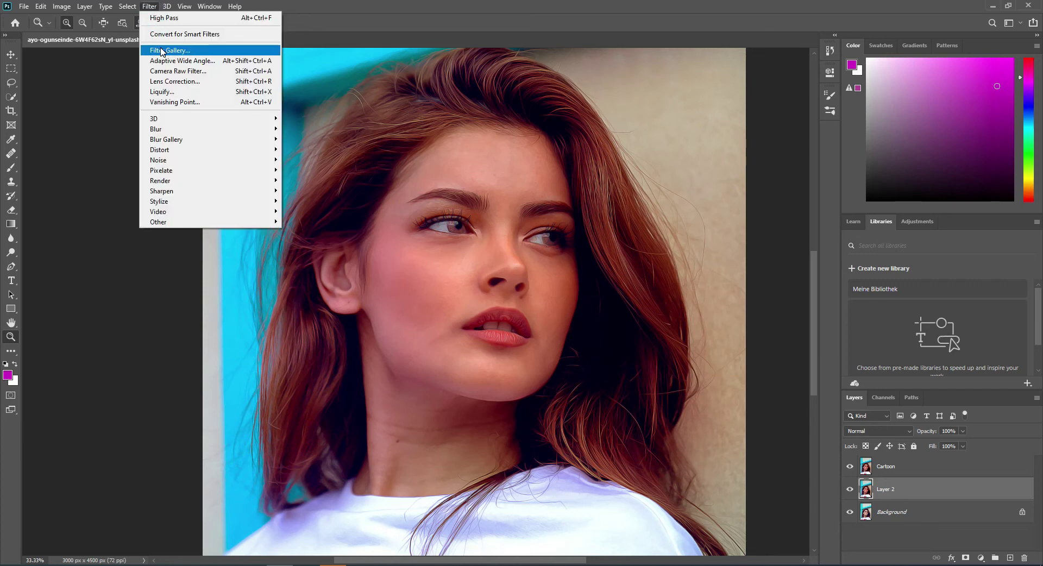
Open the Filter Gallery on the Cartoon layer with Poster Edges selected, previewing at 25%.
{"action": "key", "text": "Escape"}
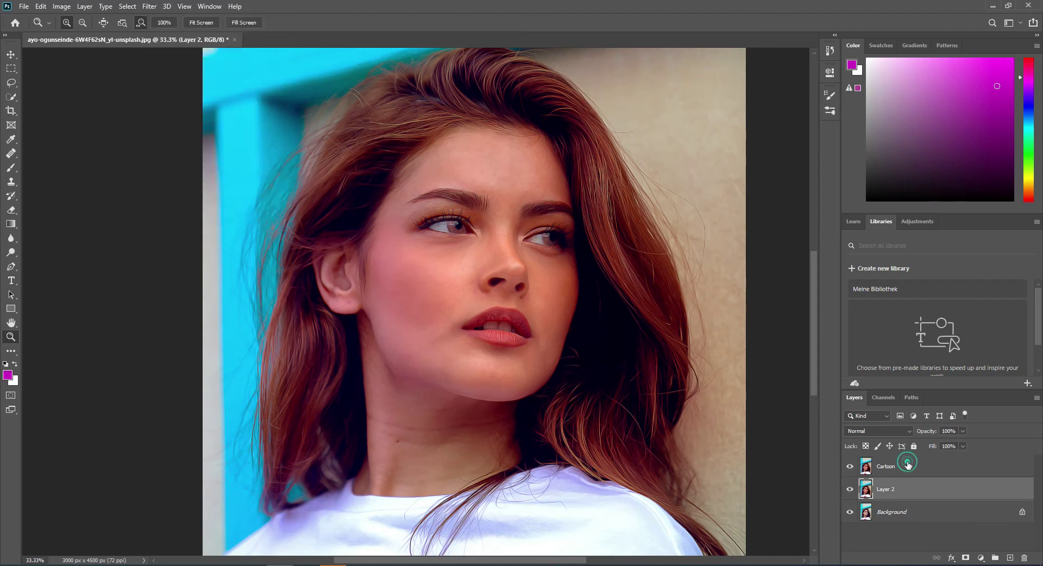
{"action": "key", "text": "alt+bracketright"}
{"action": "left_click", "coordinate": [150, 6]}
{"action": "left_click", "coordinate": [166, 50]}
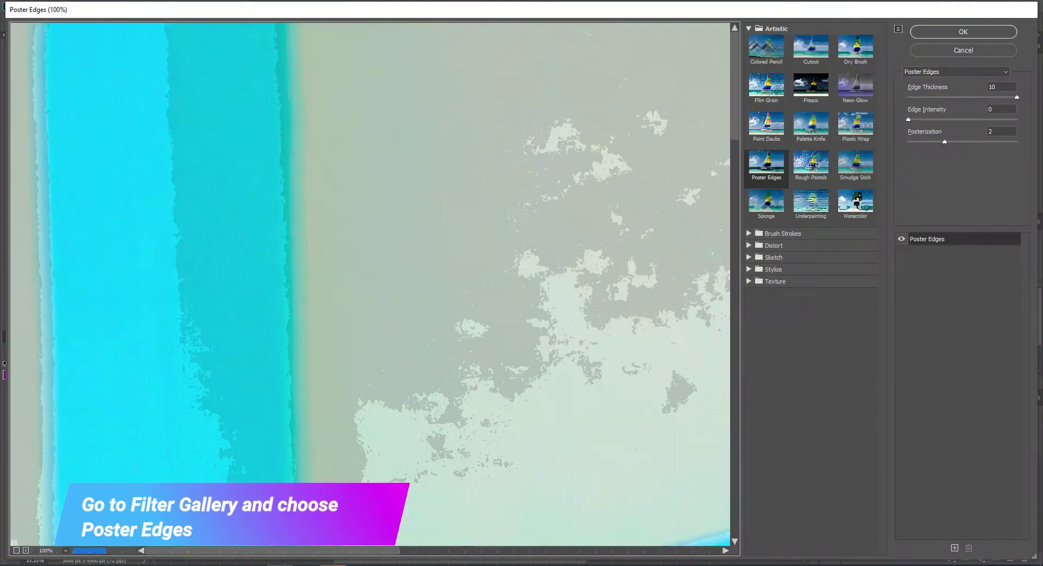
{"action": "left_click", "coordinate": [16, 550]}
{"action": "left_click", "coordinate": [16, 551]}
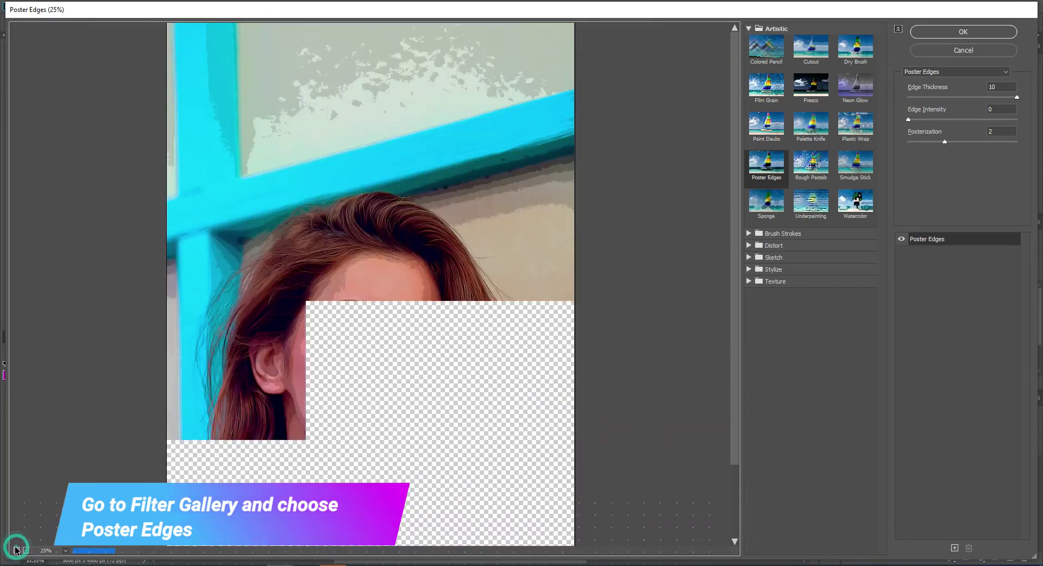
{"action": "scroll", "coordinate": [393, 335], "scroll_direction": "down", "scroll_amount": 1}
{"action": "scroll", "coordinate": [416, 327], "scroll_direction": "down", "scroll_amount": 2}
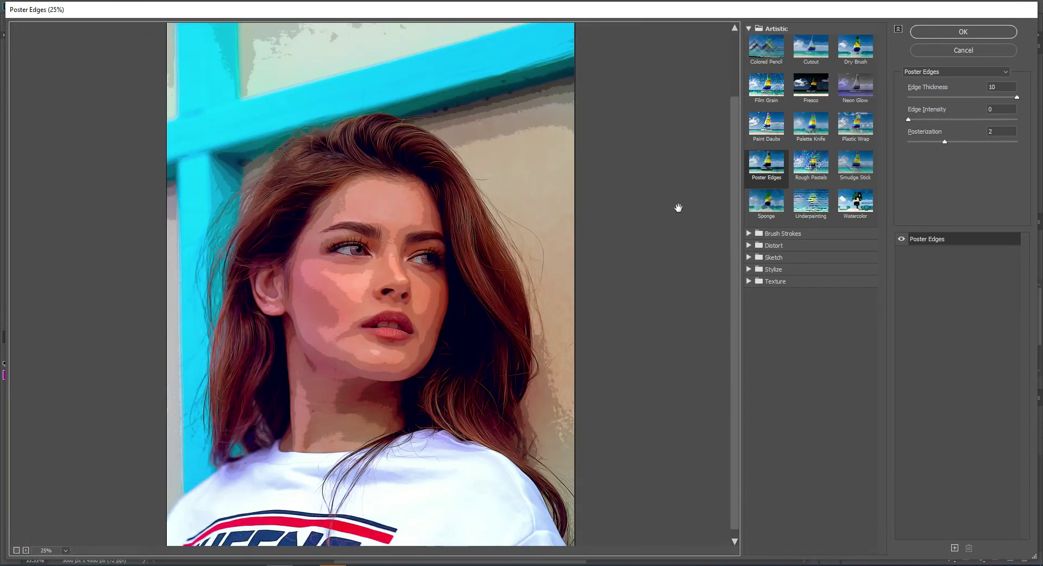
{"action": "left_click", "coordinate": [924, 75]}
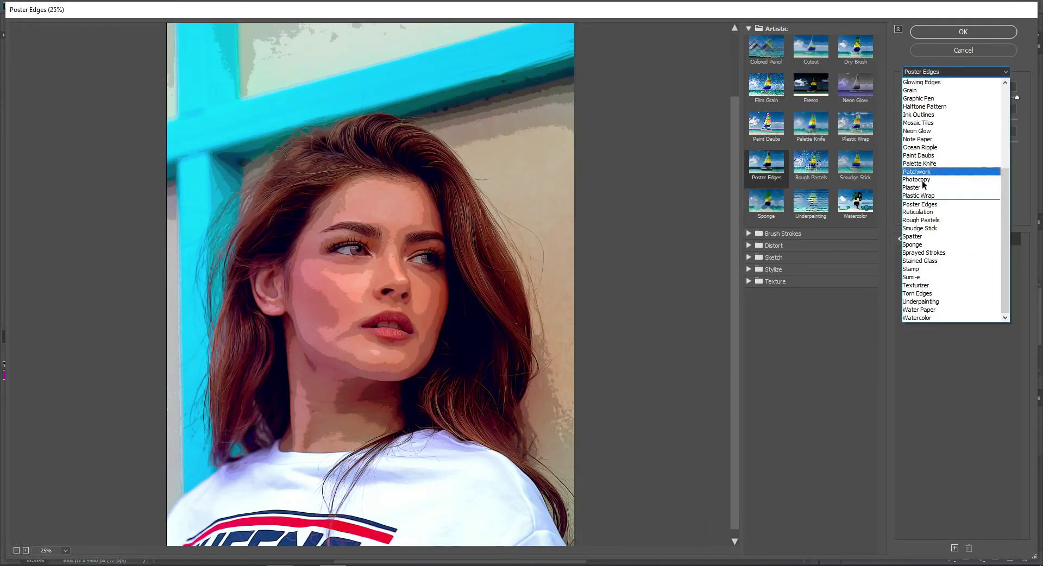
{"action": "left_click", "coordinate": [920, 204]}
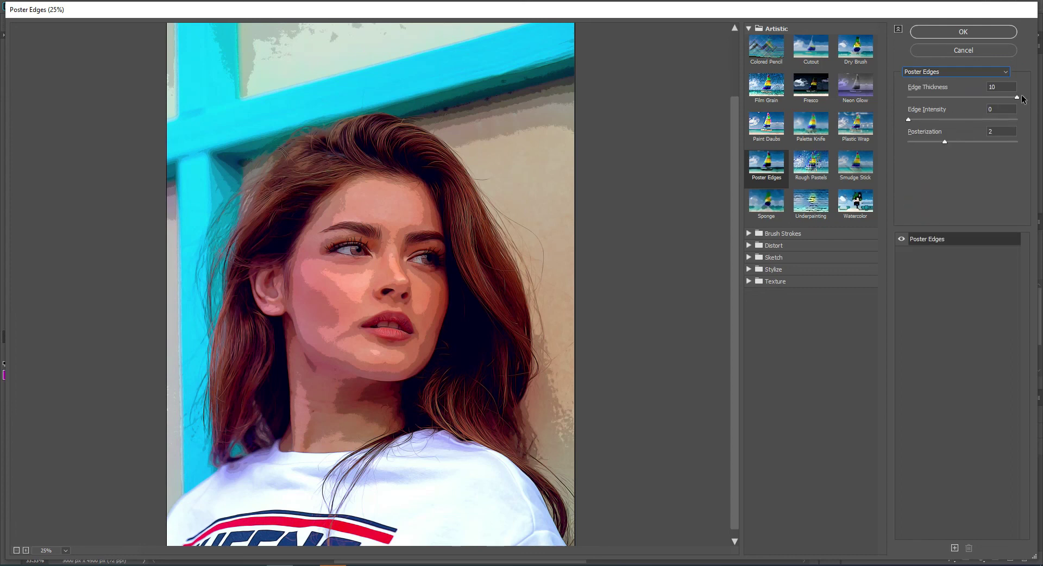
Set Poster Edges to Edge Thickness 7, Edge Intensity 0, Posterization 2.
{"action": "left_click_drag", "start_coordinate": [1016, 98], "coordinate": [945, 102]}
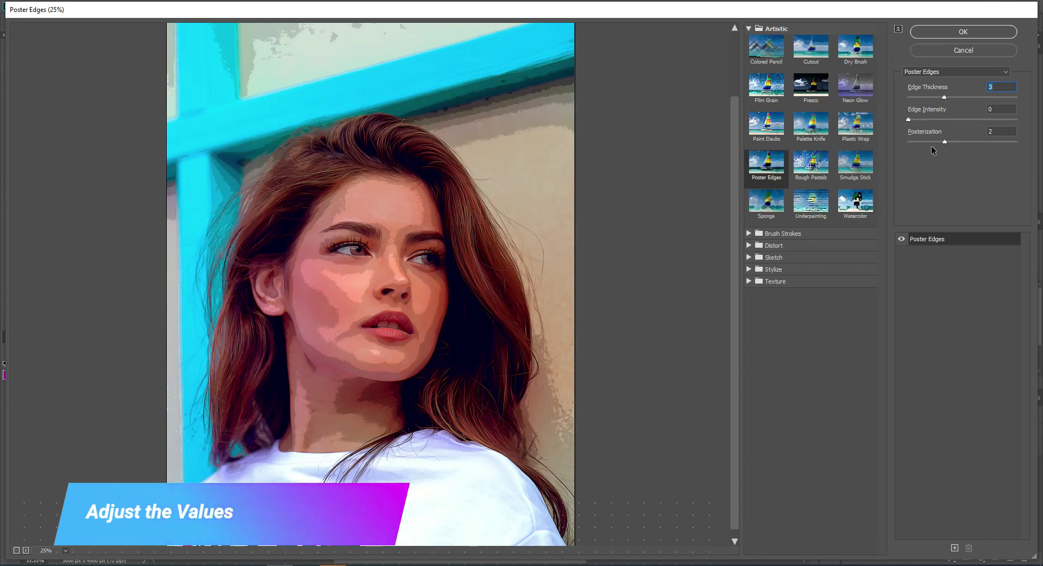
{"action": "left_click", "coordinate": [943, 141]}
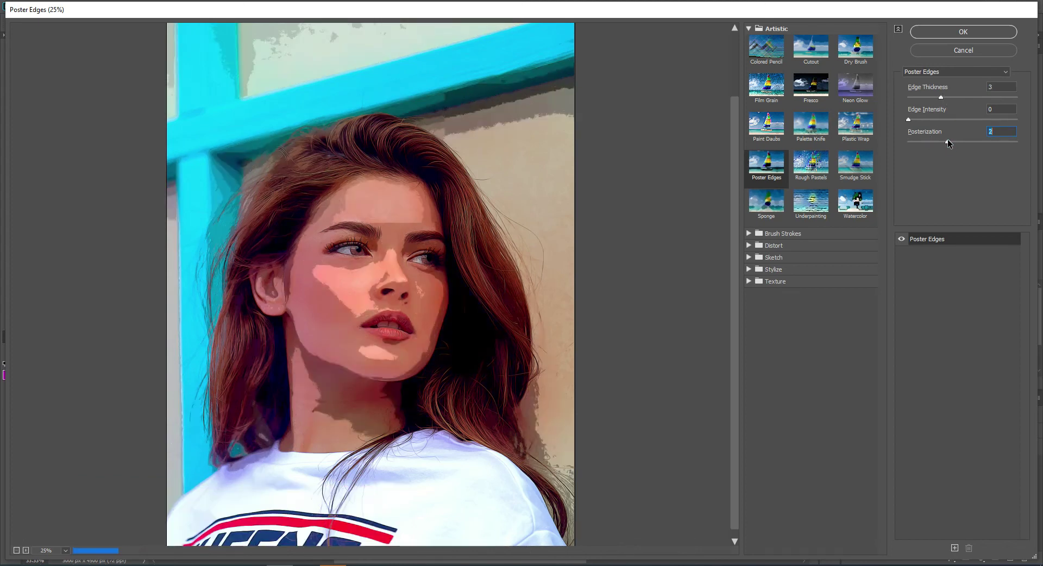
{"action": "left_click", "coordinate": [912, 119]}
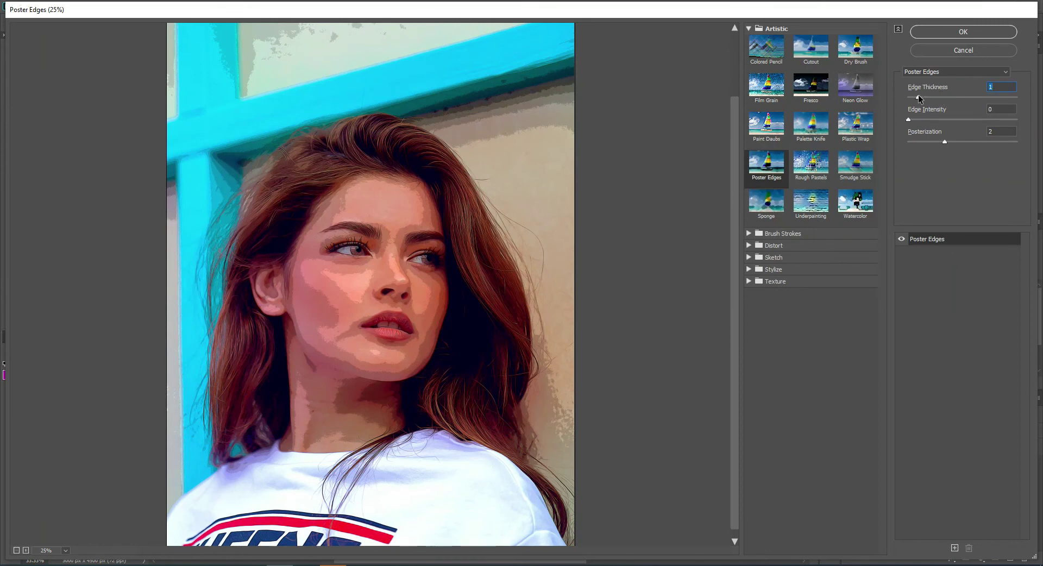
{"action": "left_click", "coordinate": [980, 98]}
{"action": "left_click_drag", "start_coordinate": [982, 100], "coordinate": [972, 98]}
{"action": "left_click_drag", "start_coordinate": [942, 142], "coordinate": [923, 142]}
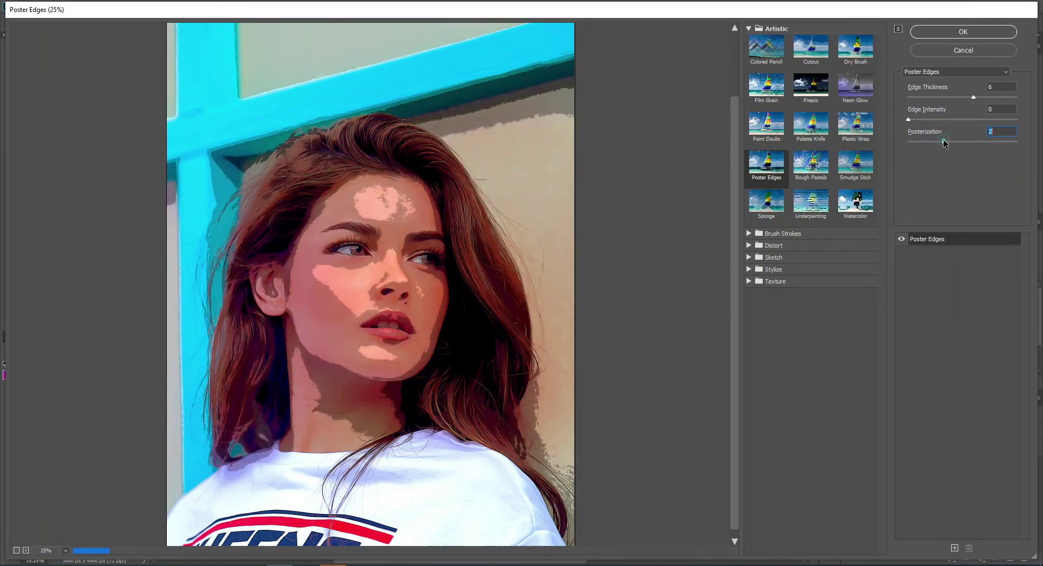
{"action": "left_click", "coordinate": [944, 142]}
{"action": "mouse_move", "coordinate": [972, 97]}
{"action": "left_mouse_down"}
{"action": "mouse_move", "coordinate": [1024, 99]}
{"action": "mouse_move", "coordinate": [880, 87]}
{"action": "left_mouse_up"}
{"action": "left_click_drag", "start_coordinate": [949, 142], "coordinate": [952, 141]}
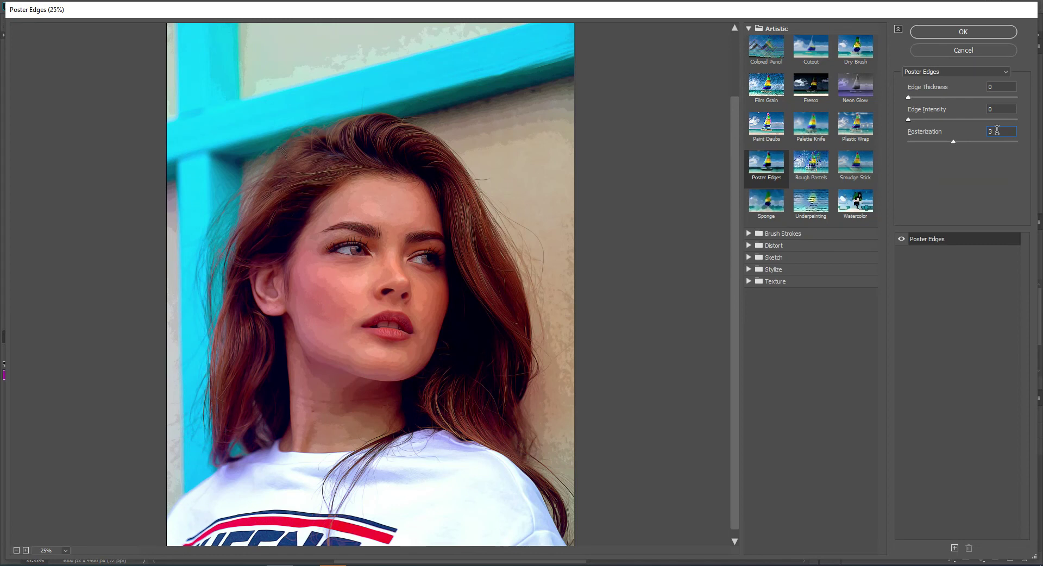
{"action": "left_click_drag", "start_coordinate": [953, 143], "coordinate": [951, 142]}
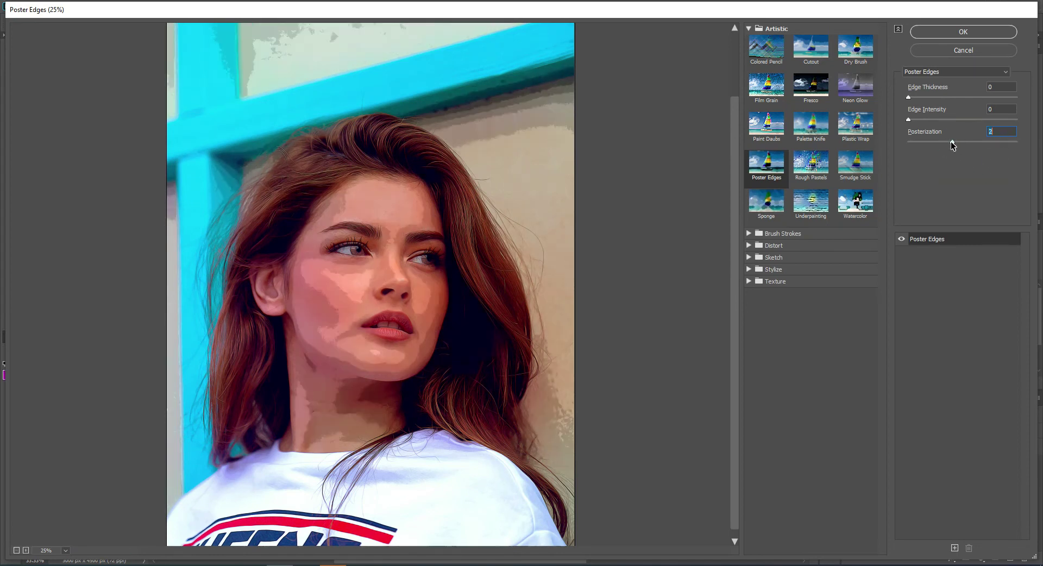
{"action": "left_click_drag", "start_coordinate": [964, 100], "coordinate": [987, 98]}
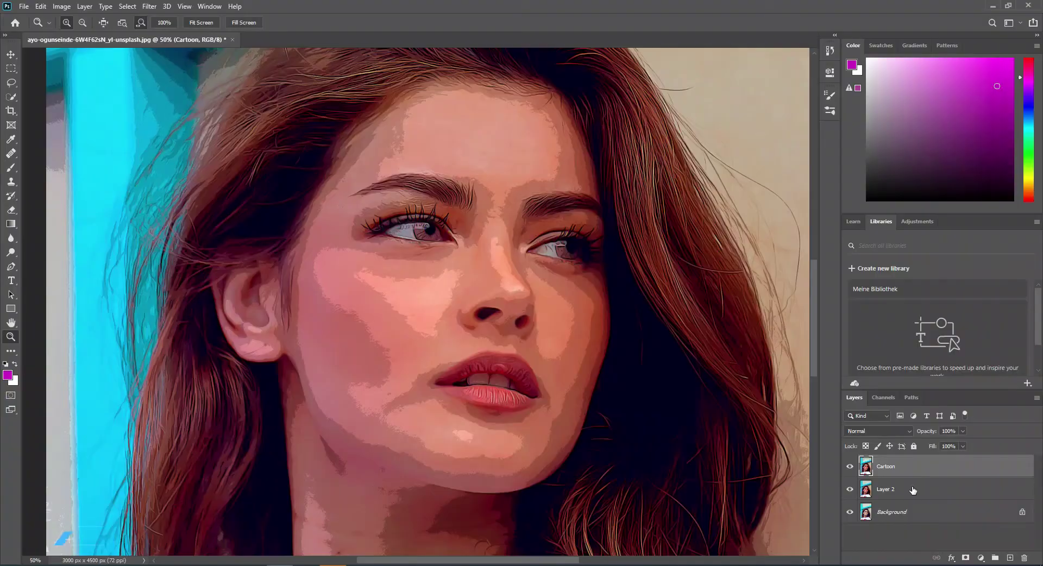
{"action": "right_click", "coordinate": [912, 489]}
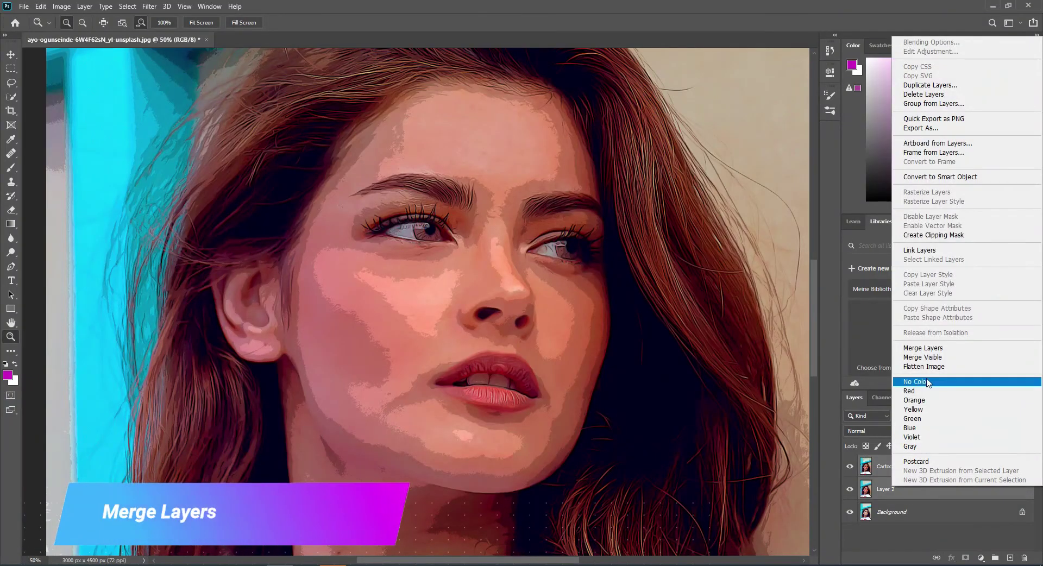
Merge Layer 2 into Cartoon and apply Brightness 28, Contrast -50.
{"action": "left_click", "coordinate": [926, 349]}
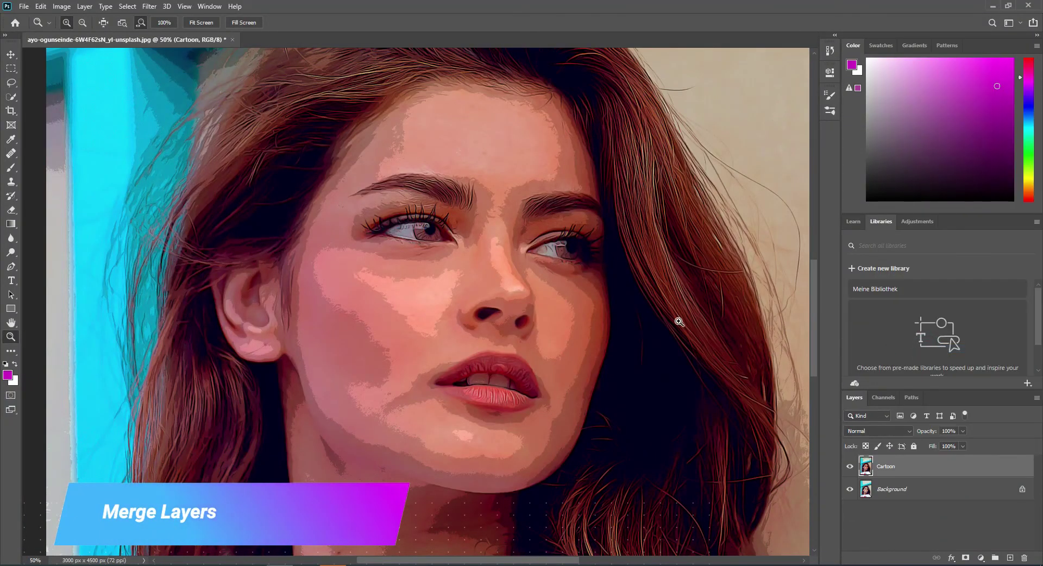
{"action": "left_click", "coordinate": [61, 6]}
{"action": "left_click", "coordinate": [209, 35]}
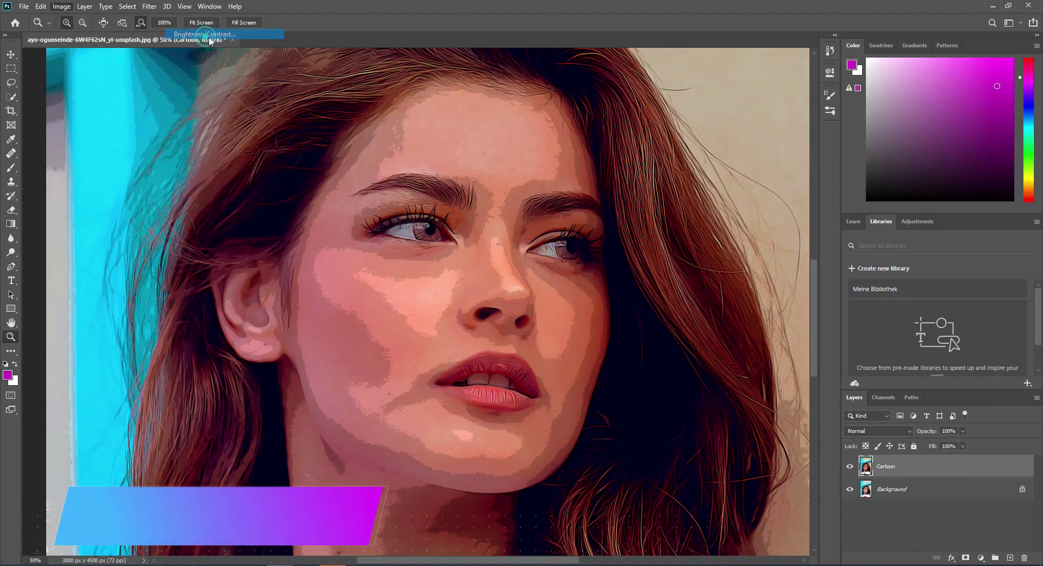
{"action": "mouse_move", "coordinate": [634, 142]}
{"action": "left_mouse_down"}
{"action": "mouse_move", "coordinate": [653, 144]}
{"action": "mouse_move", "coordinate": [635, 142]}
{"action": "mouse_move", "coordinate": [609, 170]}
{"action": "mouse_move", "coordinate": [521, 169]}
{"action": "left_mouse_up"}
{"action": "key", "text": "Tab"}
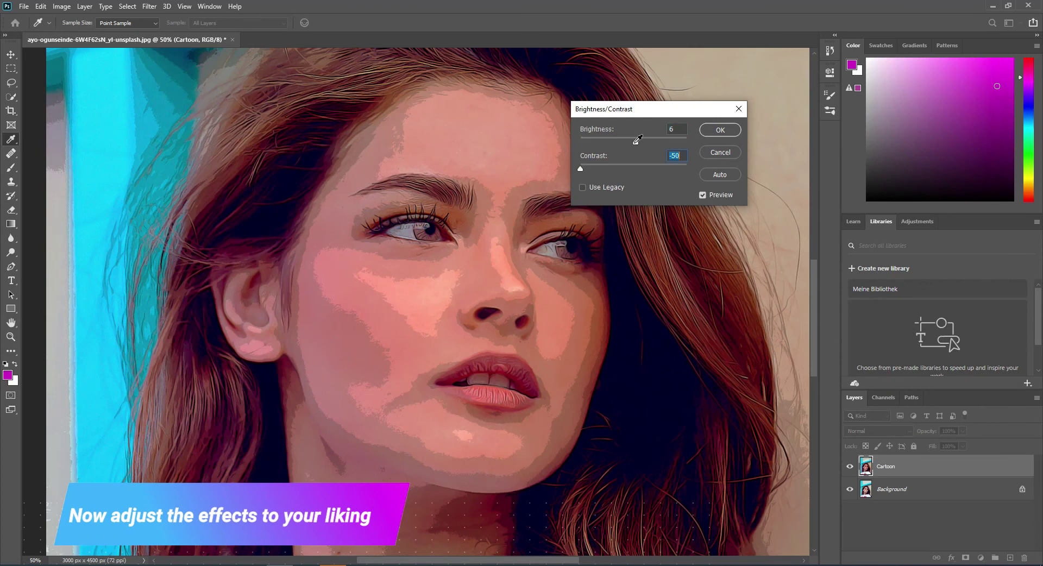
{"action": "mouse_move", "coordinate": [636, 142]}
{"action": "left_mouse_down"}
{"action": "mouse_move", "coordinate": [695, 138]}
{"action": "mouse_move", "coordinate": [630, 141]}
{"action": "mouse_move", "coordinate": [640, 144]}
{"action": "left_mouse_up"}
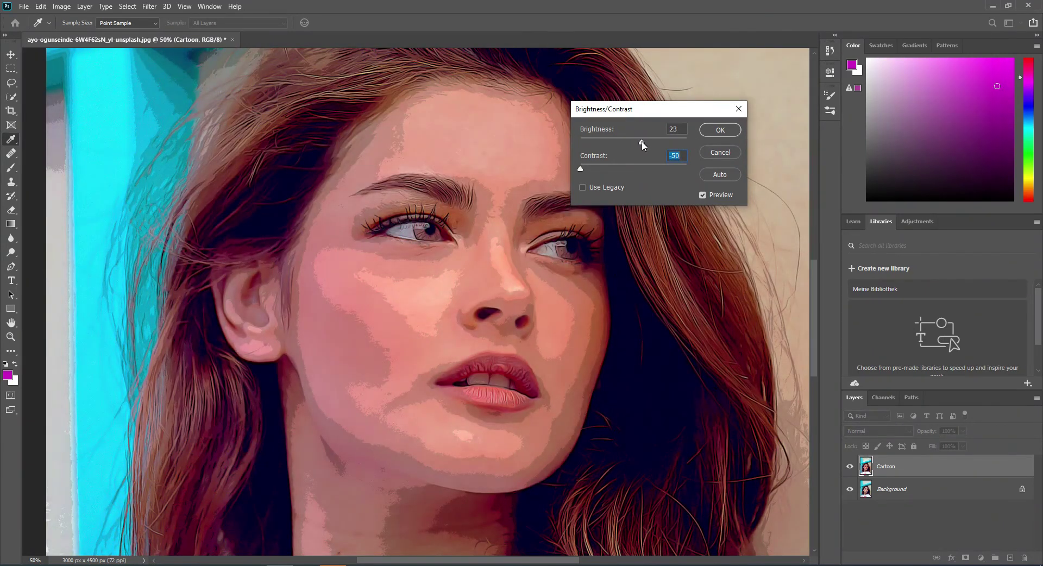
{"action": "left_click_drag", "start_coordinate": [648, 144], "coordinate": [650, 144]}
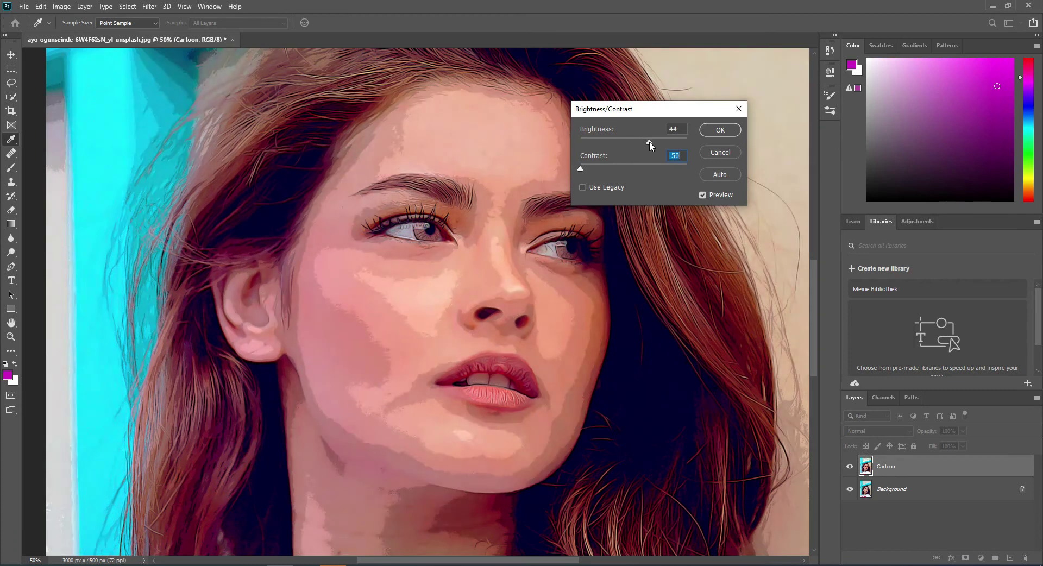
{"action": "left_click_drag", "start_coordinate": [650, 143], "coordinate": [644, 146]}
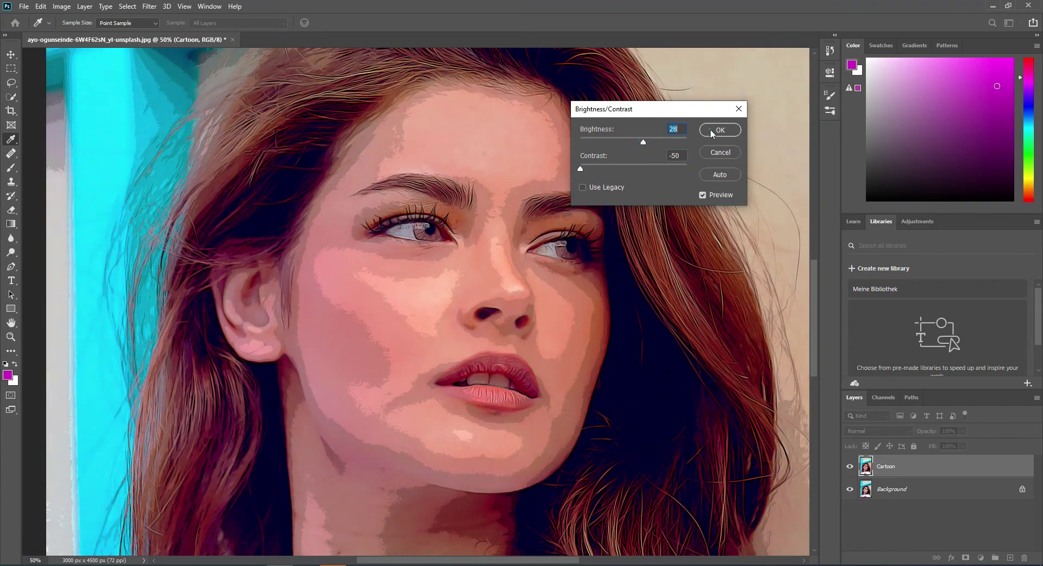
{"action": "left_click", "coordinate": [711, 130]}
{"action": "key", "text": "z"}
{"action": "left_click", "coordinate": [104, 6]}
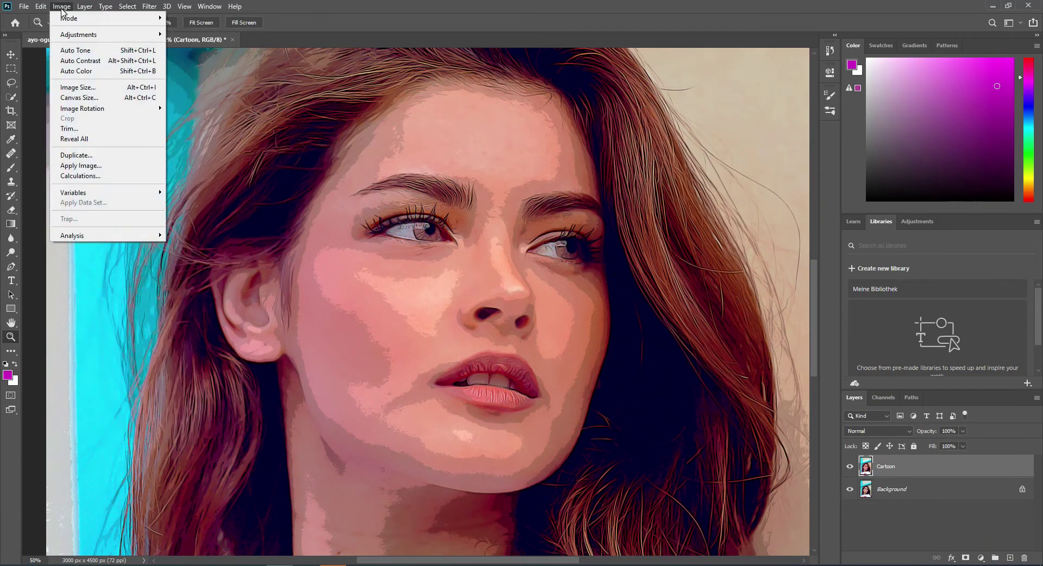
{"action": "mouse_move", "coordinate": [78, 34]}
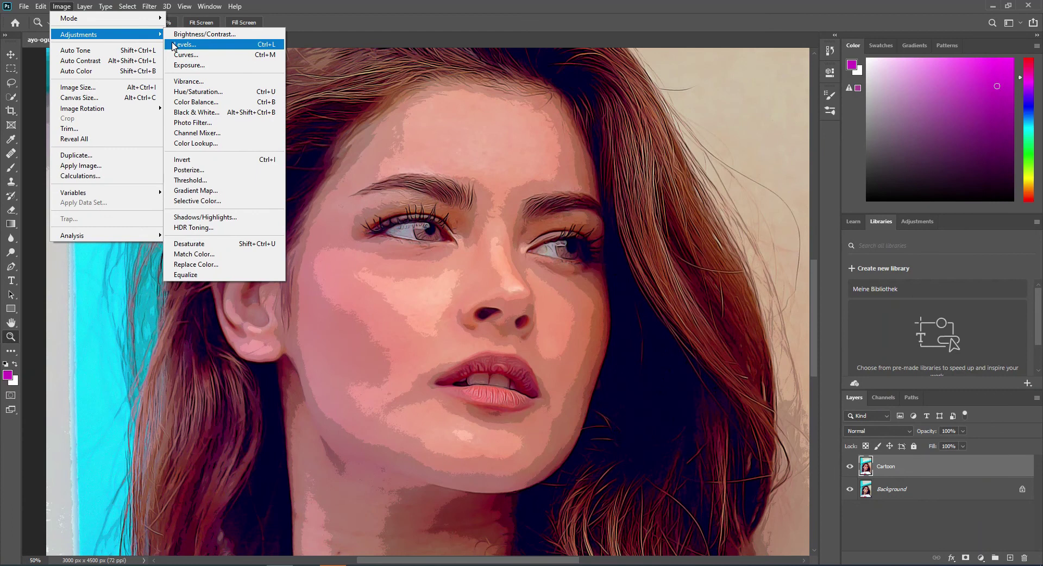
Apply Levels to the Cartoon layer with input levels 14, 1.00 and 240.
{"action": "left_click", "coordinate": [173, 45]}
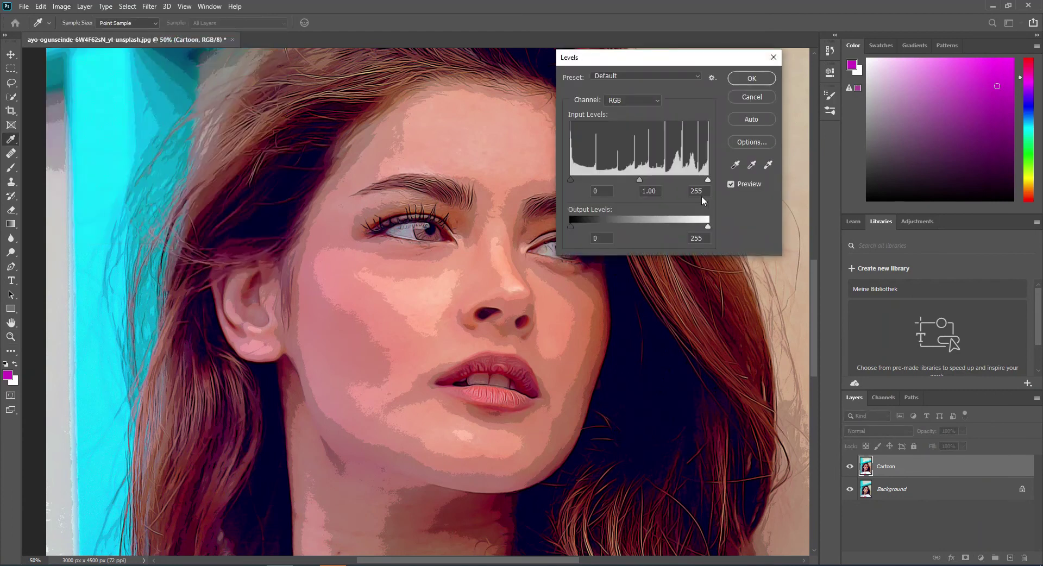
{"action": "mouse_move", "coordinate": [707, 179]}
{"action": "left_mouse_down"}
{"action": "mouse_move", "coordinate": [680, 180]}
{"action": "mouse_move", "coordinate": [694, 180]}
{"action": "left_mouse_up"}
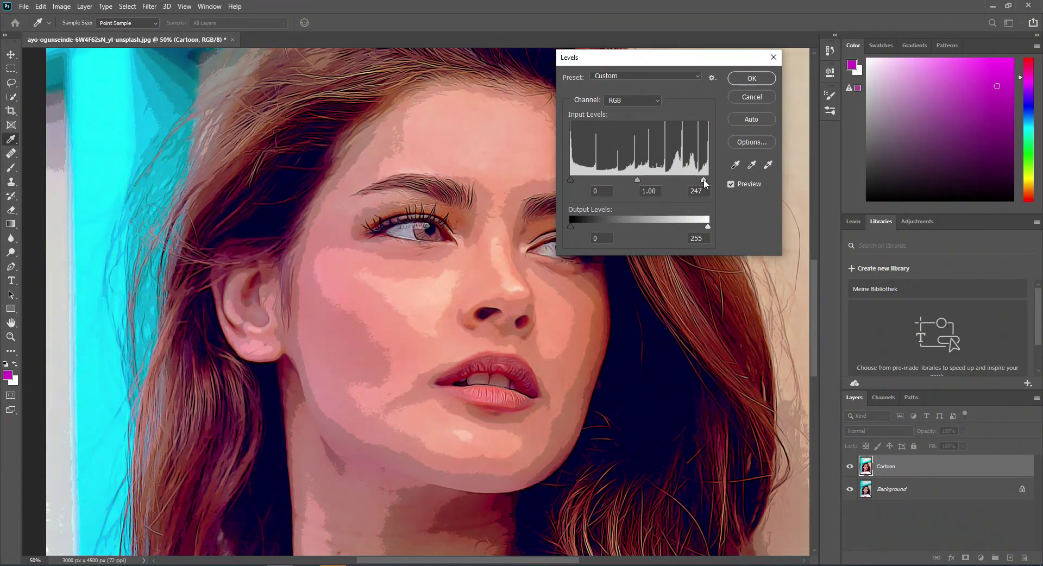
{"action": "left_click_drag", "start_coordinate": [571, 180], "coordinate": [578, 179]}
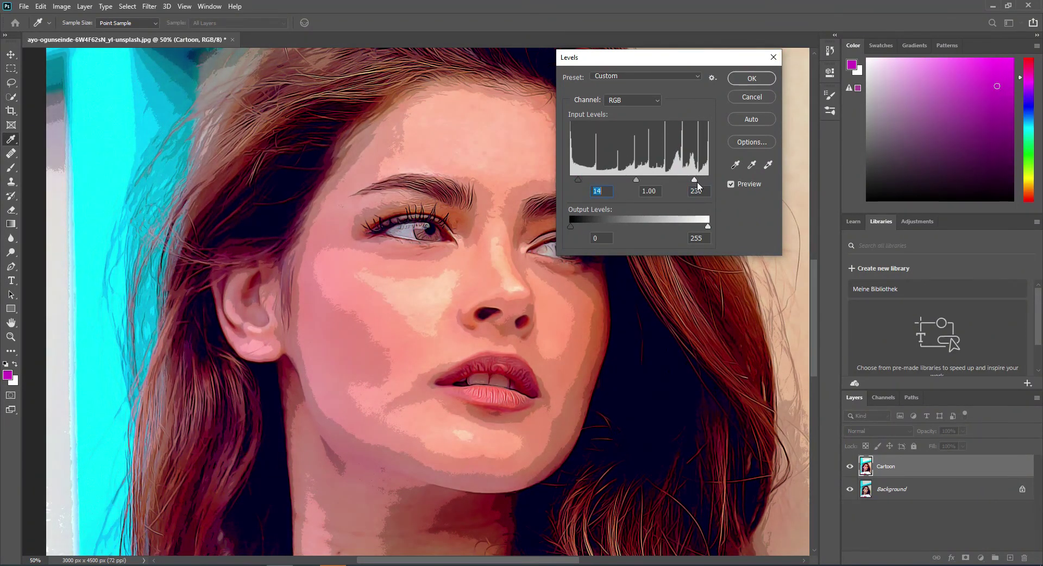
{"action": "left_click_drag", "start_coordinate": [698, 181], "coordinate": [700, 181]}
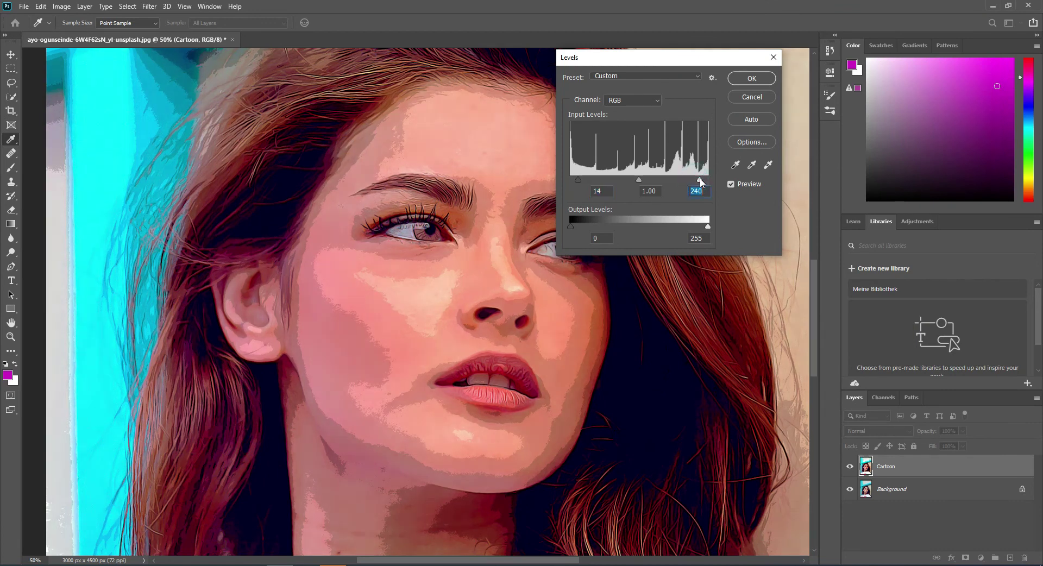
{"action": "left_click", "coordinate": [752, 78]}
{"action": "left_click", "coordinate": [61, 6]}
{"action": "mouse_move", "coordinate": [78, 34]}
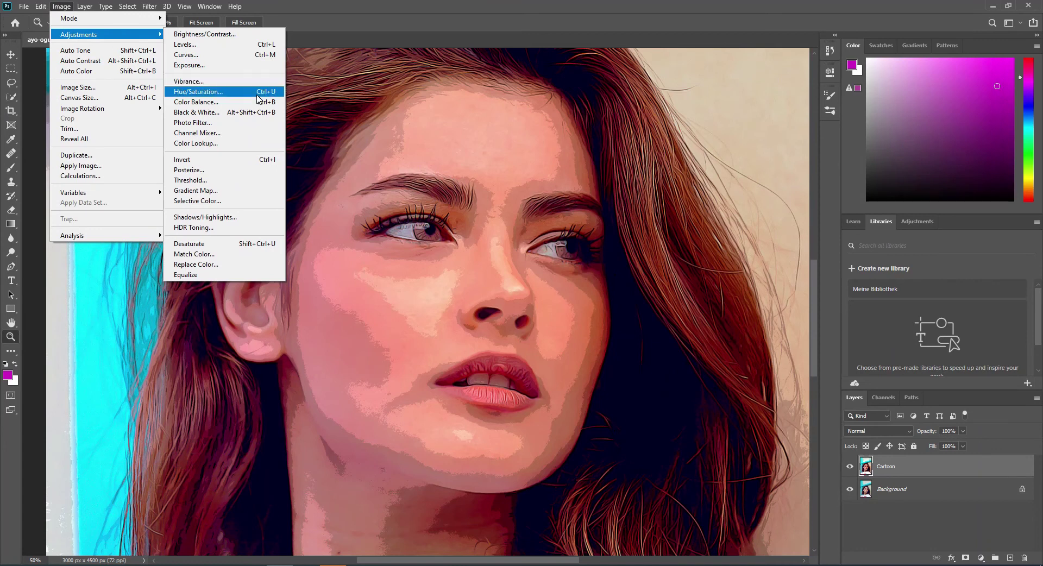
Apply Vibrance +34 with Saturation left at 0 to the Cartoon layer.
{"action": "left_click", "coordinate": [244, 82]}
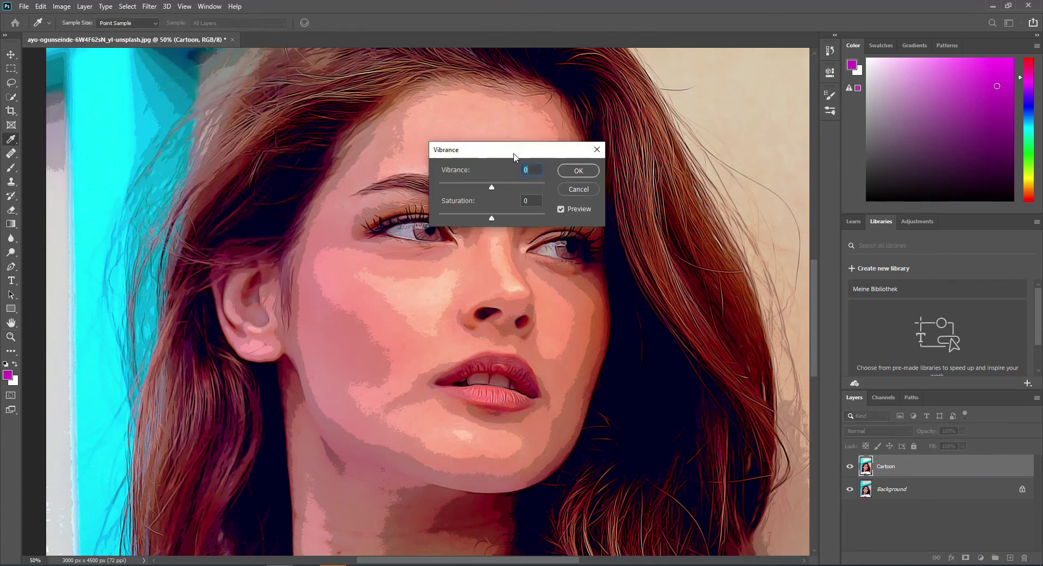
{"action": "left_click_drag", "start_coordinate": [513, 155], "coordinate": [662, 125]}
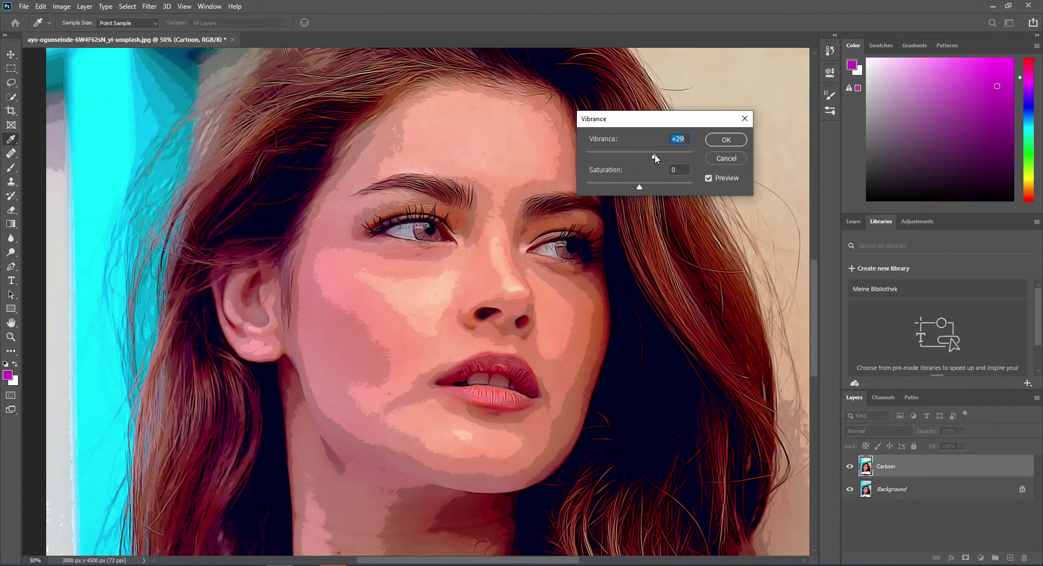
{"action": "left_click_drag", "start_coordinate": [653, 154], "coordinate": [685, 154]}
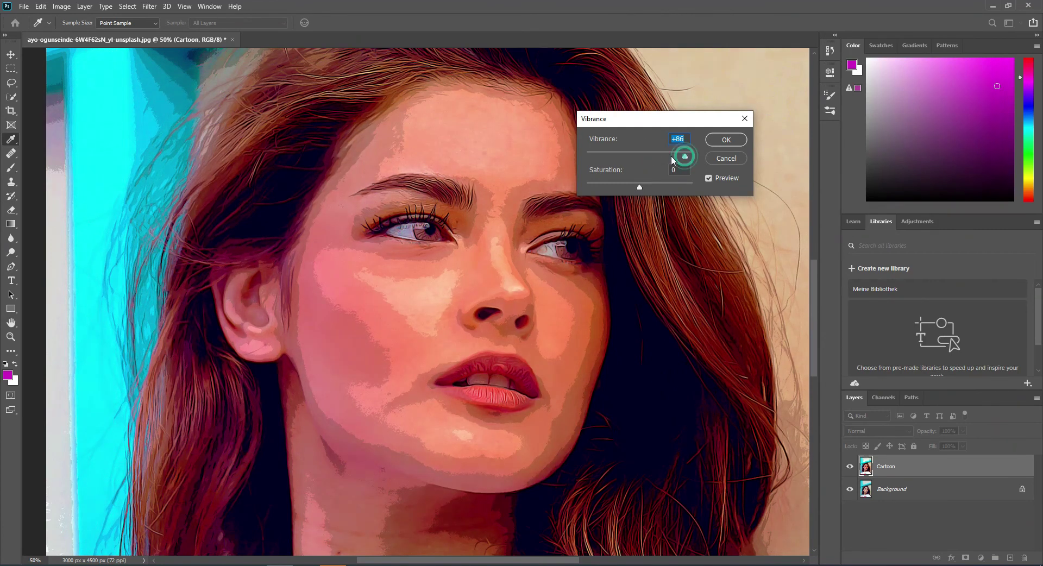
{"action": "left_click", "coordinate": [669, 157]}
{"action": "left_click_drag", "start_coordinate": [661, 157], "coordinate": [657, 157]}
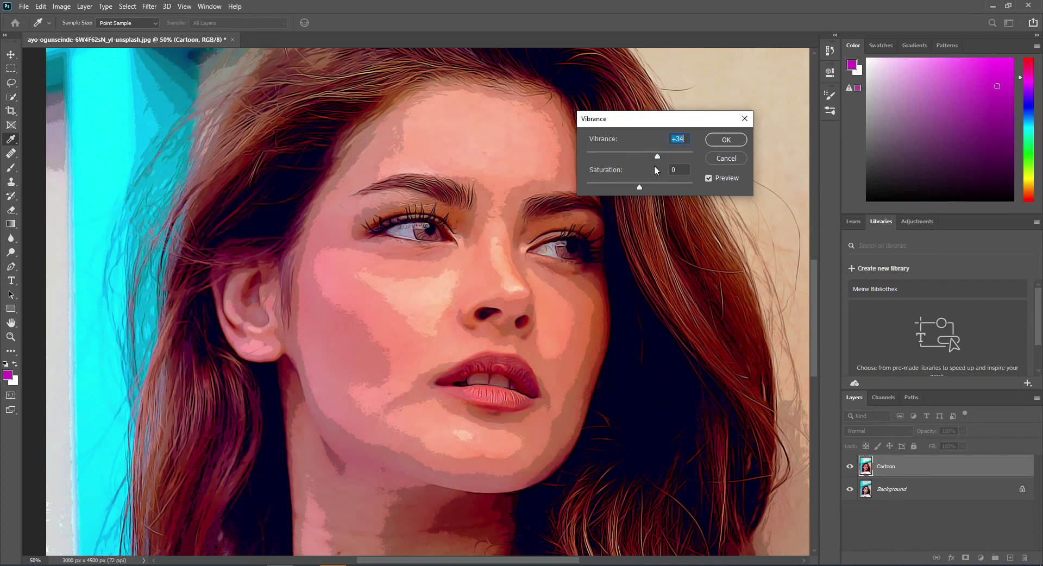
{"action": "left_click", "coordinate": [712, 140]}
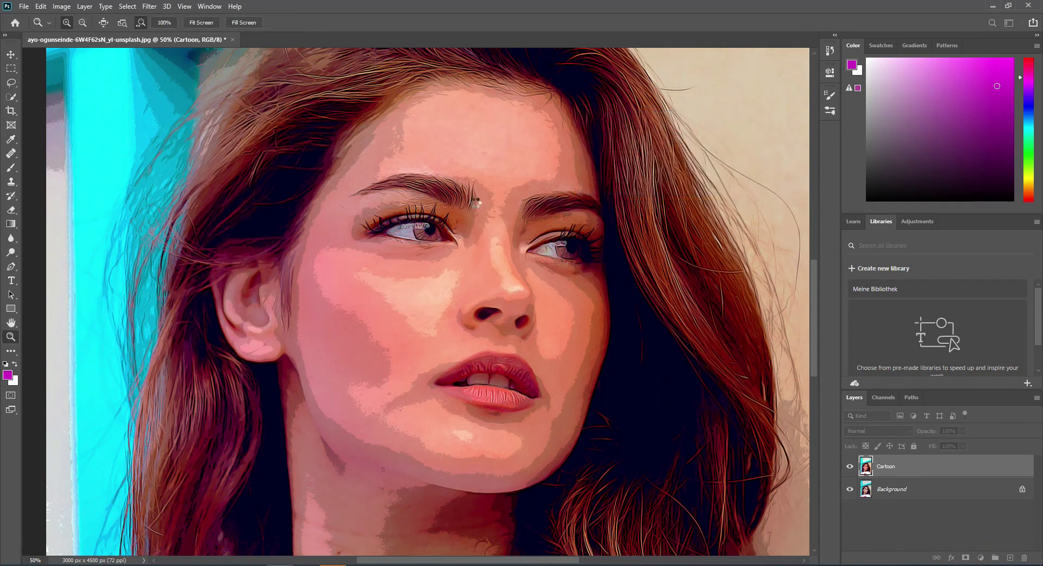
{"action": "left_click", "coordinate": [476, 203], "text": "alt"}
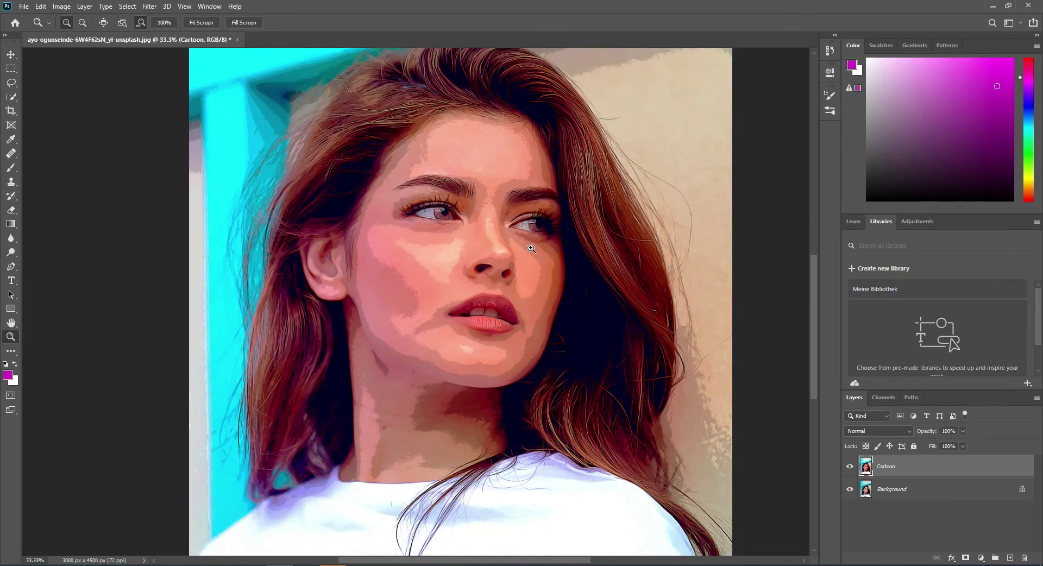
{"action": "left_click", "coordinate": [532, 243], "text": "alt"}
{"action": "scroll", "coordinate": [560, 238], "scroll_direction": "up", "scroll_amount": 1}
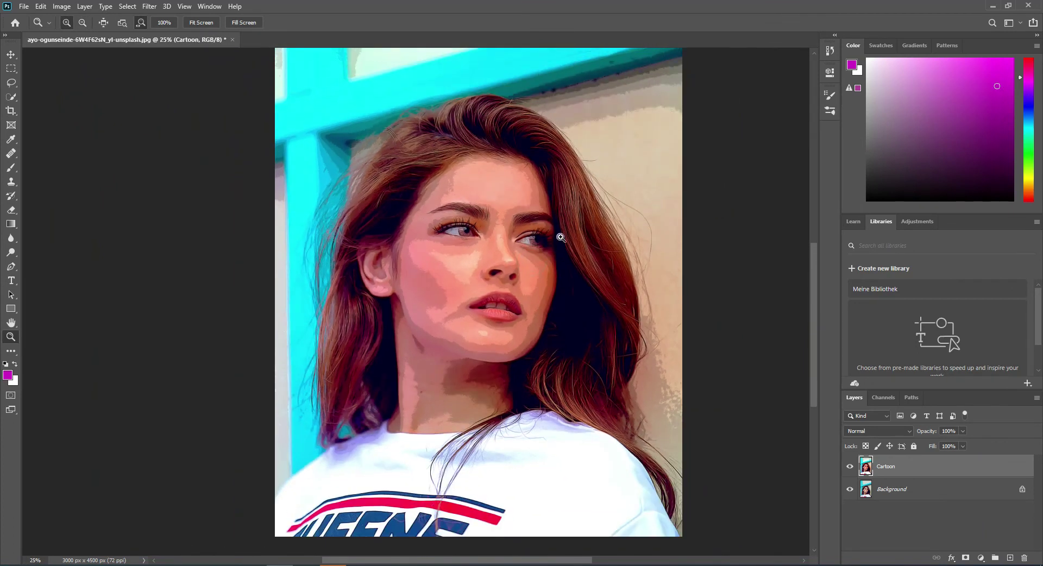
{"action": "left_click", "coordinate": [849, 468]}
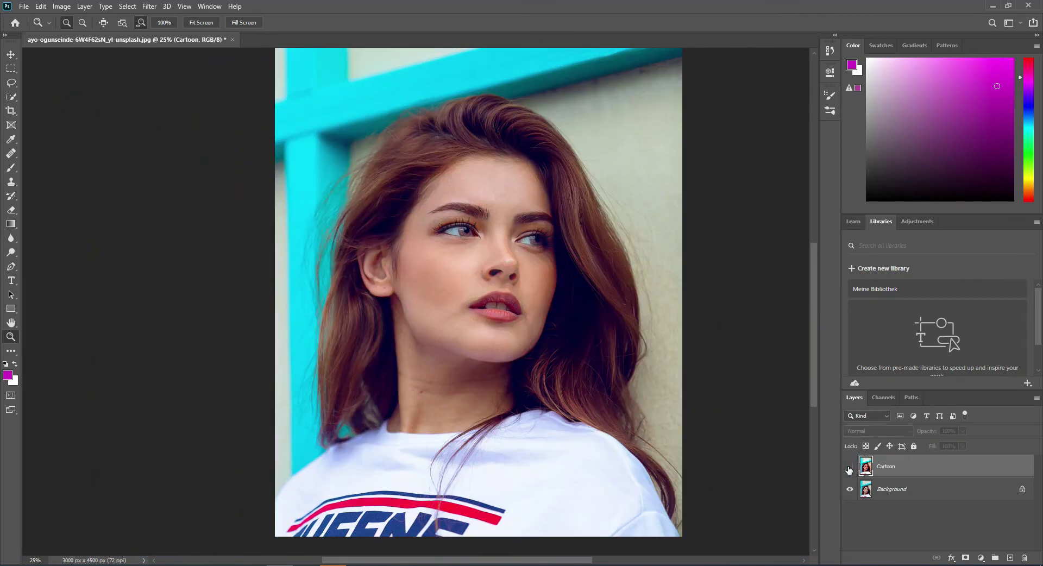
{"action": "left_click", "coordinate": [849, 468]}
{"action": "left_click", "coordinate": [525, 227]}
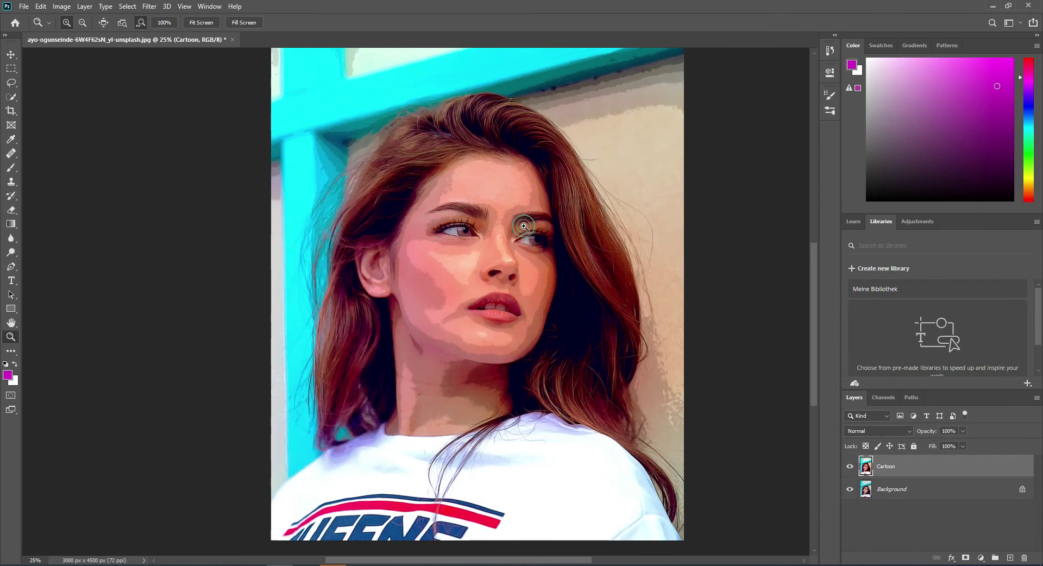
{"action": "left_click", "coordinate": [523, 224]}
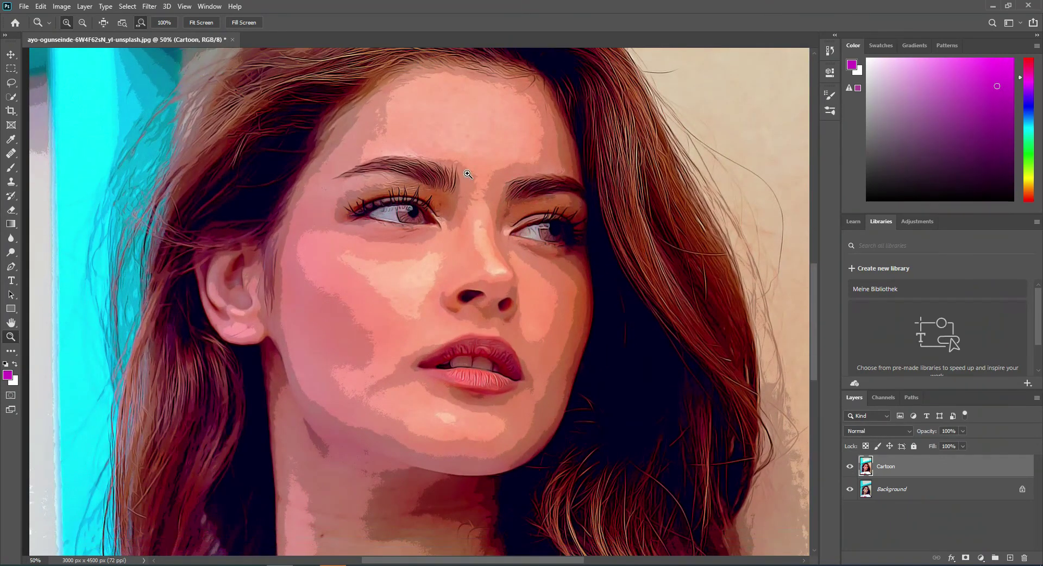
{"action": "left_click", "coordinate": [461, 228]}
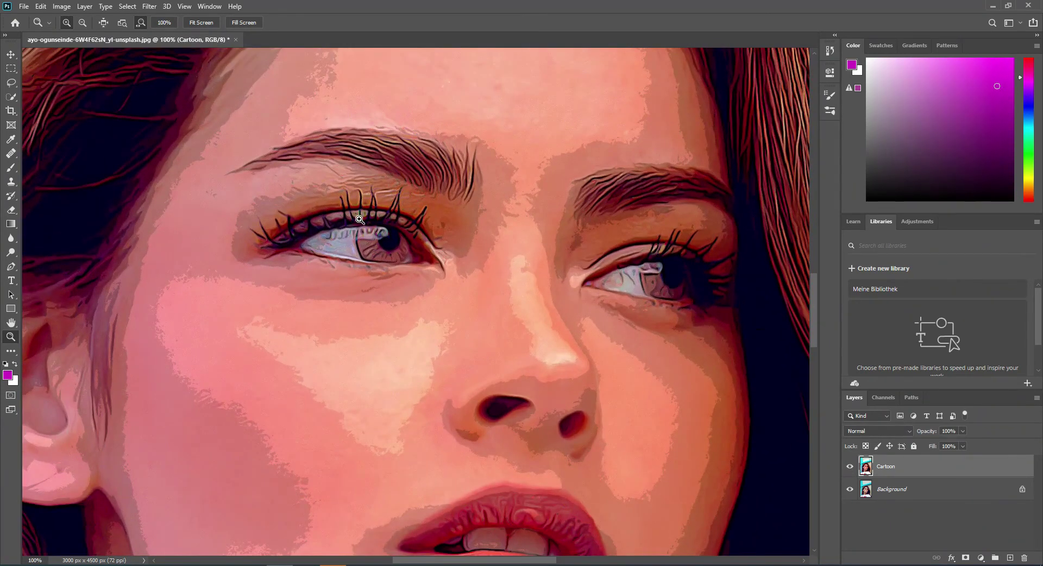
{"action": "scroll", "coordinate": [359, 218], "scroll_direction": "down", "scroll_amount": 1}
{"action": "scroll", "coordinate": [357, 218], "scroll_direction": "down", "scroll_amount": 1}
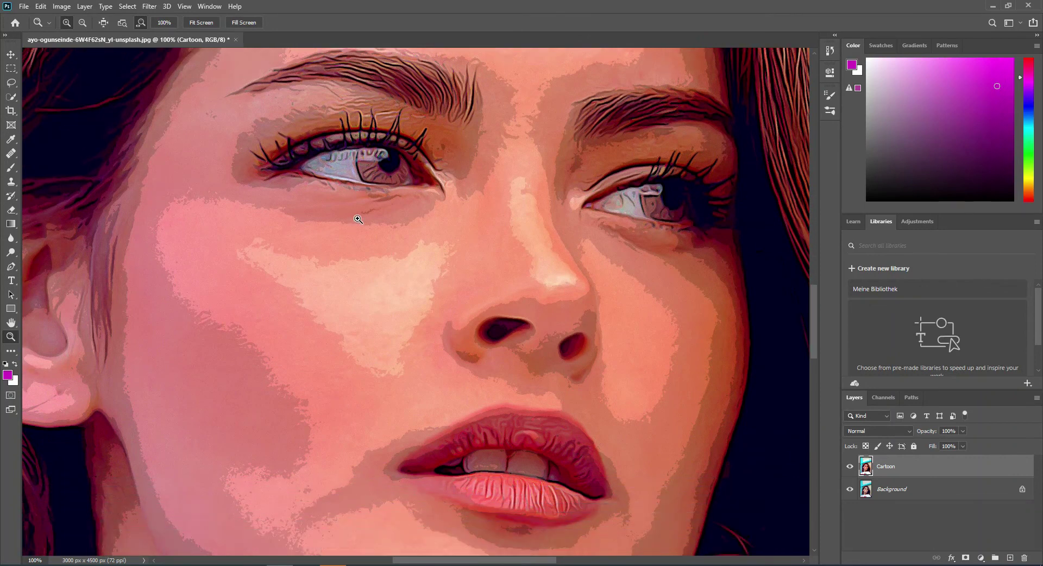
{"action": "right_click", "coordinate": [358, 219]}
{"action": "left_click", "coordinate": [360, 202]}
{"action": "left_click", "coordinate": [366, 202]}
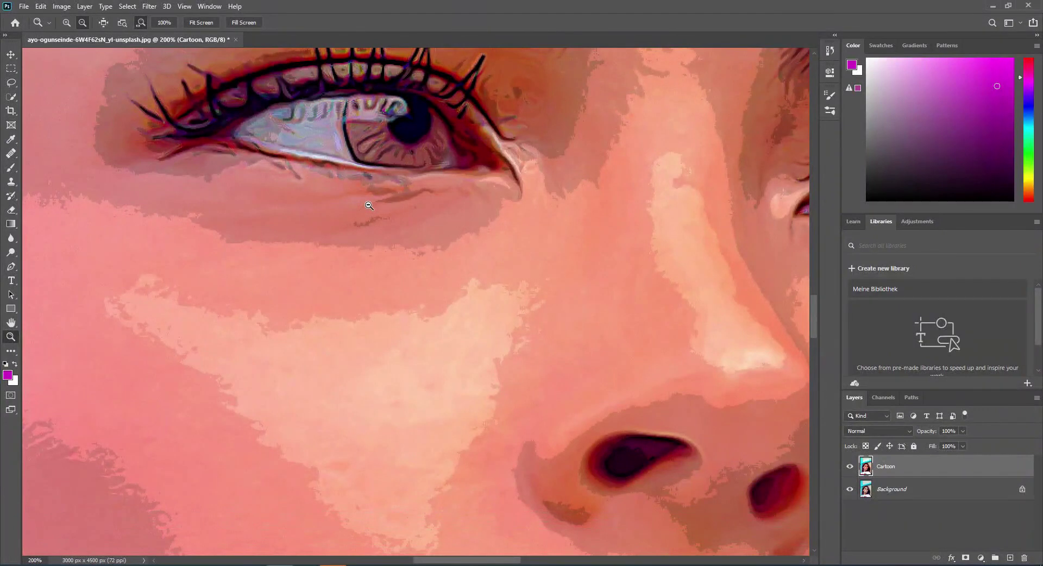
{"action": "left_click", "coordinate": [369, 206], "text": "alt"}
{"action": "left_click", "coordinate": [369, 205], "text": "alt"}
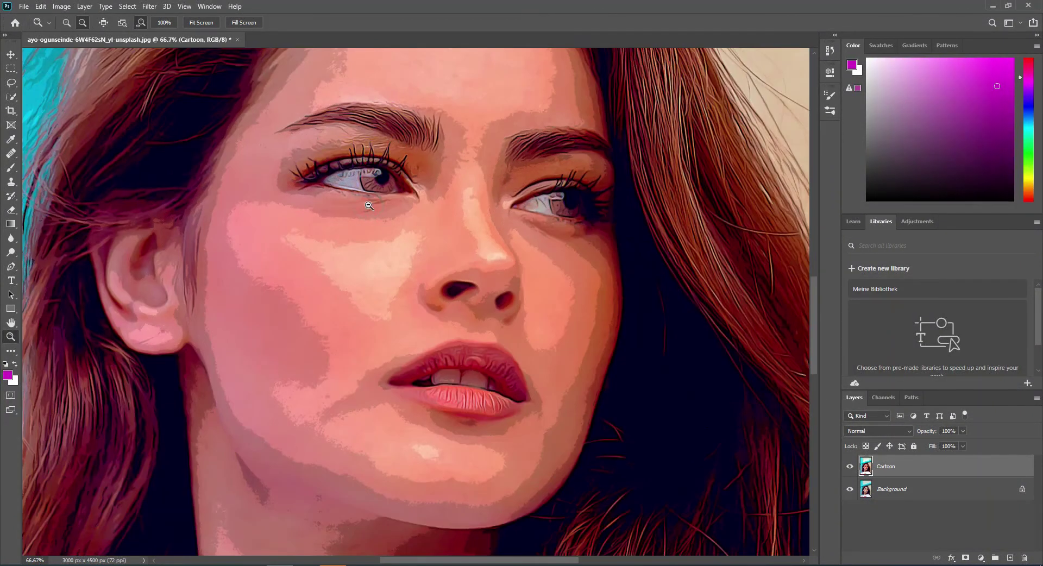
{"action": "left_click", "coordinate": [368, 206], "text": "alt"}
{"action": "left_click", "coordinate": [368, 205], "text": "alt"}
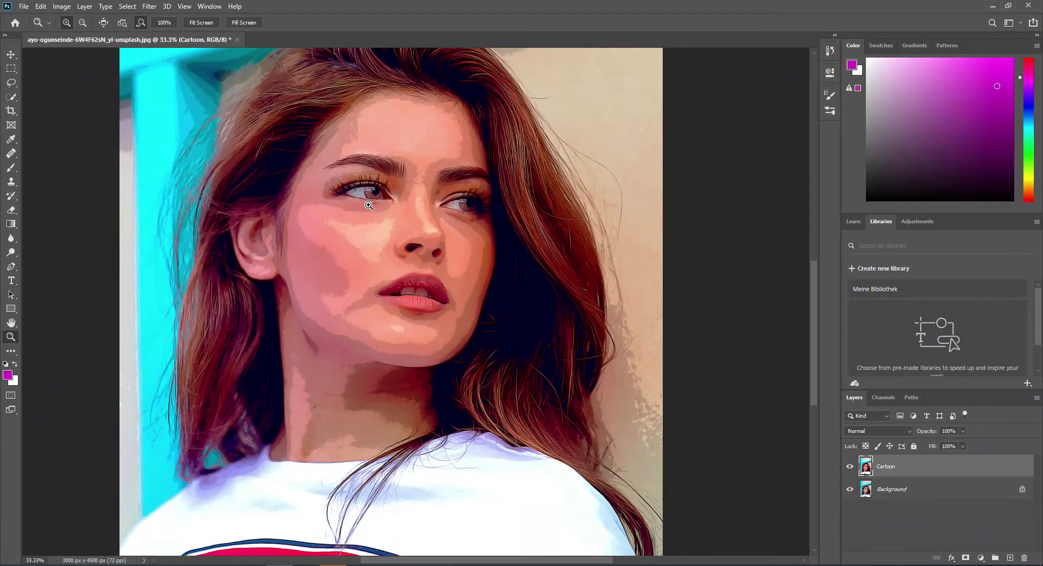
{"action": "scroll", "coordinate": [368, 205], "scroll_direction": "up", "scroll_amount": 1}
{"action": "scroll", "coordinate": [369, 205], "scroll_direction": "up", "scroll_amount": 2}
{"action": "scroll", "coordinate": [369, 206], "scroll_direction": "up", "scroll_amount": 2}
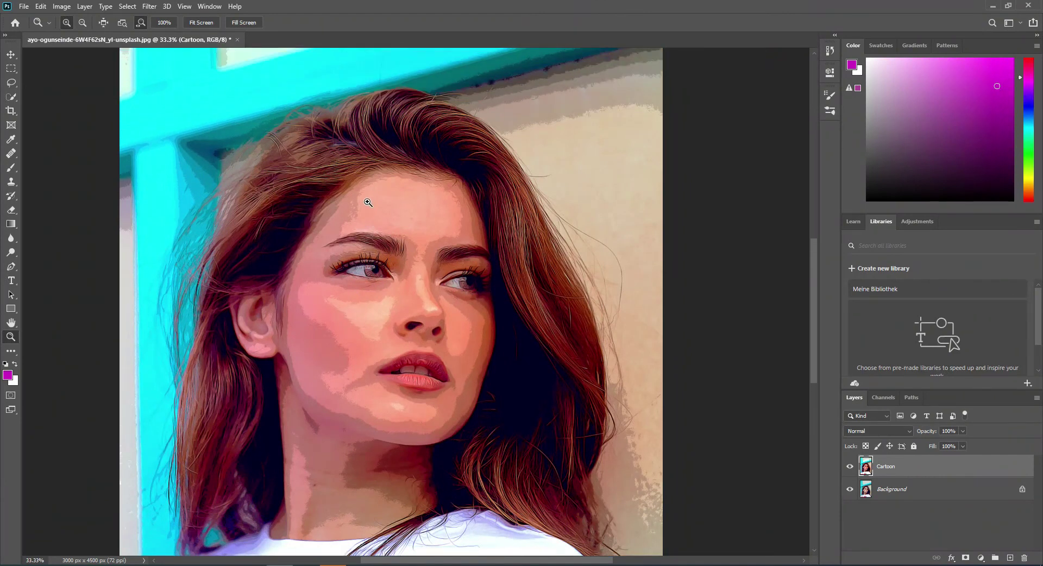
{"action": "left_click", "coordinate": [149, 6]}
{"action": "mouse_move", "coordinate": [187, 129]}
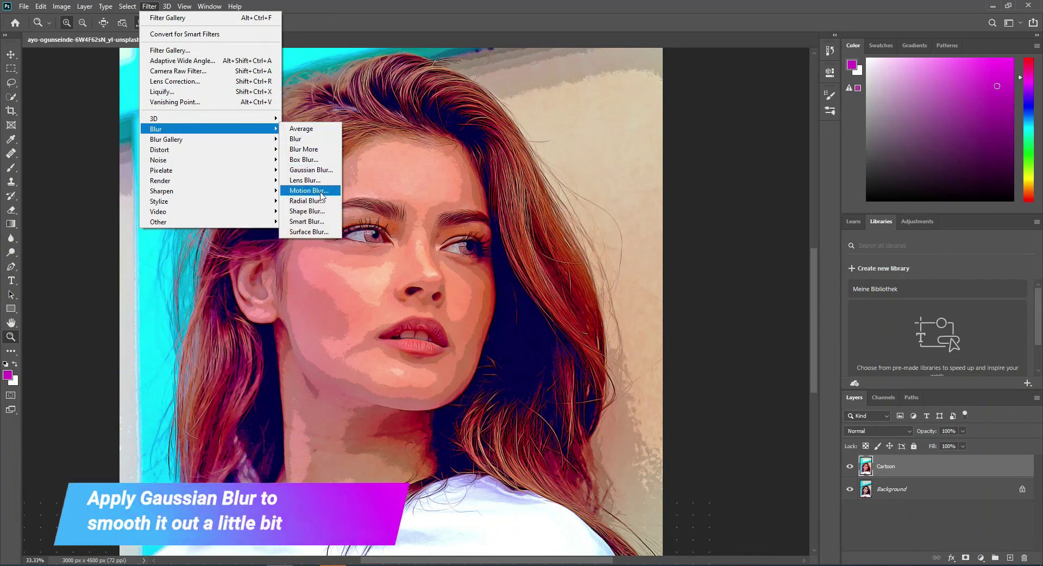
Blur the Cartoon layer with a 0.9-pixel Gaussian Blur, then toggle its visibility to compare.
{"action": "left_click", "coordinate": [310, 169]}
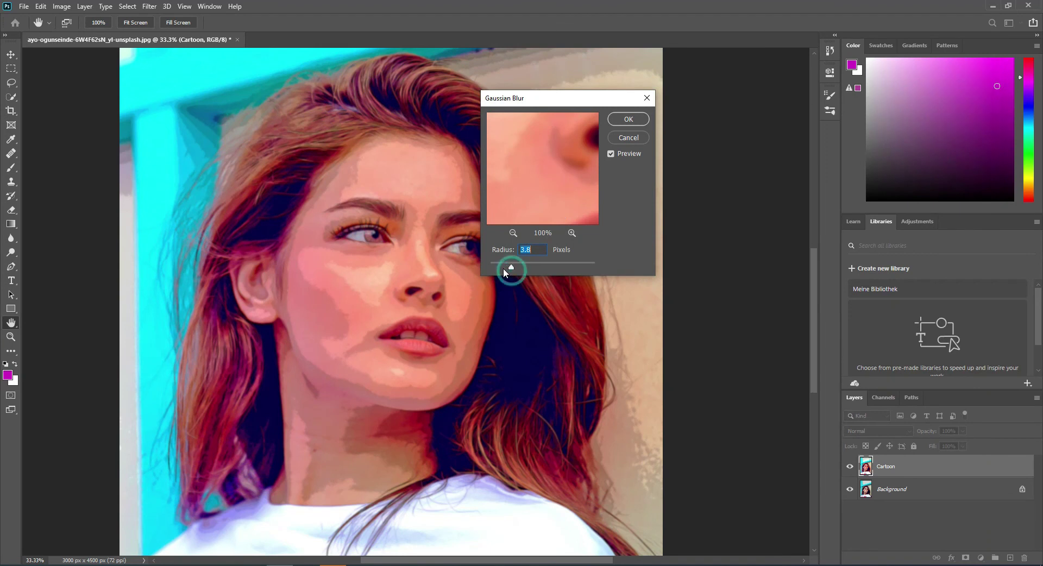
{"action": "left_click_drag", "start_coordinate": [499, 267], "coordinate": [495, 266]}
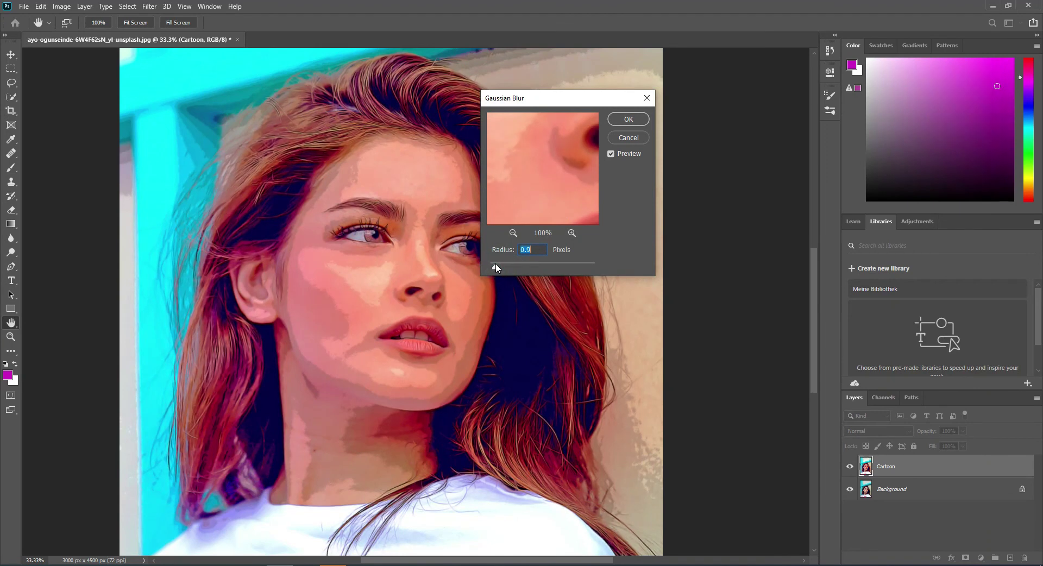
{"action": "left_click", "coordinate": [641, 121]}
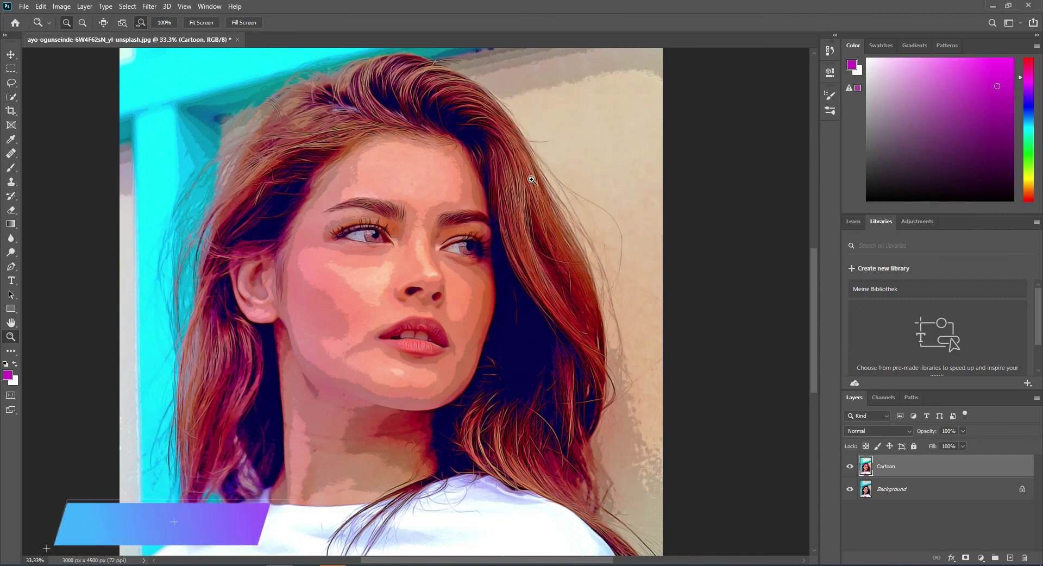
{"action": "left_click", "coordinate": [845, 466]}
{"action": "left_click", "coordinate": [845, 466]}
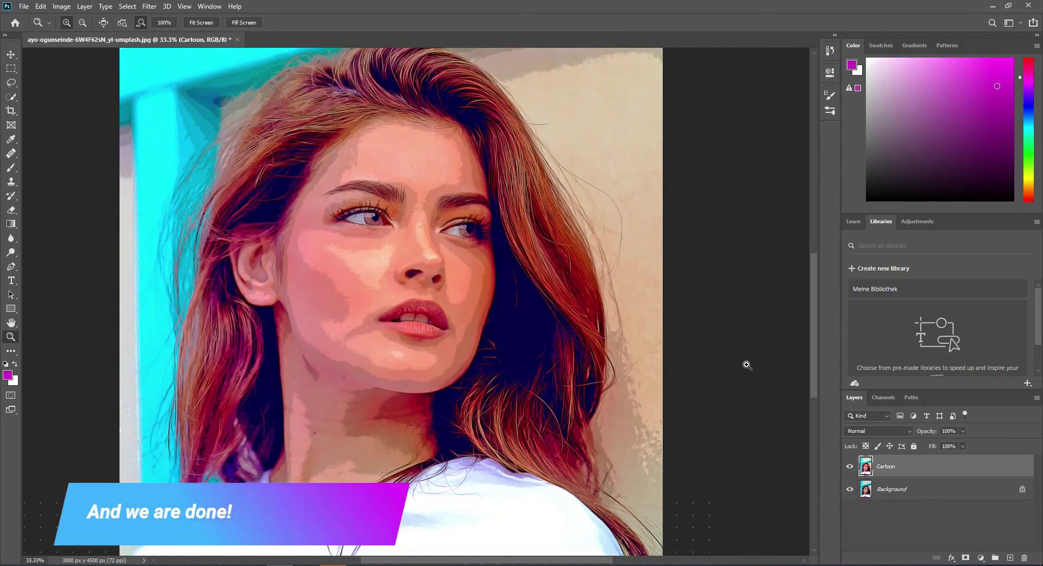